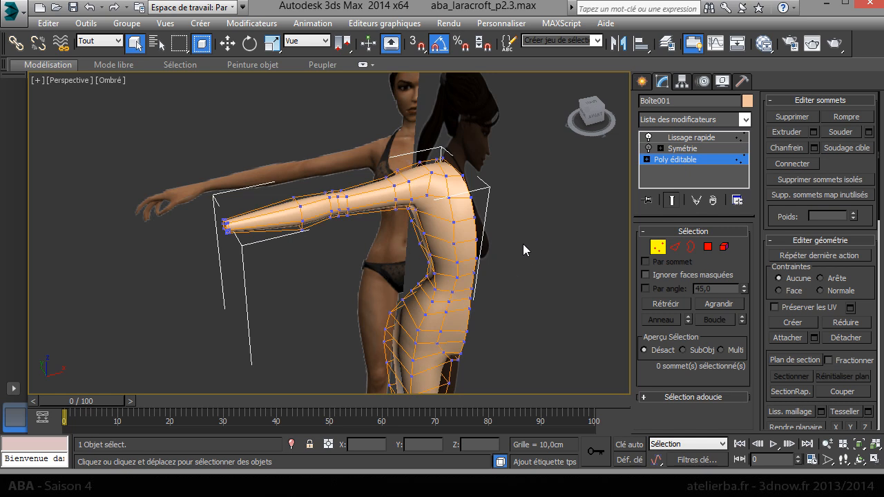
- Show the half-body mesh in the front view at the hips and make it see-through over the reference image
key(f)
middle_drag(360, 211, 367, 300)
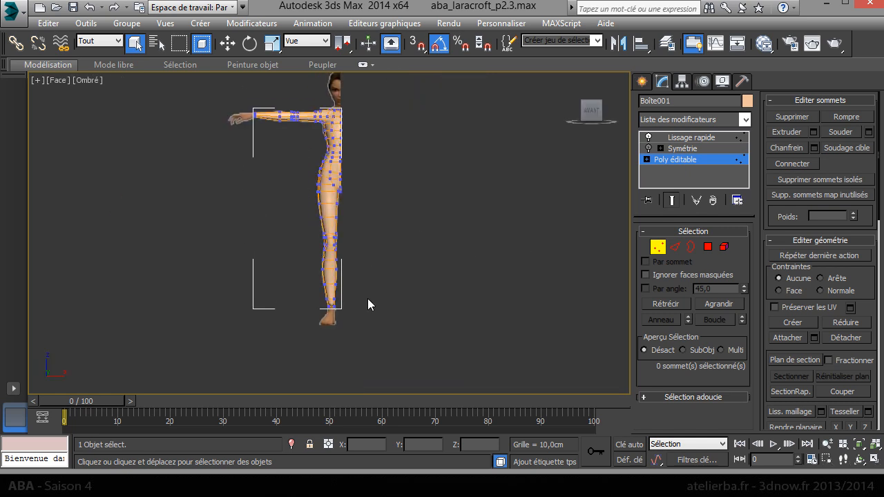
scroll(286, 207, up, 6)
middle_drag(450, 288, 350, 396)
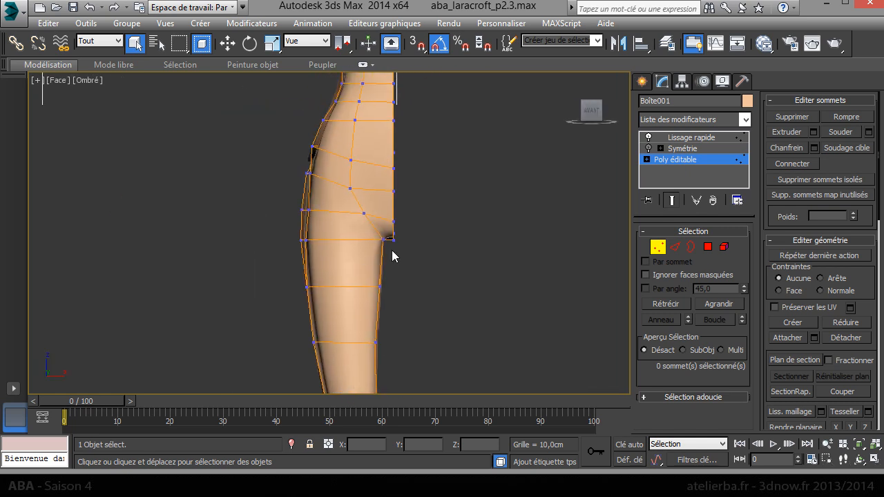
scroll(392, 250, up, 3)
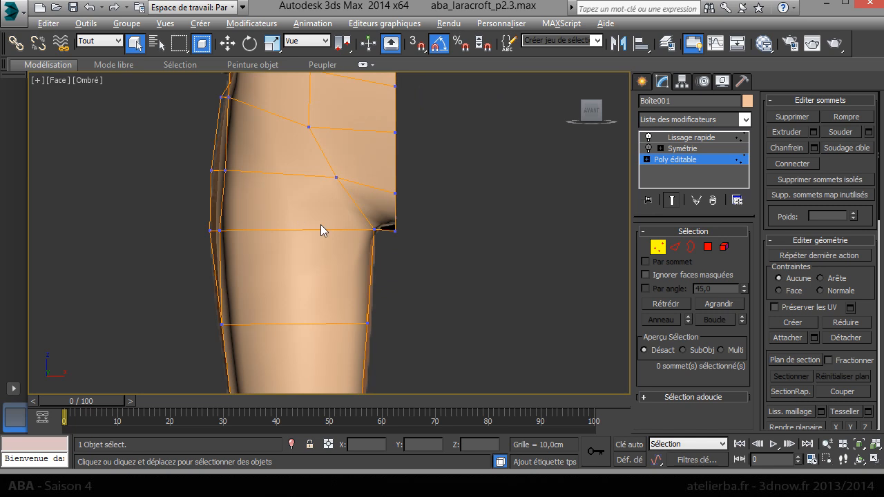
key(alt+x)
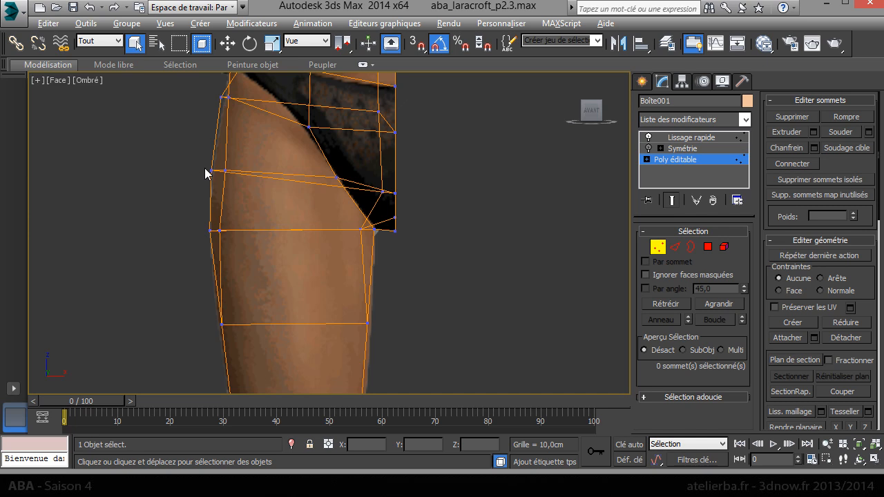
- Move the outer hip vertices at the top of the thigh onto the silhouette of the reference image
scroll(296, 239, up, 1)
scroll(262, 198, up, 1)
scroll(294, 215, up, 1)
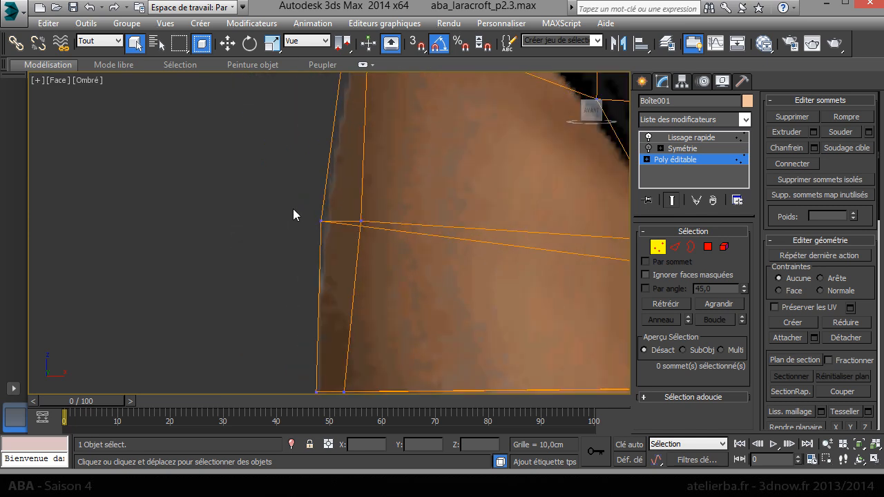
right_click(333, 223)
click(354, 233)
drag(368, 222, 347, 233)
middle_drag(319, 214, 268, 121)
drag(194, 278, 310, 305)
- Adjust the outer and inner vertices of the upper-thigh loops to follow the leg contour in the reference
scroll(325, 337, down, 3)
middle_drag(326, 311, 305, 203)
drag(290, 318, 312, 320)
drag(483, 297, 481, 297)
drag(540, 315, 549, 321)
- Move the rear inner-thigh vertex up onto the edge of the underwear and raise the centre-line vertex above the crotch
scroll(502, 181, up, 3)
drag(445, 181, 470, 208)
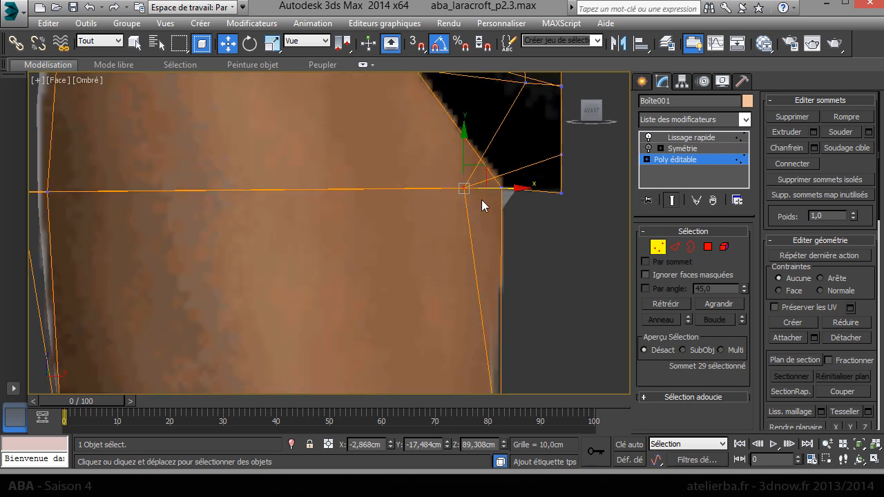
drag(487, 177, 501, 140)
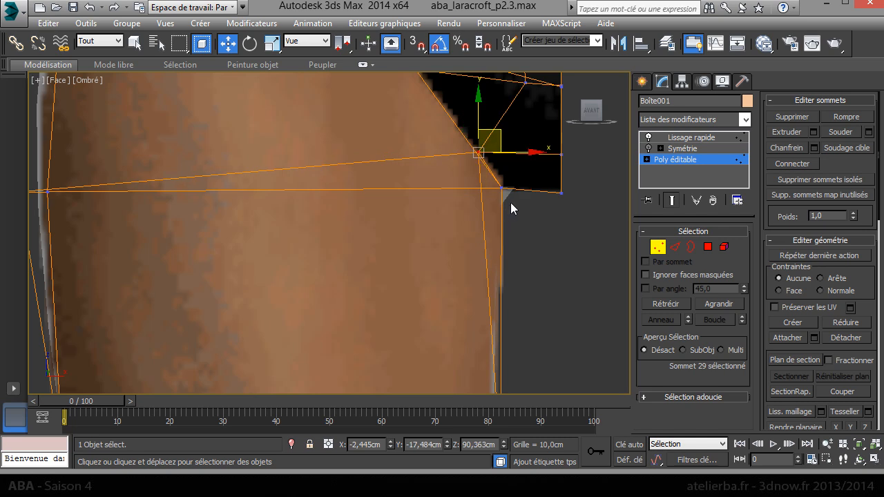
middle_drag(502, 229, 474, 417)
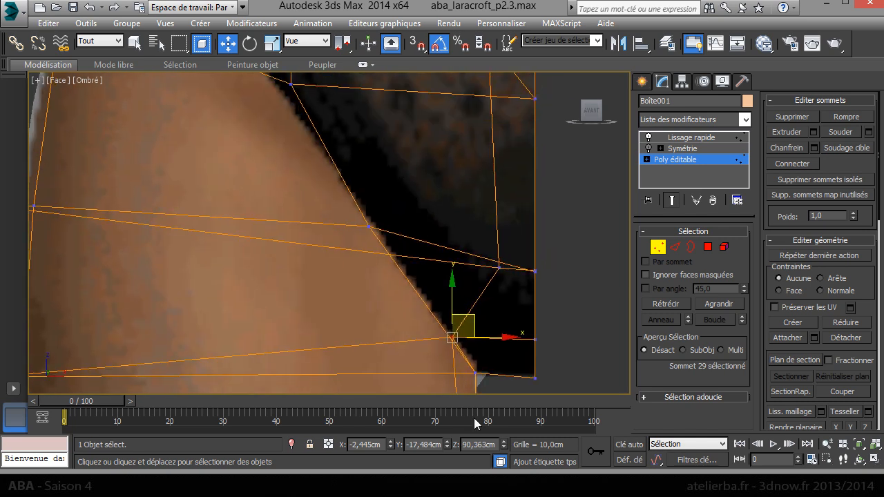
click(534, 271)
drag(535, 233, 543, 194)
- Lower the front hip vertex on the outer side of the pelvis slightly
middle_drag(449, 200, 454, 288)
click(116, 116)
drag(119, 76, 118, 80)
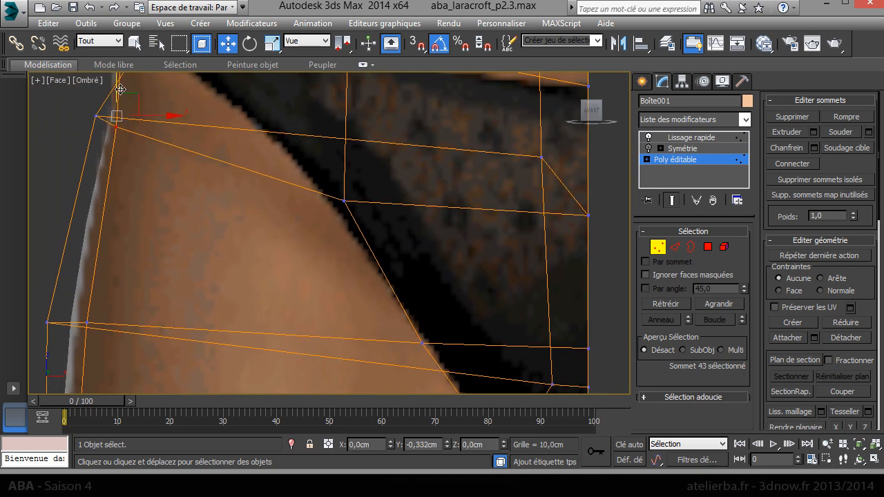
- Separate the centre-line pelvis vertices by raising the rear one and lowering the front one to follow the underwear
middle_drag(312, 208, 221, 268)
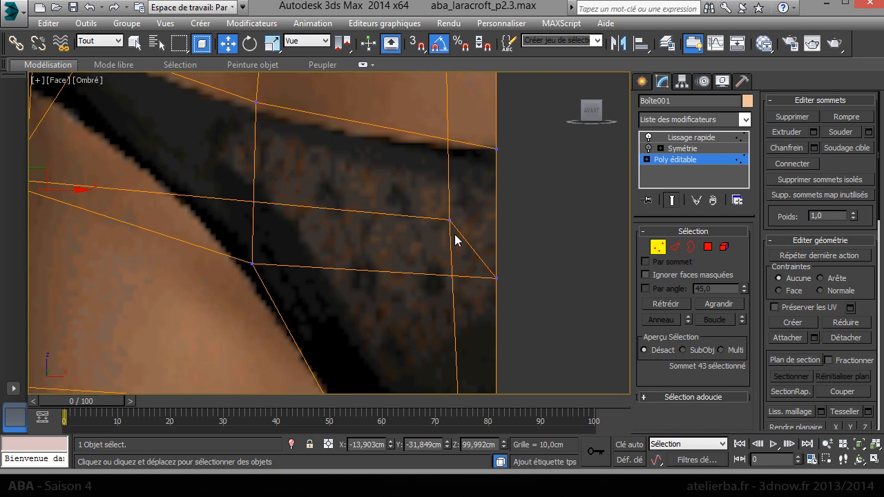
scroll(455, 240, down, 2)
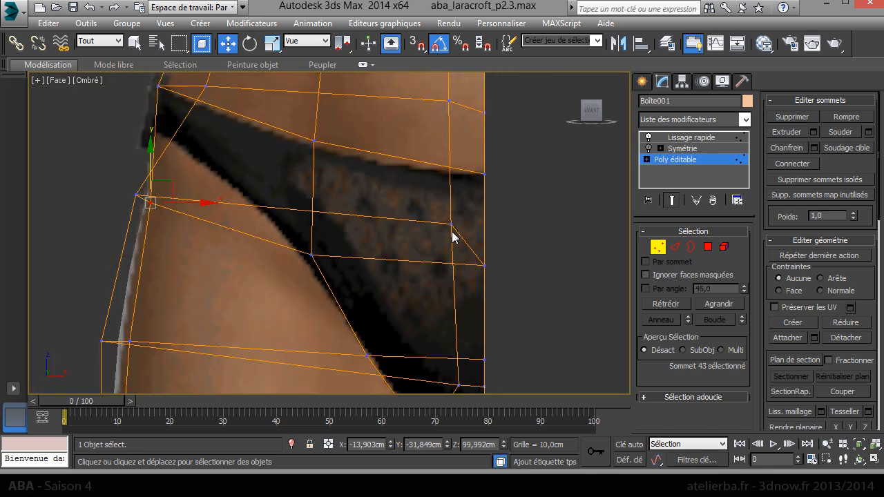
click(482, 265)
drag(486, 228, 497, 191)
click(484, 266)
click(485, 282)
drag(489, 255, 491, 249)
- Lower the front centre-line vertex slightly onto the upper edge of the underwear
middle_drag(183, 174, 193, 254)
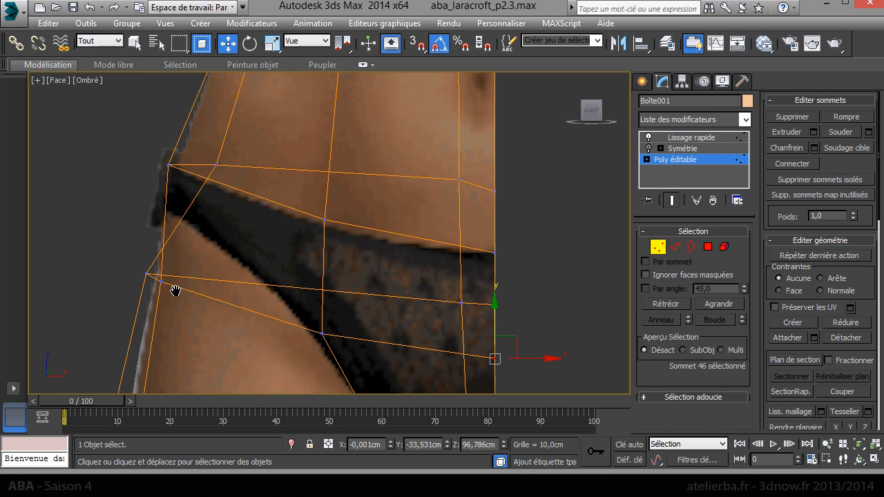
click(509, 257)
drag(496, 217, 392, 222)
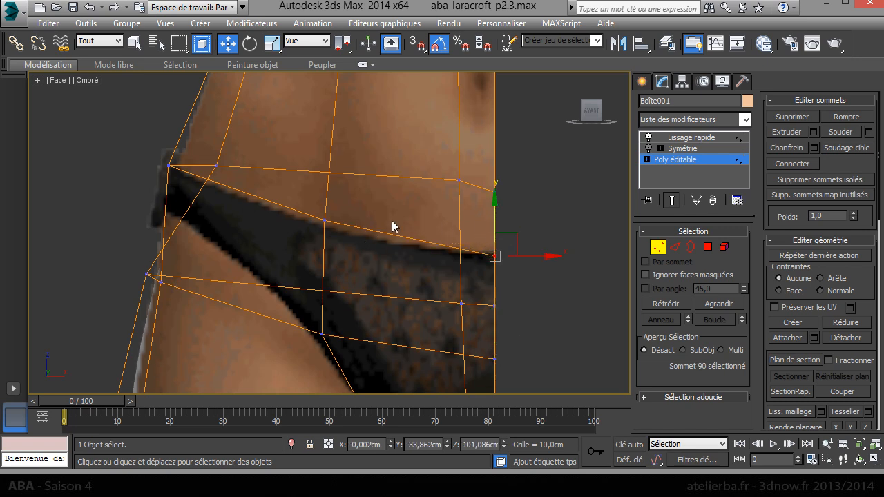
- Lower the rear waist vertex beside the centre line and try shifting the rear vertex near the outer waist
click(460, 181)
drag(459, 139, 463, 152)
click(218, 166)
mouse_move(257, 167)
mouse_down()
mouse_move(277, 173)
mouse_move(249, 172)
mouse_up()
right_click(249, 173)
- Move the side vertices at bust level slightly outward and lower the armpit vertices to match the torso silhouette
middle_drag(251, 218, 230, 365)
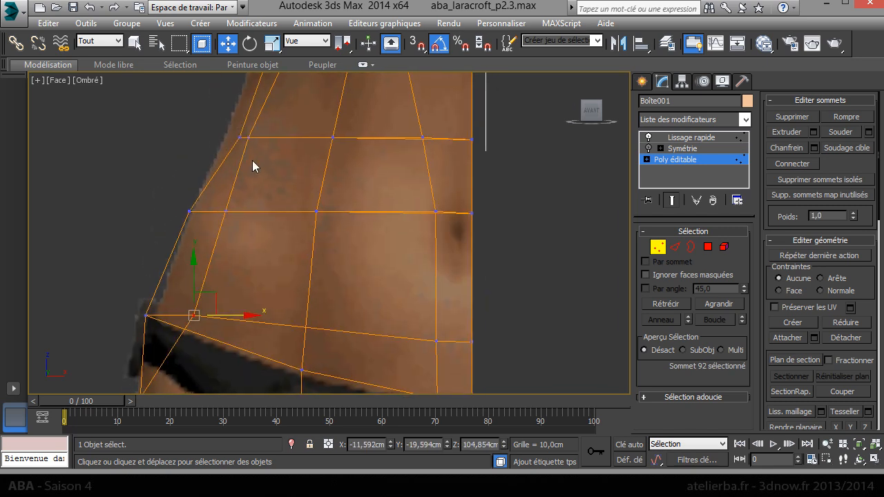
middle_drag(262, 210, 243, 339)
scroll(236, 207, down, 2)
middle_drag(239, 129, 318, 240)
drag(273, 187, 274, 188)
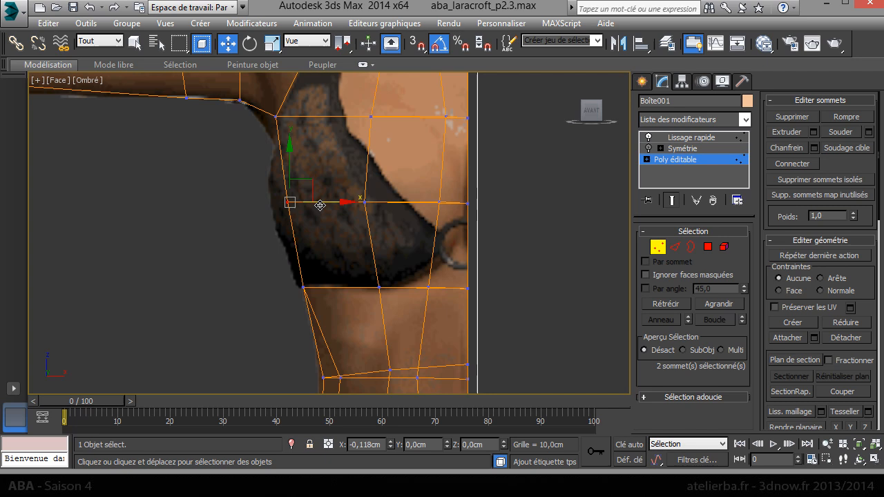
click(276, 118)
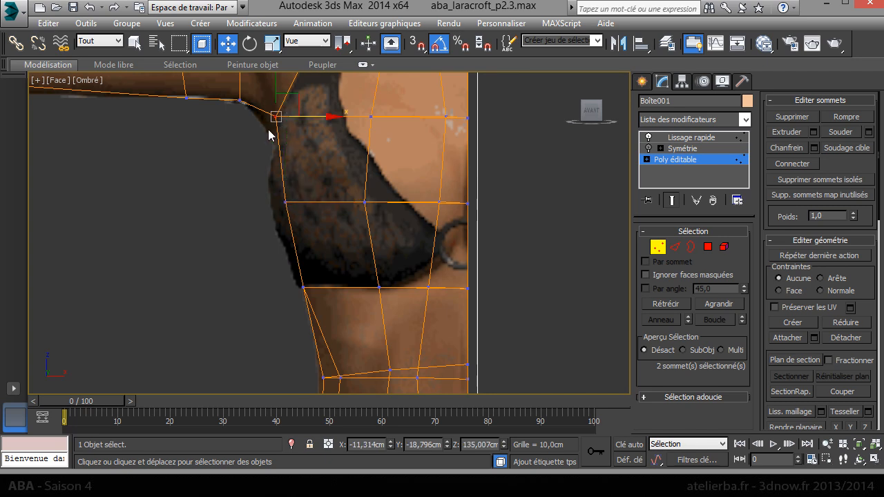
drag(290, 104, 297, 118)
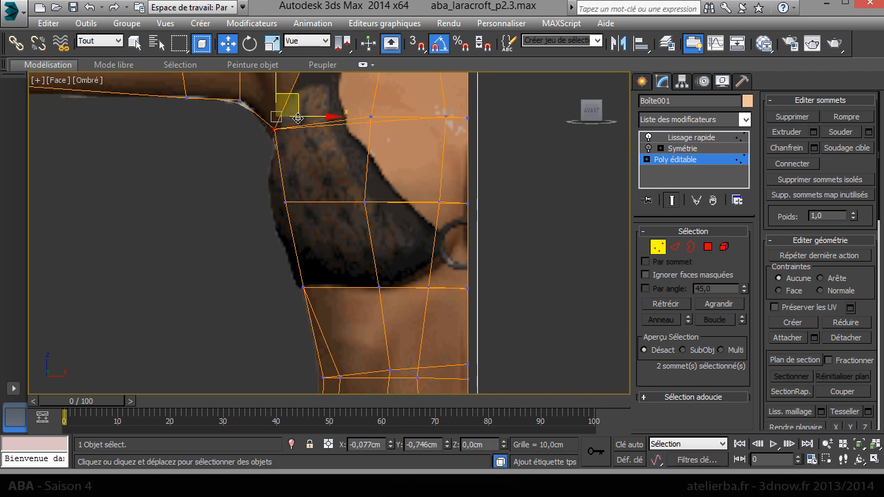
- Lower the vertex row across the top of the bust so it slopes from the armpit to the centre line
click(371, 116)
drag(389, 98, 390, 143)
drag(491, 134, 494, 178)
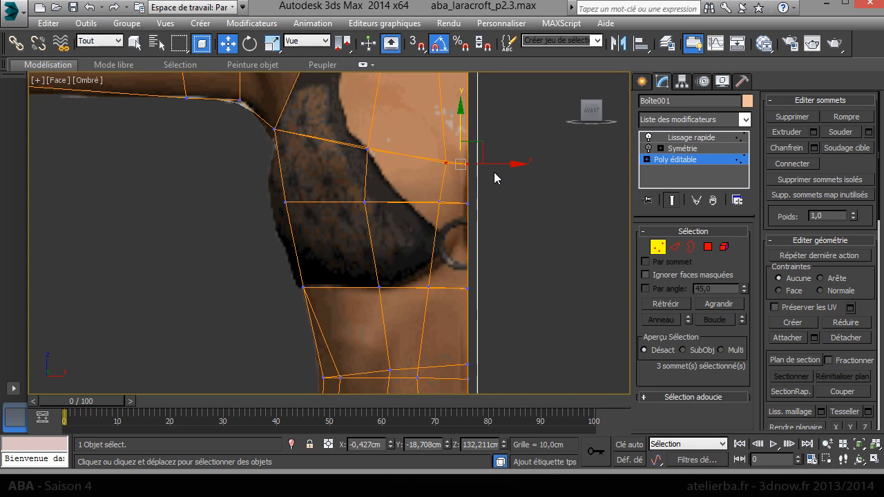
drag(468, 151, 469, 125)
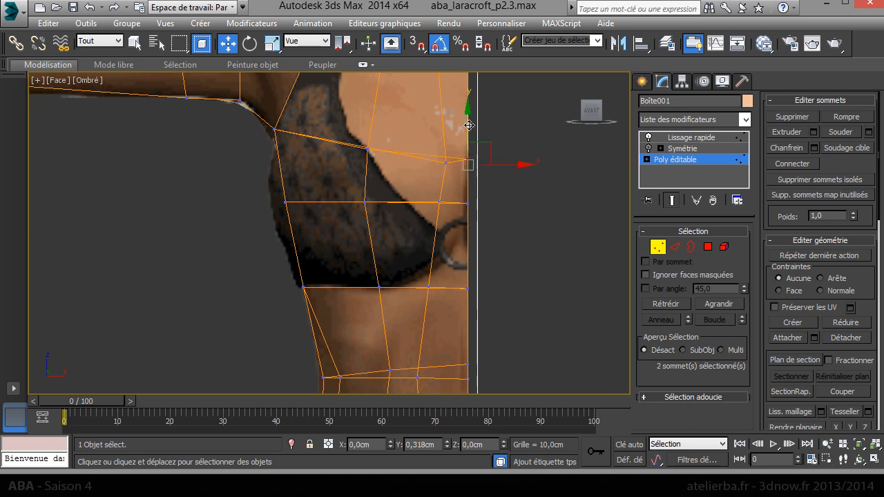
click(446, 161)
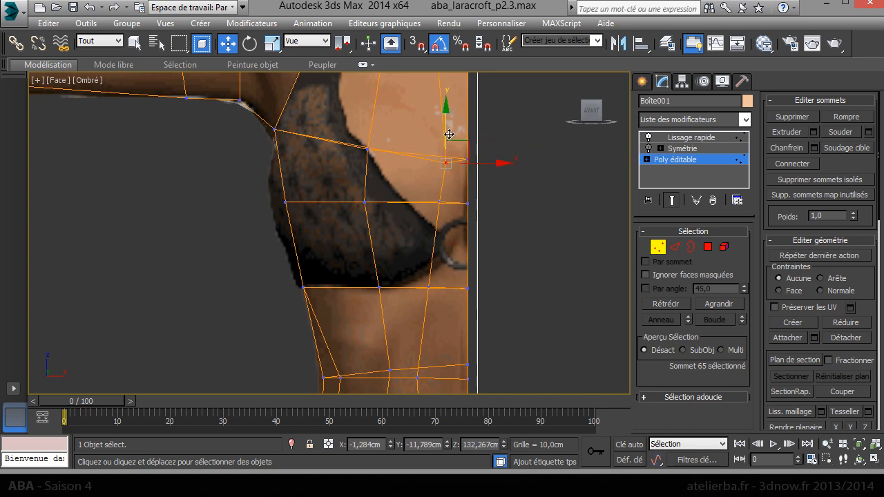
- Lower the mid-bust vertices near the centre line and the one beside them so the row slopes down from the side
drag(430, 189, 483, 219)
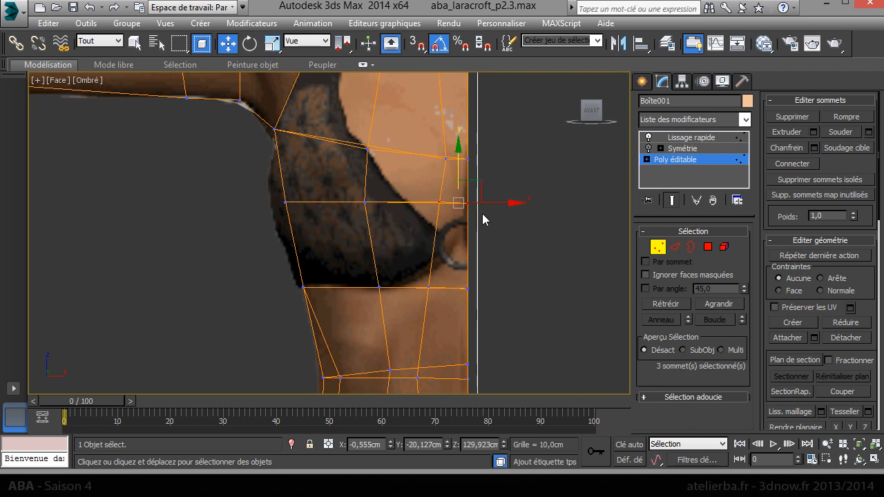
drag(456, 172, 457, 195)
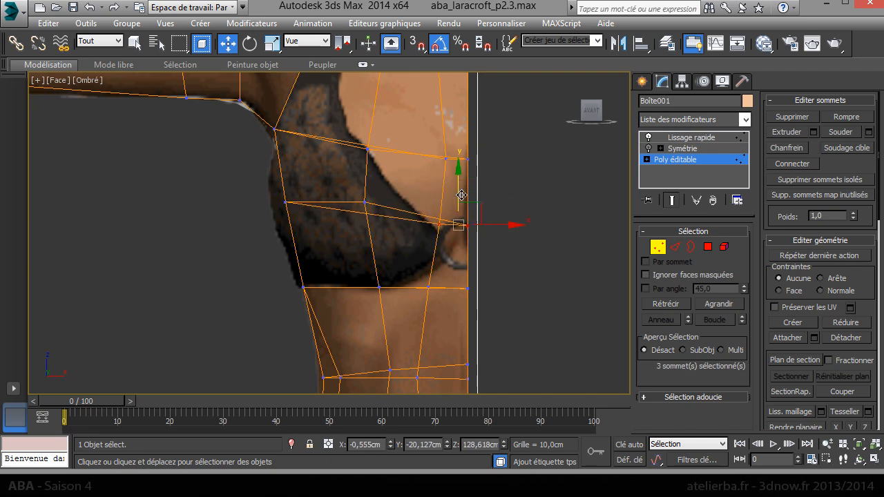
click(363, 201)
drag(364, 161, 371, 174)
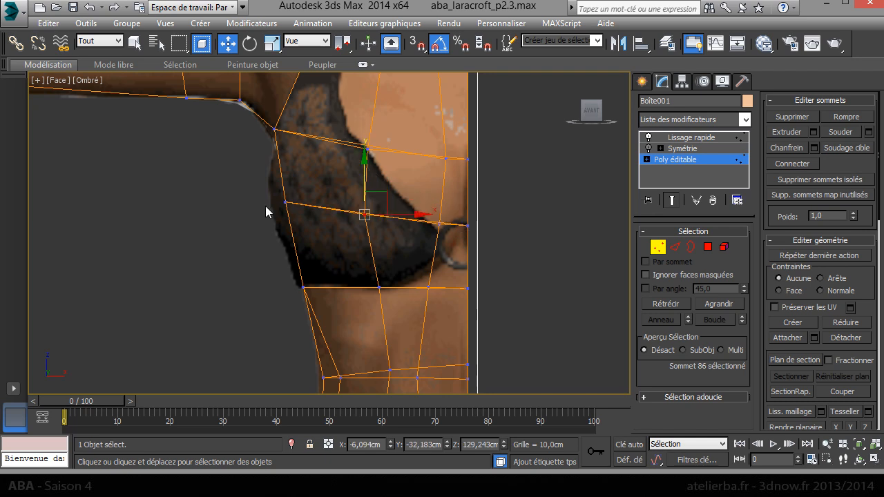
drag(256, 186, 311, 203)
- Lower the upper-chest vertex row toward the centre line and shift its middle vertex slightly outward from the shoulder
middle_drag(311, 204, 304, 309)
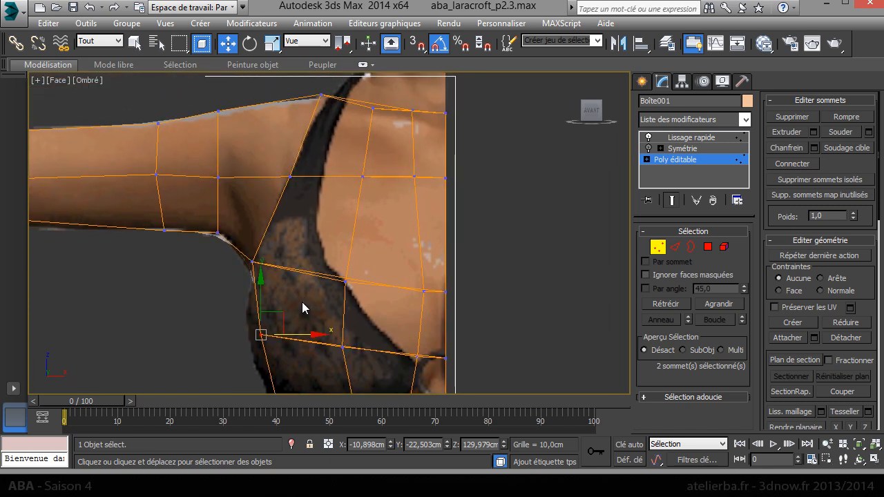
click(363, 177)
drag(362, 156, 456, 186)
drag(435, 142, 438, 173)
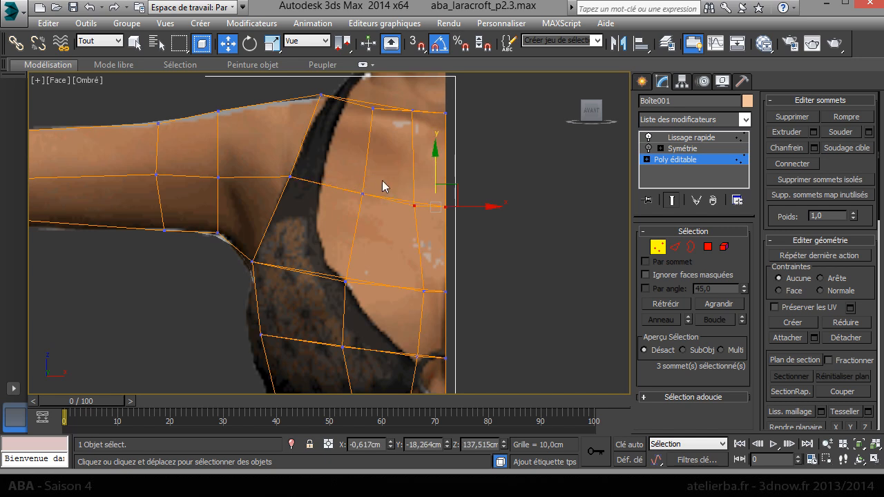
click(360, 194)
drag(384, 178, 384, 179)
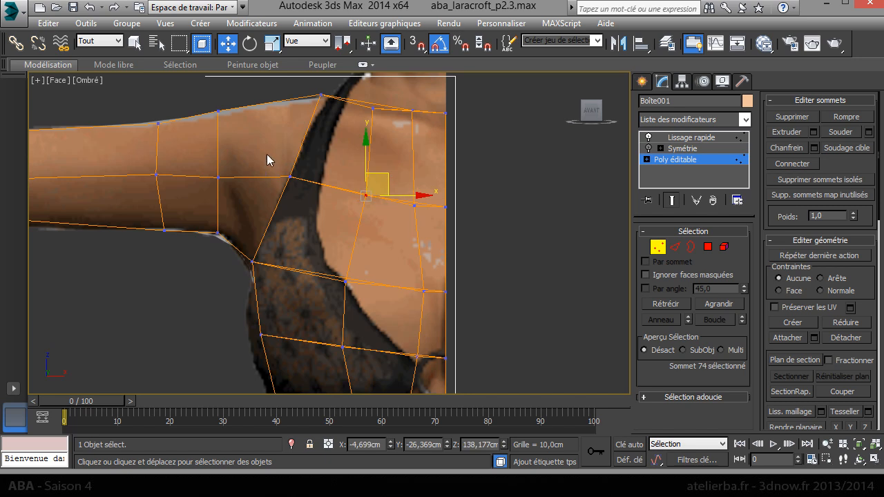
- Raise the vertex on the front of the shoulder slightly and move the underarm vertices toward the torso
drag(270, 160, 308, 197)
drag(310, 157, 233, 194)
drag(208, 223, 260, 258)
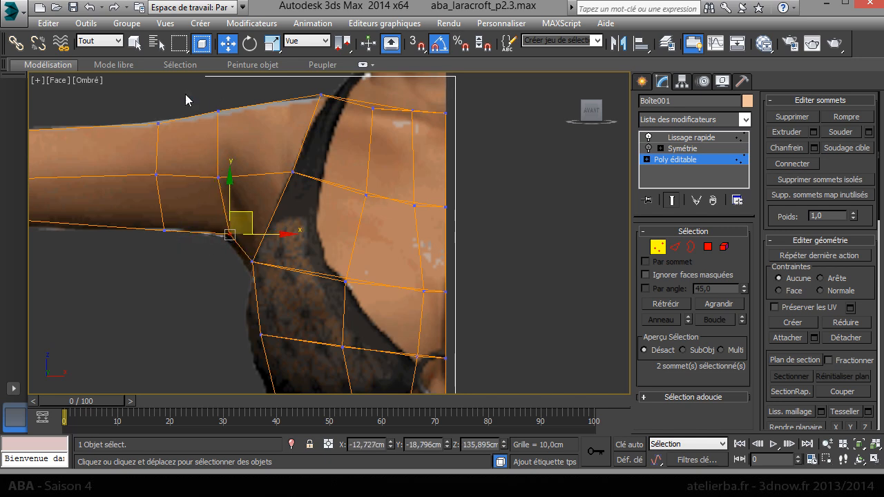
- Shift the top and bottom vertices of the upper-arm loop toward the shoulder, following the arm outline
click(158, 123)
drag(180, 104, 193, 108)
drag(176, 236, 211, 219)
- Reshape the elbow loops by moving the inner loop's middle vertex toward the forearm and fitting the outline vertices to the reference
middle_drag(210, 220, 529, 239)
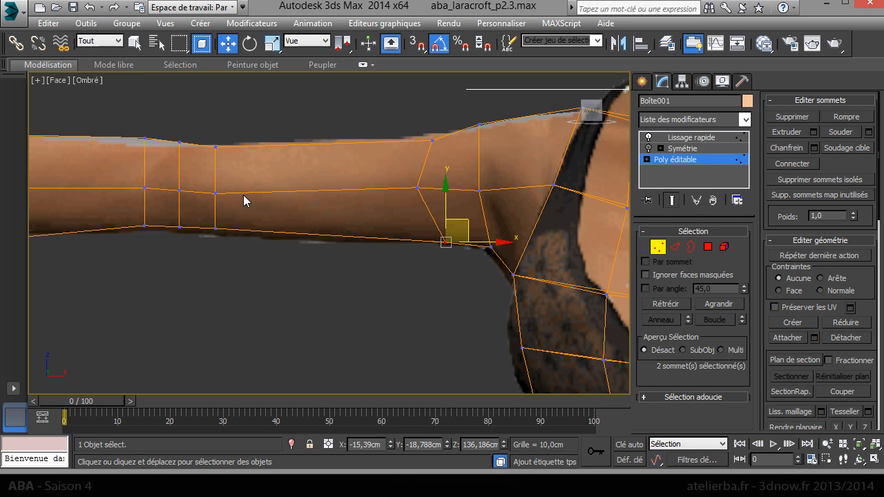
drag(206, 200, 235, 195)
drag(206, 221, 221, 203)
drag(149, 146, 150, 145)
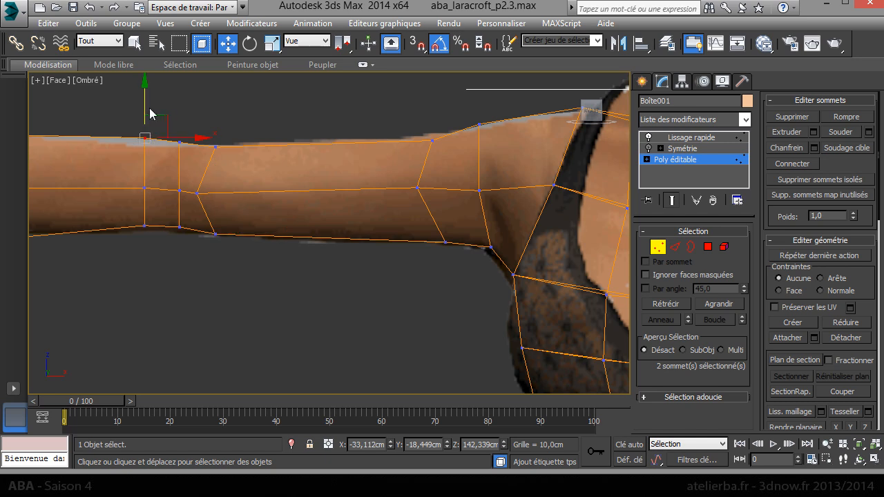
drag(146, 103, 146, 112)
- Fit the forearm loop vertices to the arm outline and slide the loop beside the wrist toward the elbow
middle_drag(225, 241, 484, 247)
drag(284, 240, 283, 241)
drag(317, 208, 317, 205)
scroll(254, 223, down, 3)
scroll(198, 215, up, 3)
drag(87, 228, 79, 160)
drag(114, 194, 144, 196)
- Move the two vertices on top of the outer shoulder toward the neck, to about X -12.64 cm and Z 143.298 cm
scroll(221, 227, down, 3)
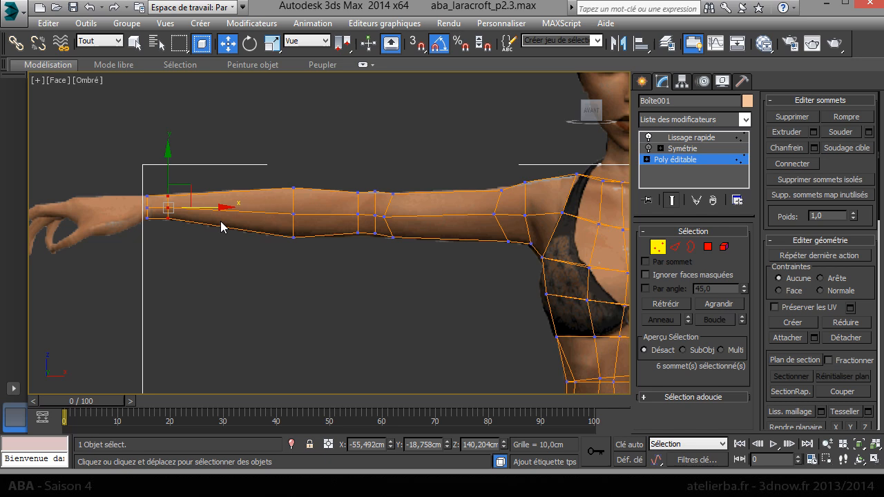
middle_drag(341, 220, 148, 208)
scroll(356, 178, up, 4)
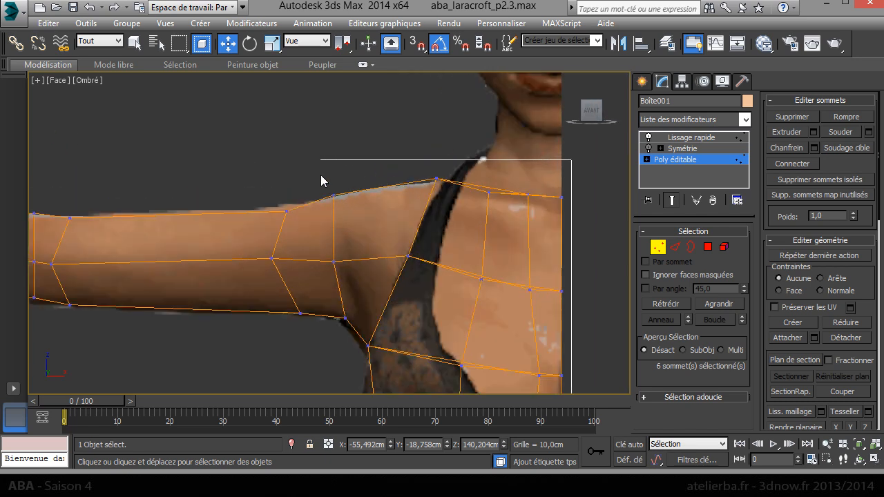
drag(331, 174, 350, 208)
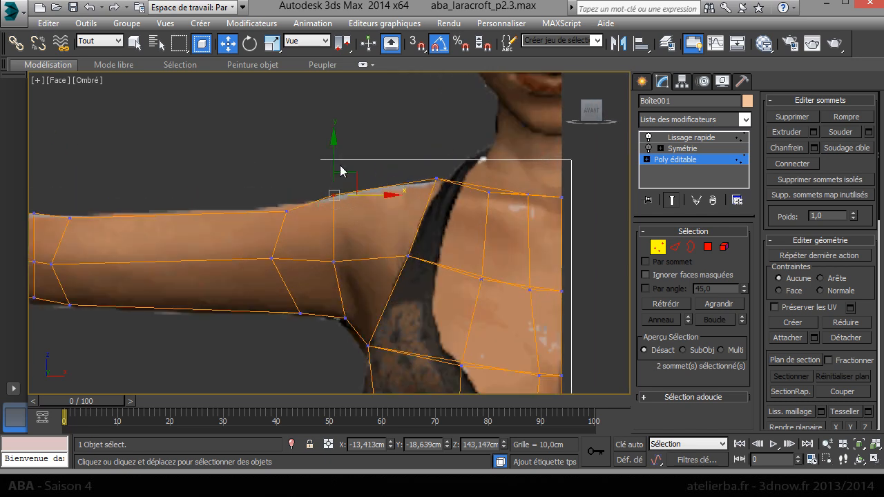
drag(334, 159, 369, 178)
drag(303, 224, 329, 196)
click(358, 188)
drag(381, 174, 369, 174)
- Lower the two vertices on top of the inner shoulder beside the strap to about Z 143.951 cm
middle_drag(418, 215, 218, 232)
scroll(235, 177, up, 2)
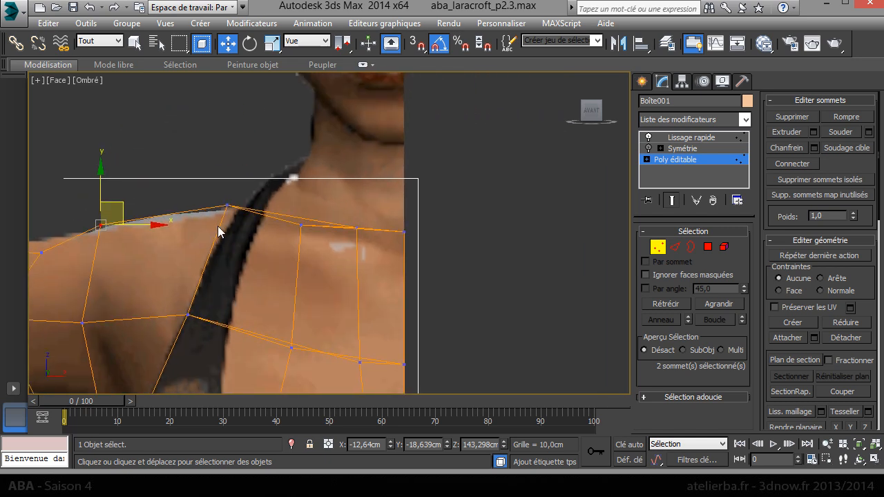
middle_drag(311, 223, 231, 211)
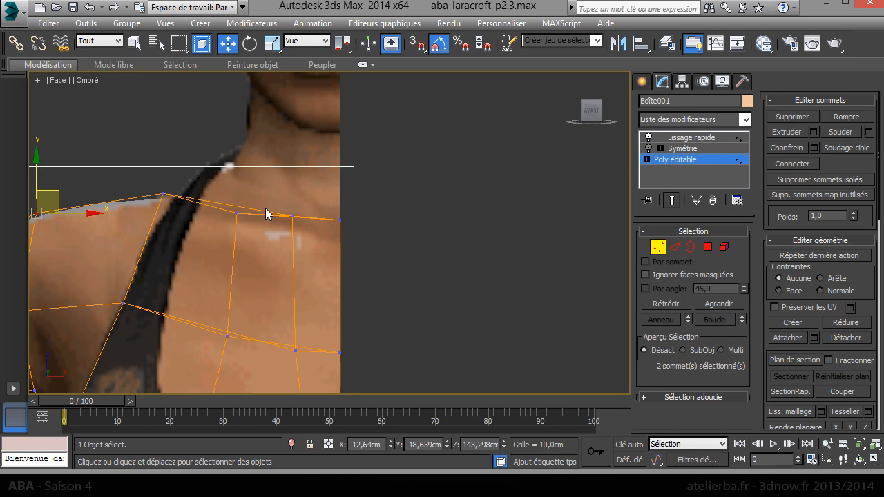
click(162, 196)
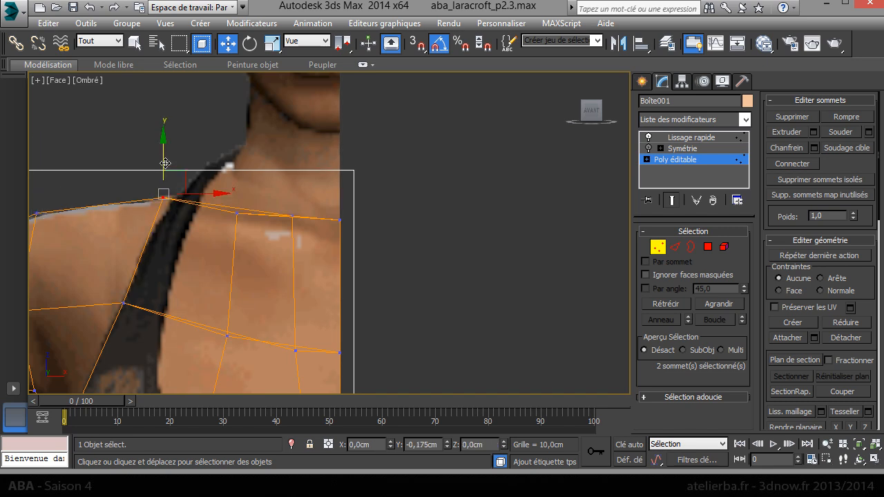
scroll(312, 249, down, 3)
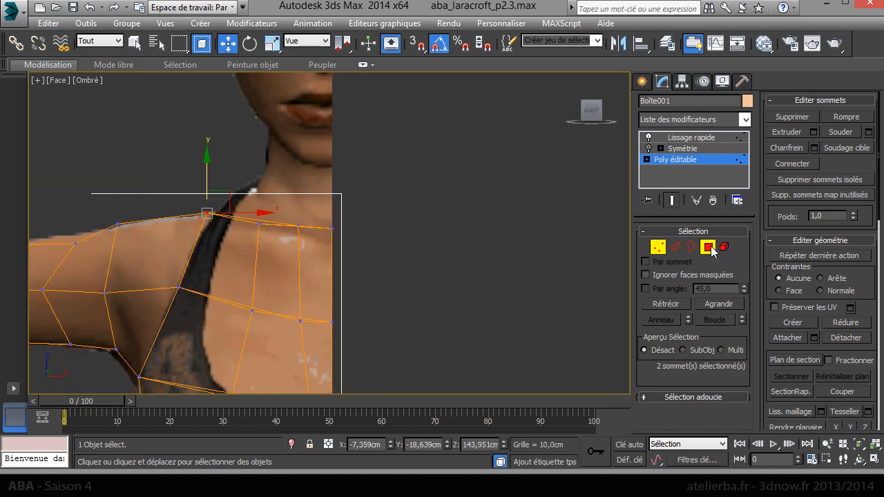
- Extrude the two polygons on top of the torso at the neck base three times, 4.868 cm each
click(708, 247)
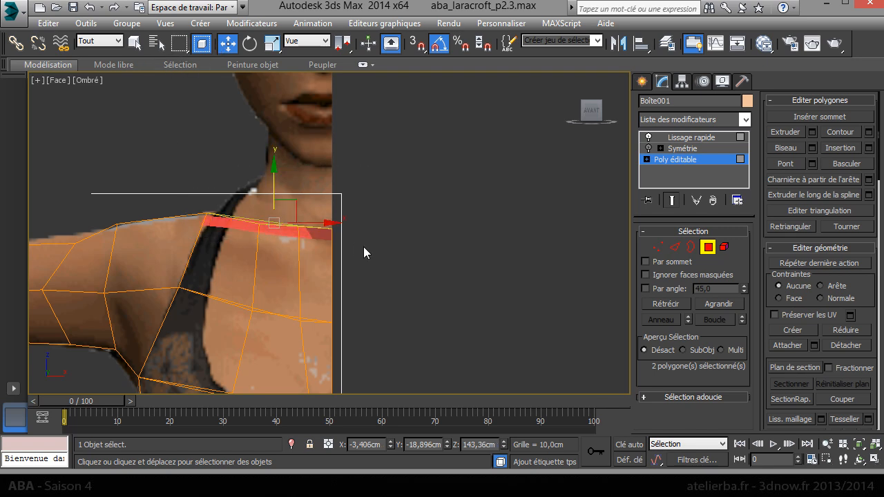
scroll(322, 259, up, 4)
scroll(290, 241, down, 1)
scroll(239, 237, up, 2)
right_click(239, 236)
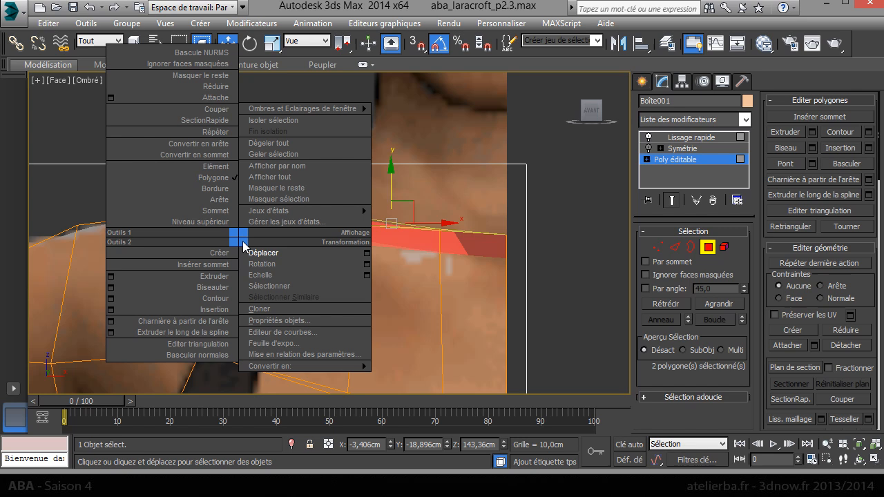
click(111, 276)
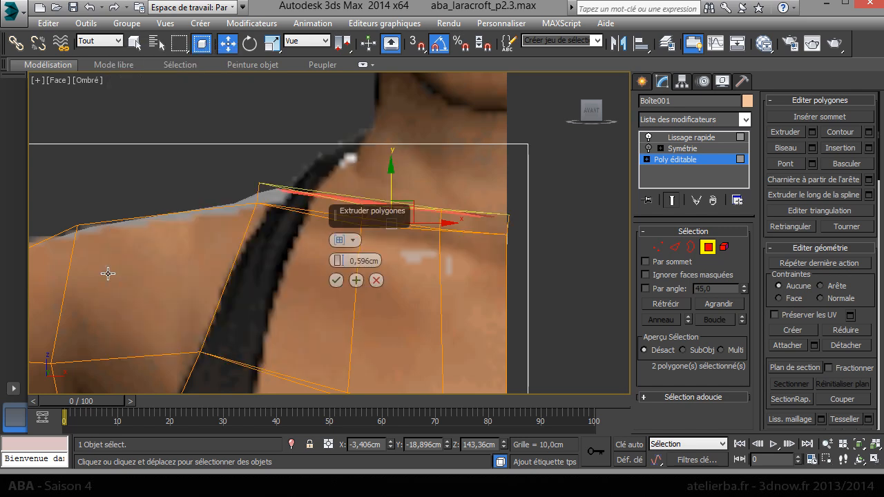
drag(372, 261, 373, 115)
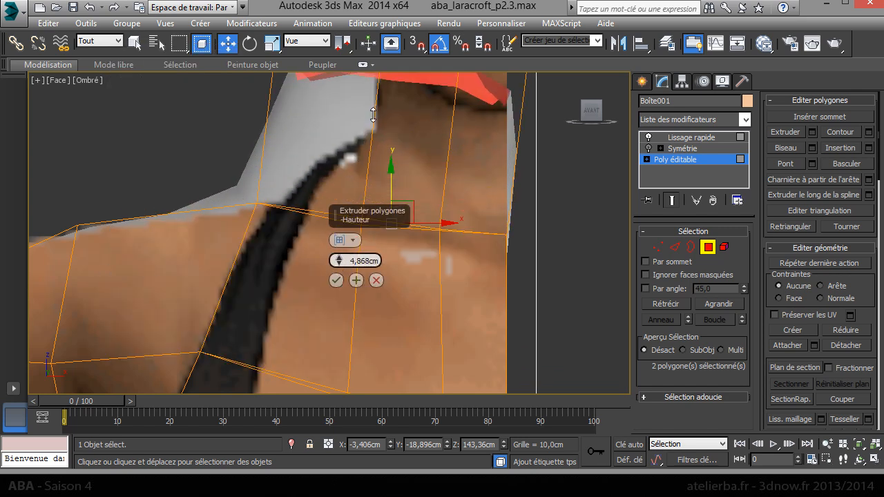
click(356, 281)
click(357, 280)
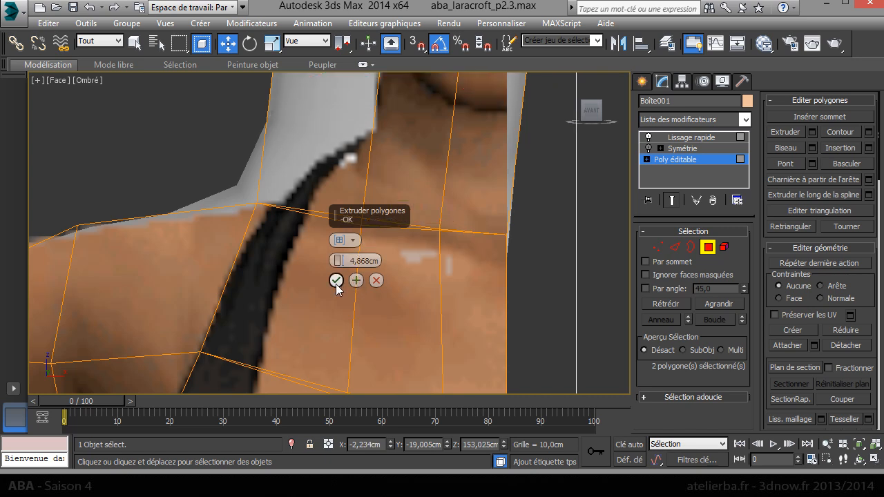
click(336, 283)
- Move the extruded column's top row of vertices up to the hair, to about X -3.468 cm and Z 167.423 cm
middle_drag(415, 200, 350, 366)
scroll(342, 359, down, 5)
scroll(350, 290, up, 3)
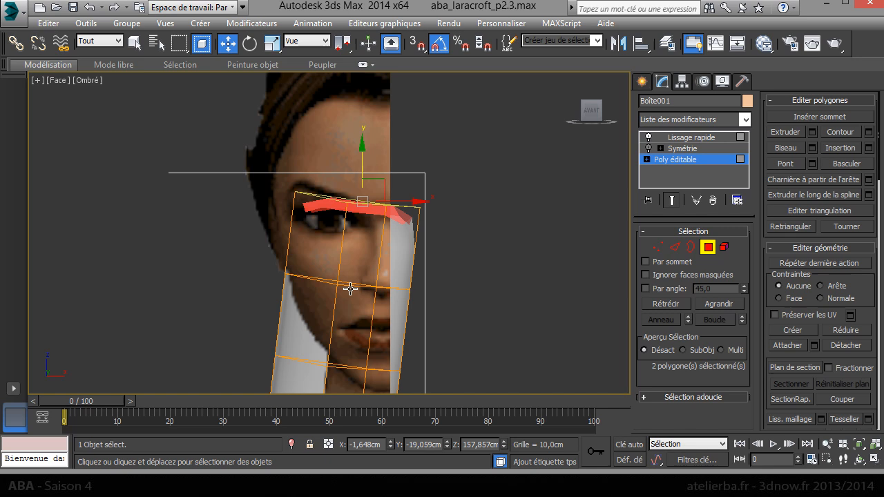
scroll(351, 290, down, 1)
scroll(373, 246, down, 2)
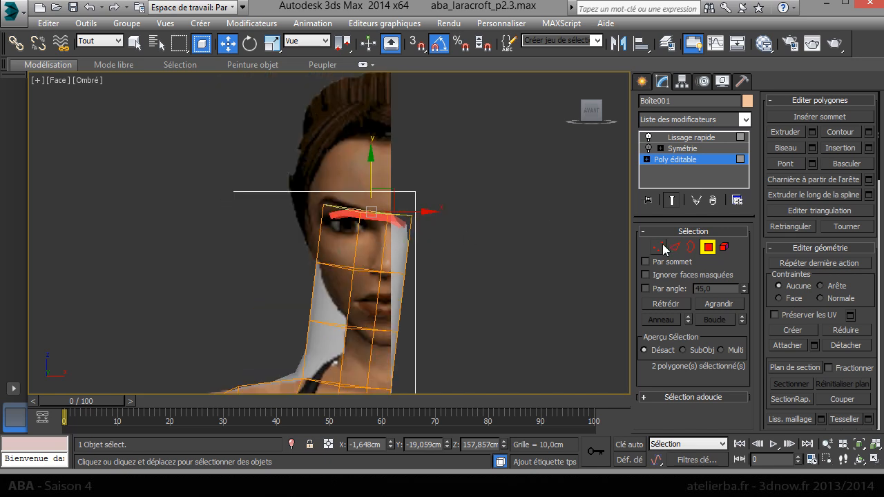
click(658, 246)
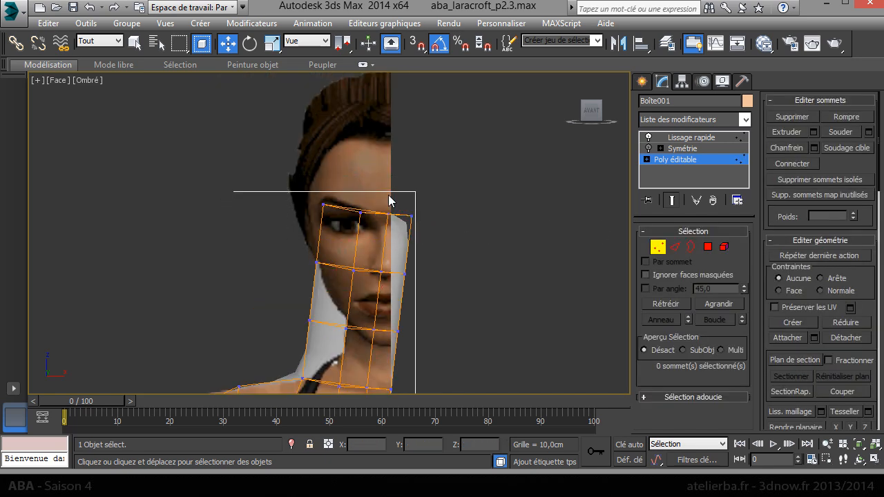
drag(293, 183, 429, 223)
drag(371, 178, 346, 65)
drag(390, 89, 352, 85)
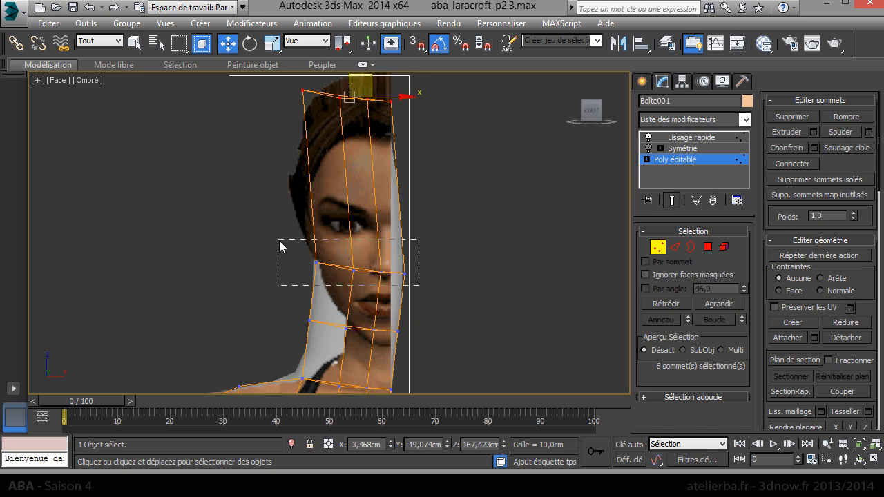
- Raise the column's upper middle vertex row to eye level and its lower row to mouth level, shifting both toward the outer side
drag(279, 241, 279, 240)
drag(383, 254, 374, 193)
drag(294, 315, 283, 280)
drag(375, 315, 371, 295)
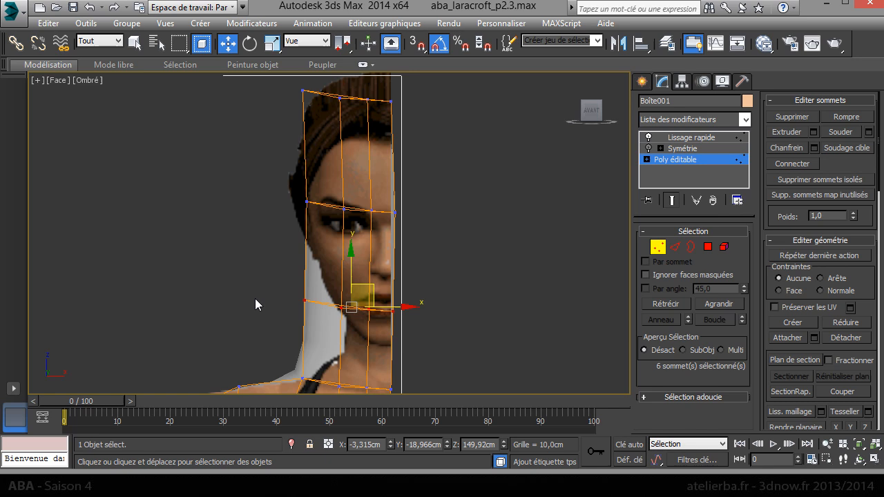
- Lower the centre-line vertices at the neck base to about Z 142.33 cm and move the adjacent vertices down along the collarbone
scroll(401, 341, up, 4)
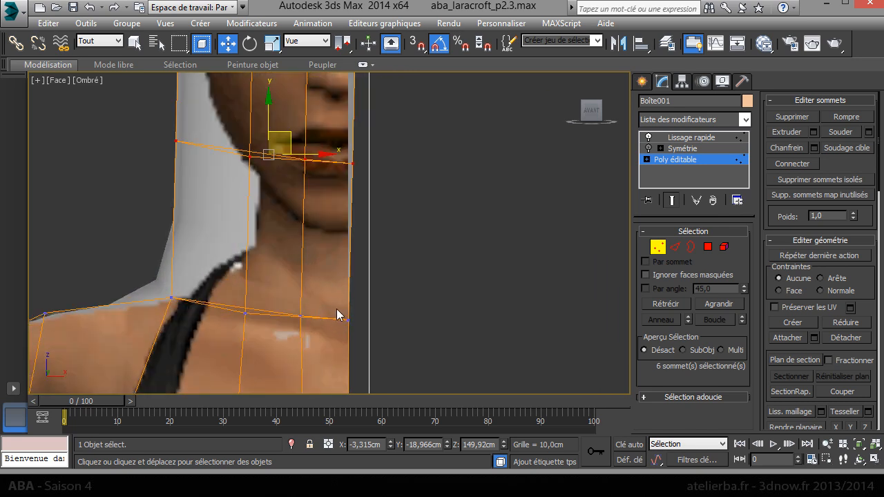
drag(337, 310, 360, 324)
drag(350, 284, 350, 302)
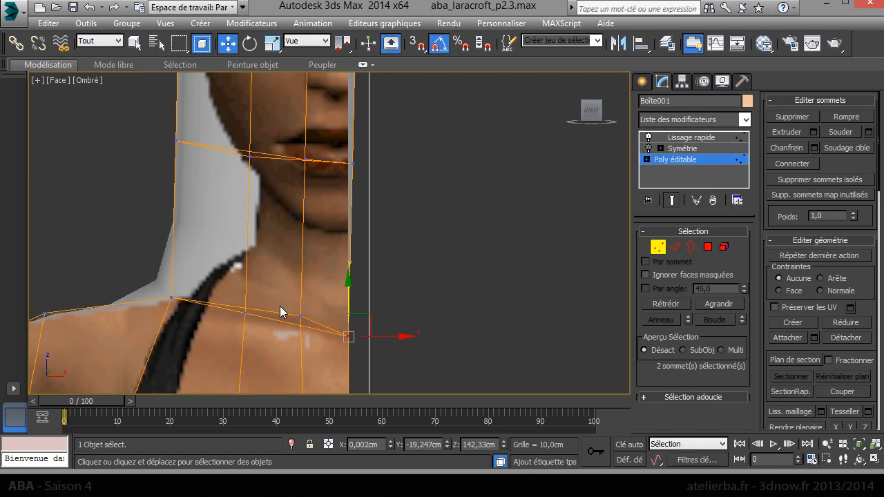
drag(318, 335, 311, 341)
drag(297, 275, 298, 294)
drag(155, 286, 177, 304)
- Examine how the extruded head block fits the hair, face and neck of the front reference
middle_drag(237, 253, 136, 290)
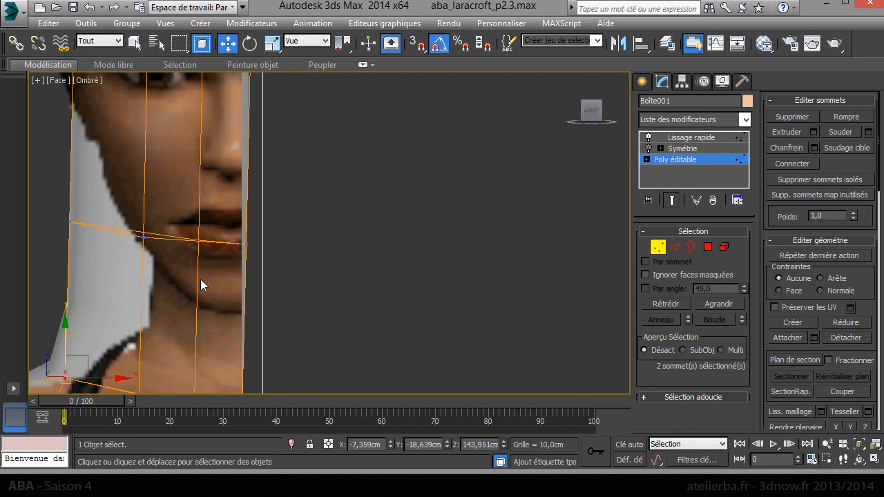
scroll(201, 281, down, 2)
middle_drag(184, 234, 276, 356)
middle_drag(194, 218, 225, 305)
drag(259, 186, 260, 186)
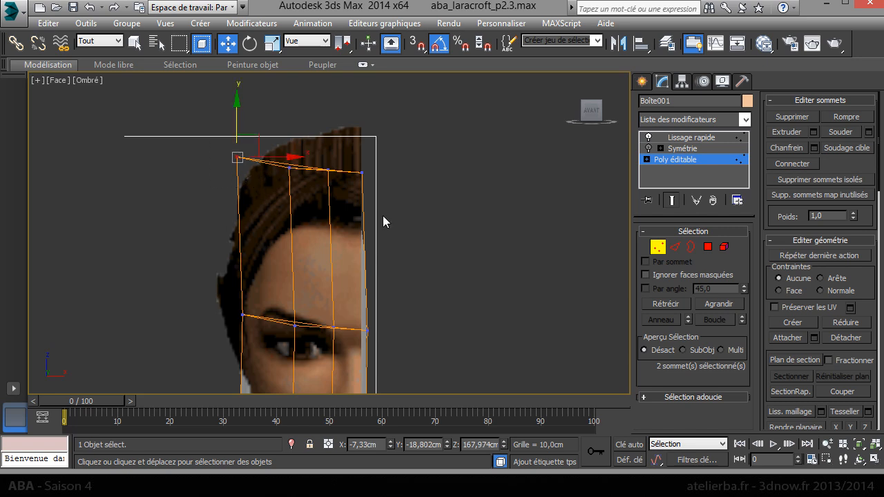
click(708, 247)
scroll(456, 177, down, 4)
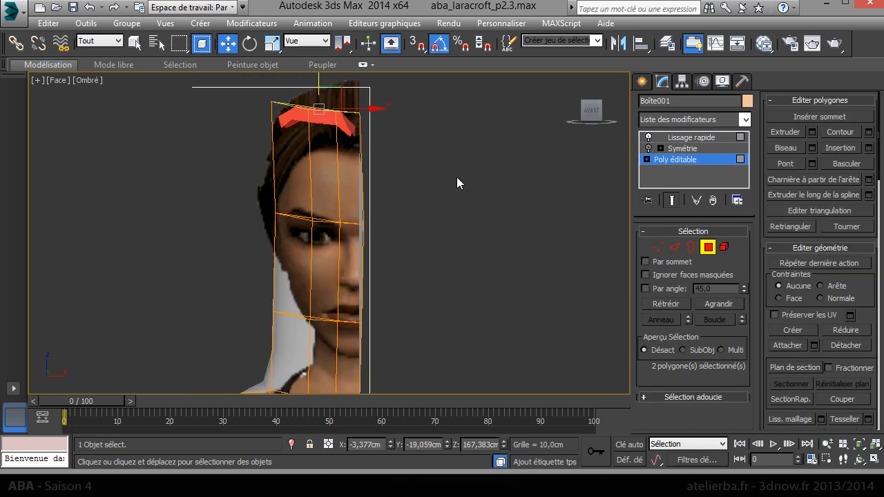
middle_drag(459, 314, 454, 307)
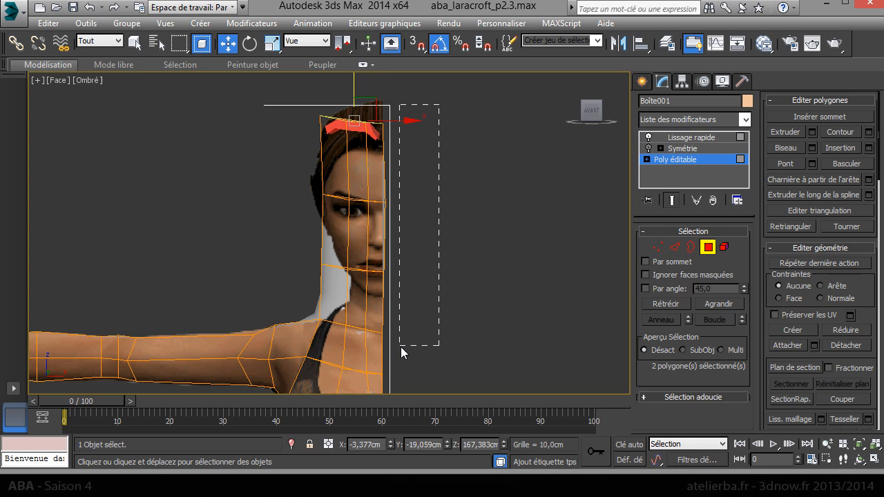
drag(379, 356, 379, 356)
click(418, 330)
scroll(386, 290, up, 6)
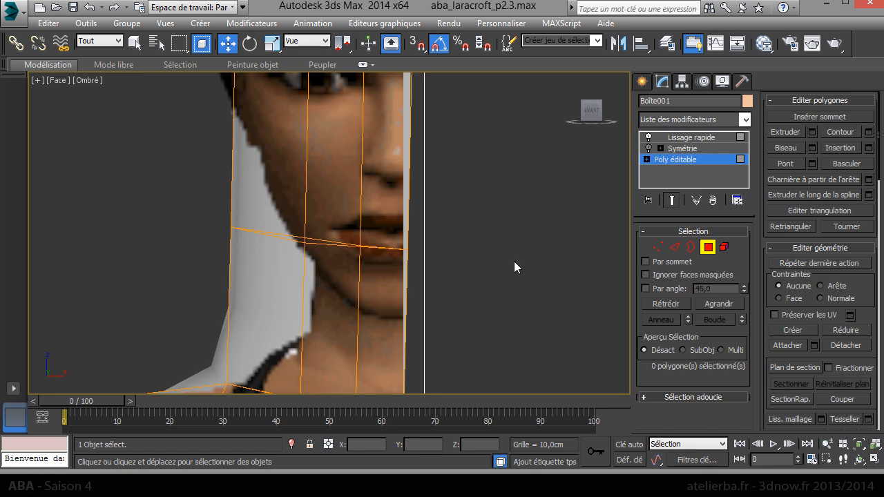
click(656, 248)
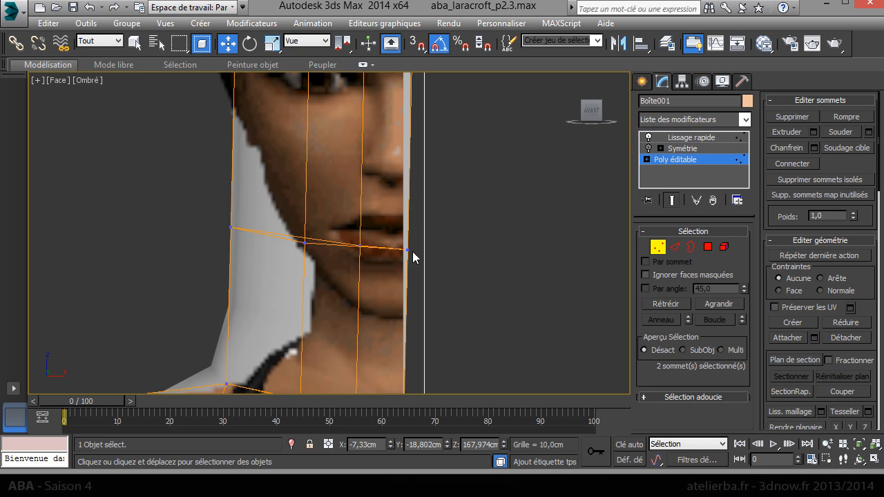
- Select the head block's four front polygons covering the face and show the model from the left side
click(708, 246)
click(282, 209)
ctrl+click(346, 211)
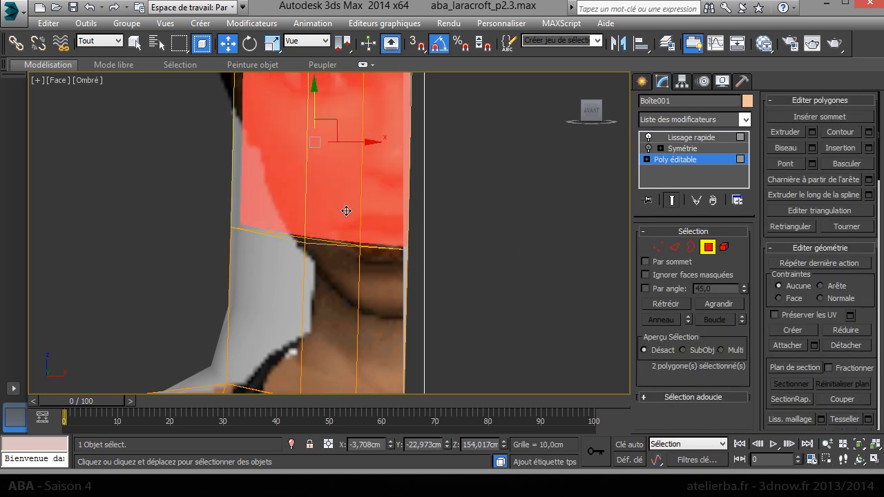
middle_drag(391, 189, 410, 299)
ctrl+click(310, 152)
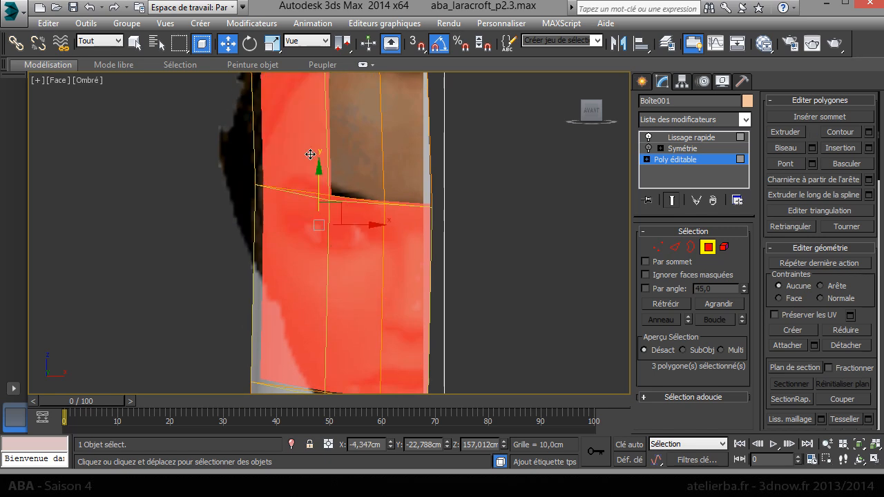
ctrl+click(353, 153)
scroll(413, 170, down, 3)
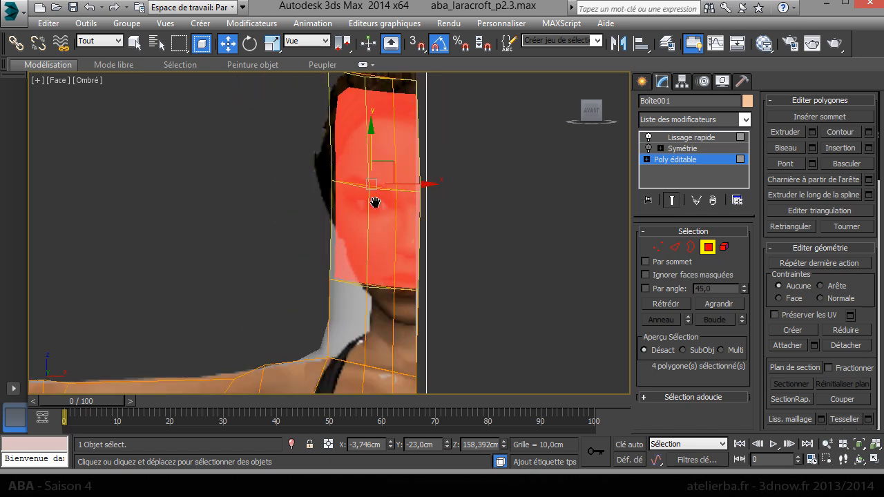
middle_drag(375, 203, 340, 232)
key(l)
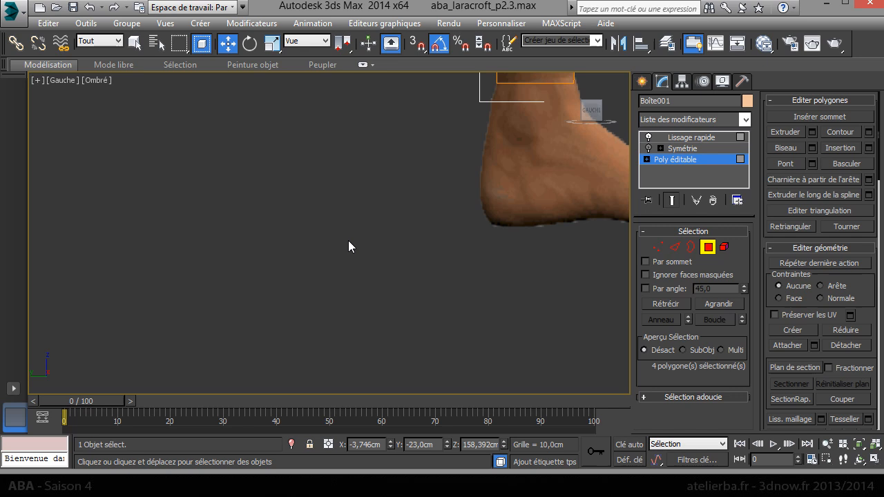
key(z)
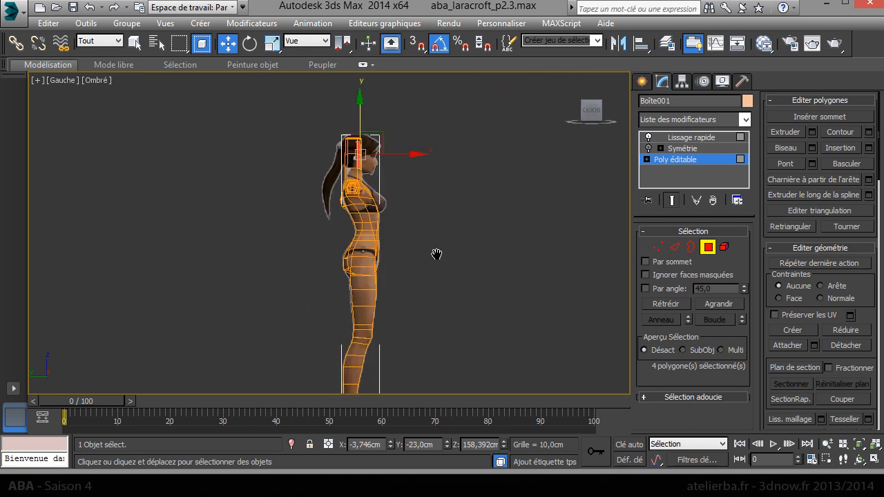
right_click(371, 246)
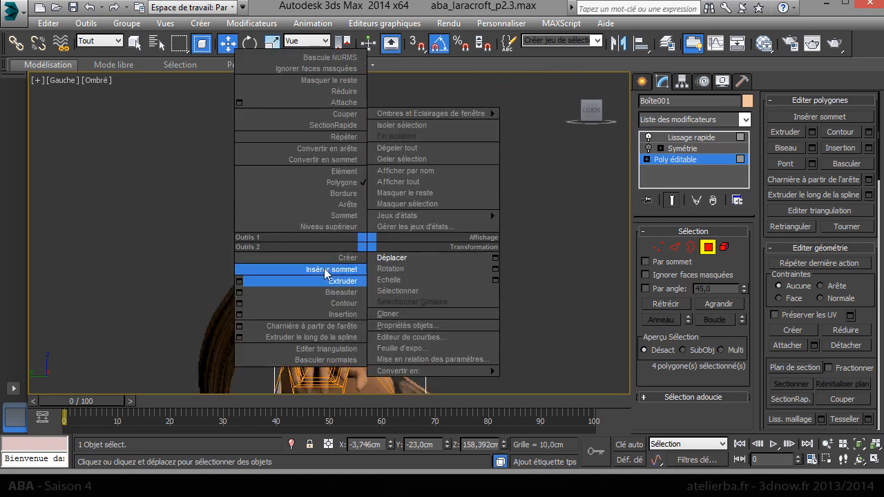
click(239, 280)
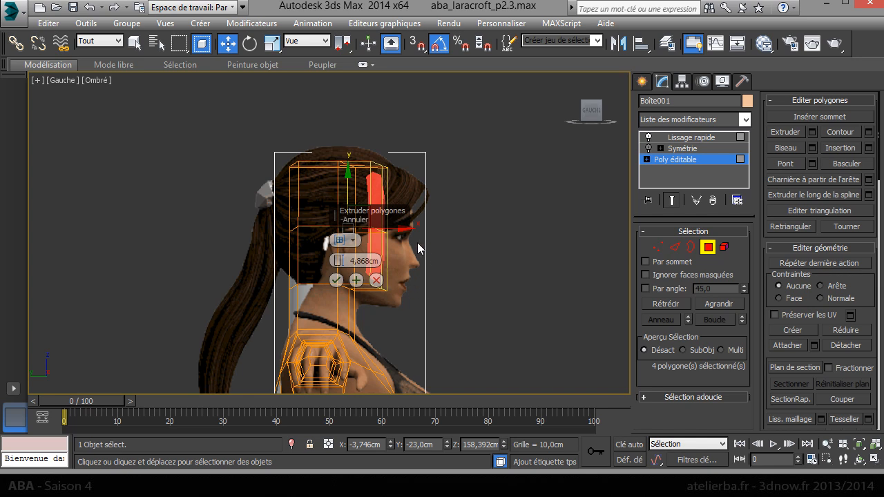
click(657, 247)
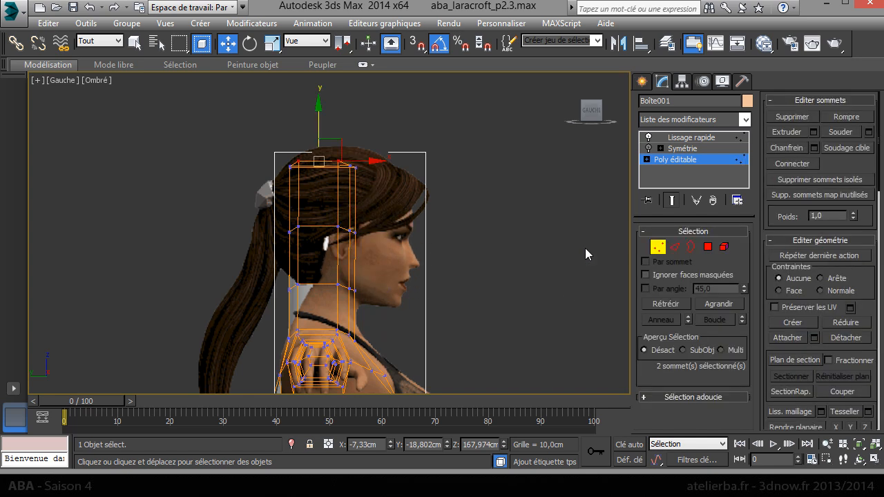
middle_drag(462, 265, 378, 266)
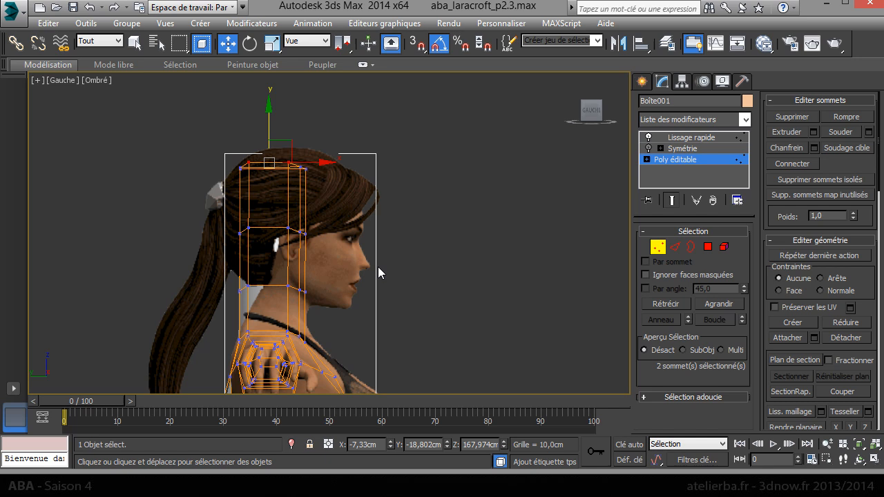
click(708, 247)
right_click(469, 243)
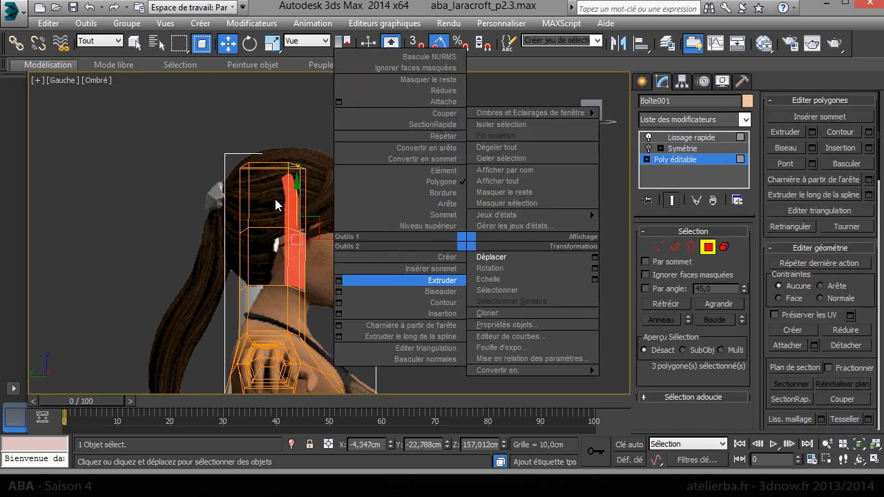
click(258, 6)
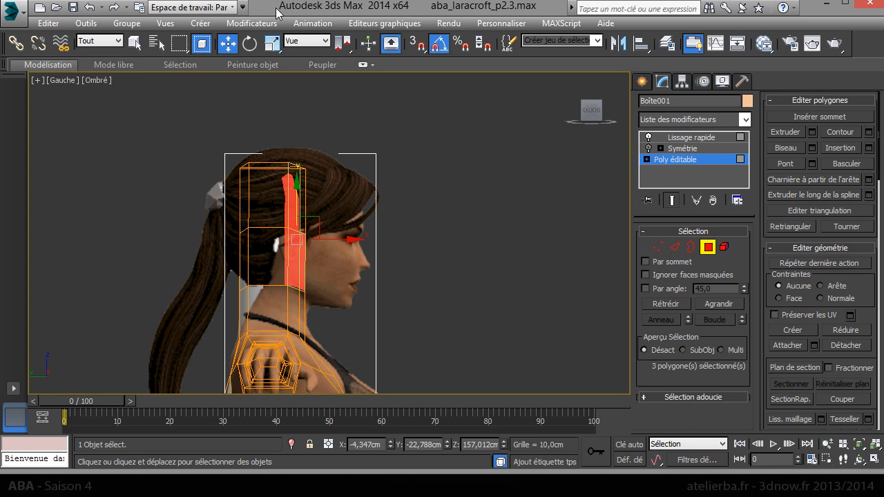
- Extrude the four selected face polygons forward by 4.868 cm
right_click(386, 259)
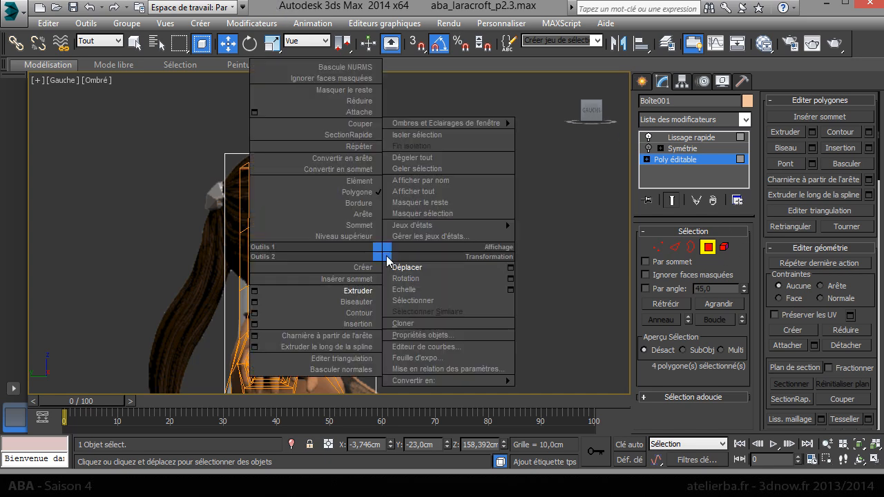
click(254, 291)
click(335, 281)
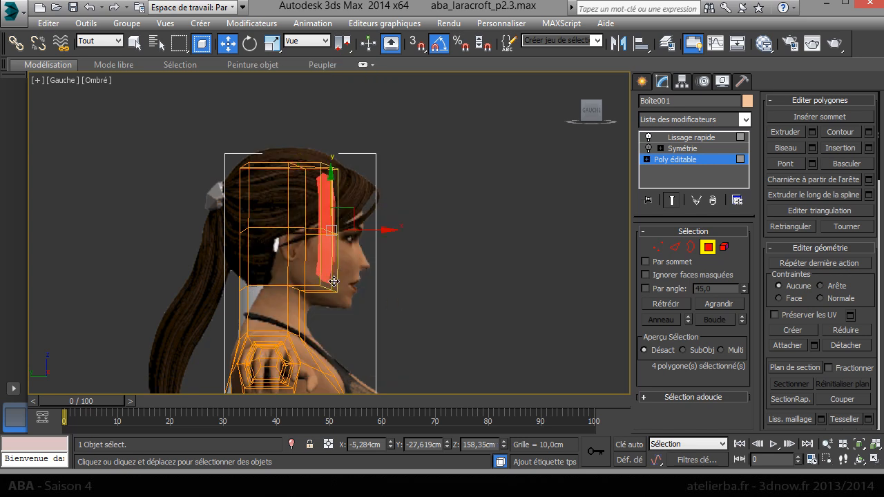
- Move the head's lower front vertices forward and down to the chin, and its middle front vertices forward to the brow
click(658, 247)
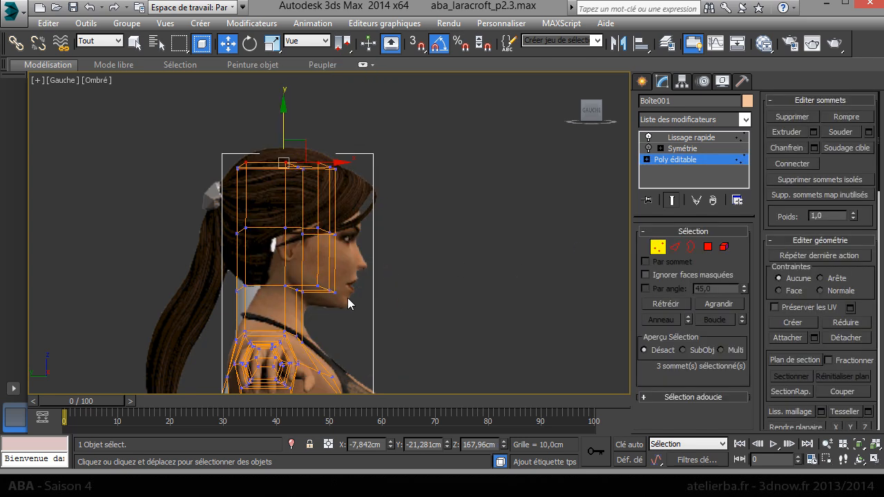
scroll(347, 304, up, 4)
drag(348, 301, 269, 254)
drag(319, 270, 366, 299)
drag(346, 157, 275, 180)
drag(332, 150, 396, 146)
- Move the three upper front head vertices forward and down along the hairline to about Y -29.03, Z 166.17 cm
middle_drag(417, 176, 416, 319)
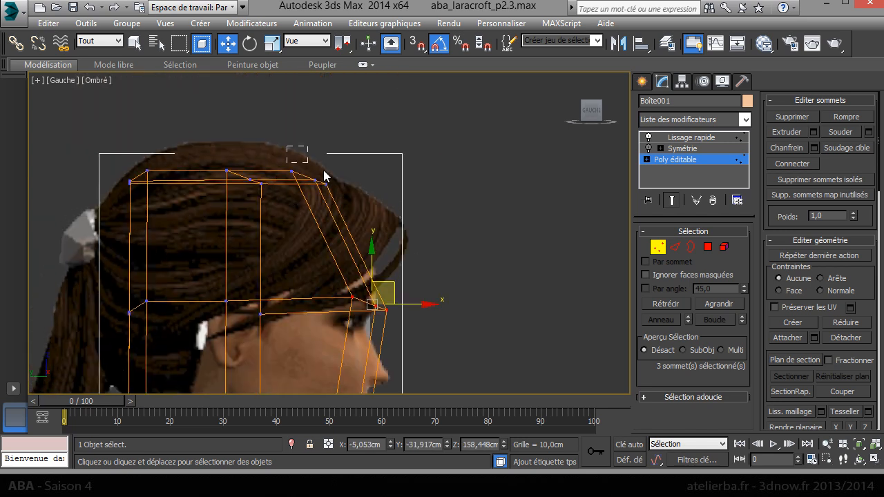
drag(374, 207, 374, 207)
drag(328, 163, 349, 181)
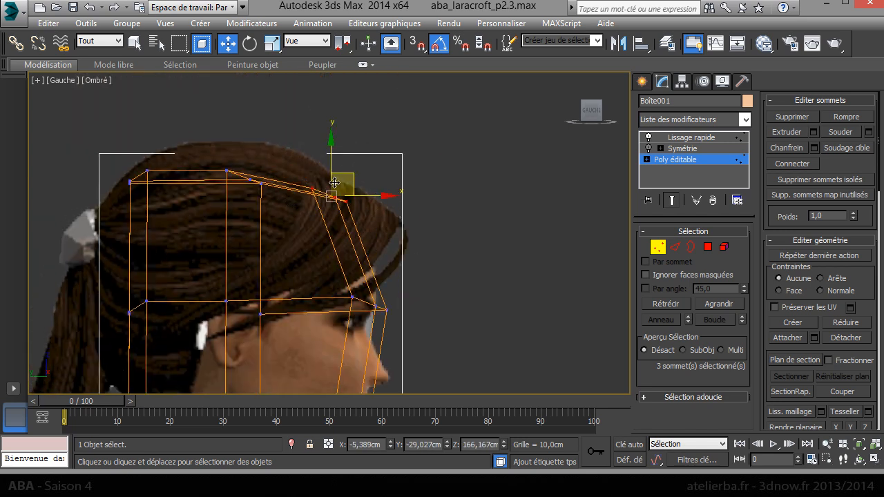
- Push the middle rear head vertices out to the back of the hair and raise the three crown vertices to about Z 169.01 cm
middle_drag(349, 154, 400, 94)
scroll(402, 95, down, 2)
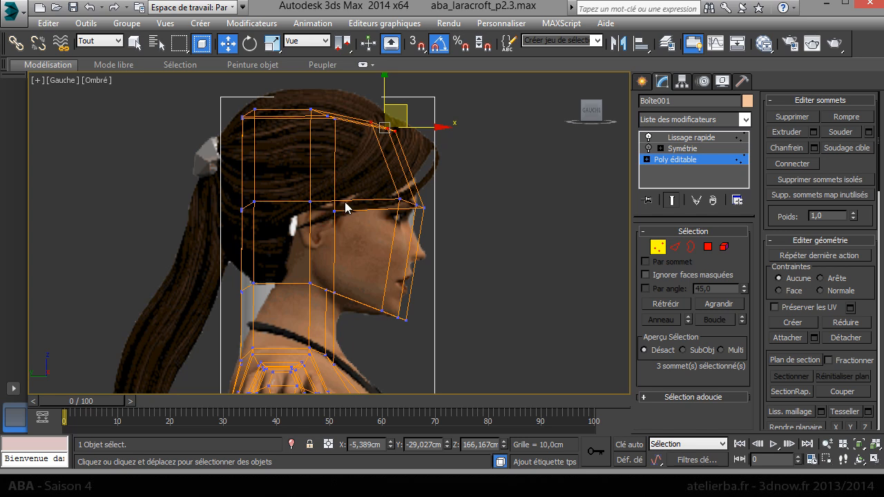
drag(264, 212, 276, 222)
drag(268, 188, 242, 166)
drag(339, 122, 339, 124)
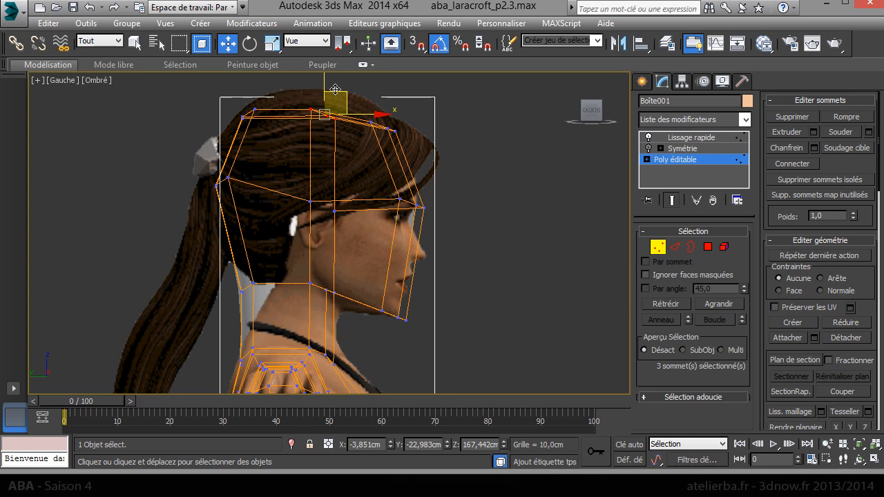
drag(326, 84, 325, 68)
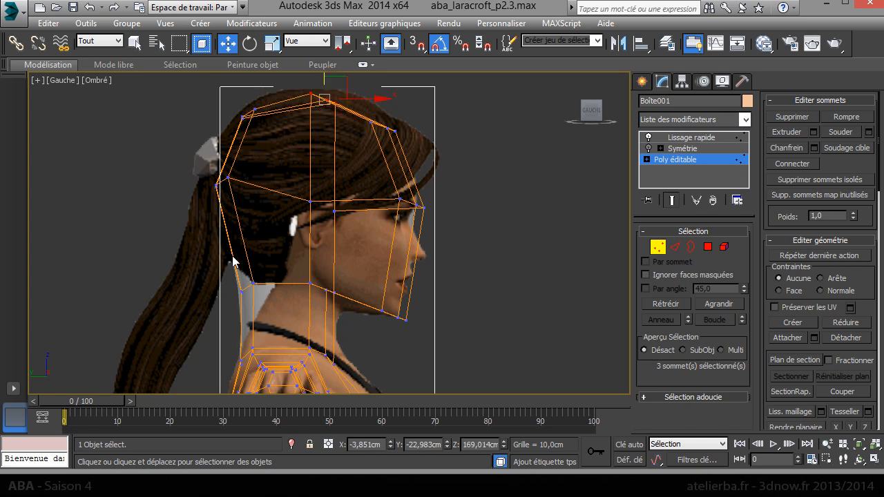
- Move the head's lower rear vertices to the nape, raise the jaw-base pair, and lower the centre throat vertex to about Z 147.74 cm
drag(280, 308, 281, 309)
drag(267, 274, 299, 275)
drag(327, 308, 342, 262)
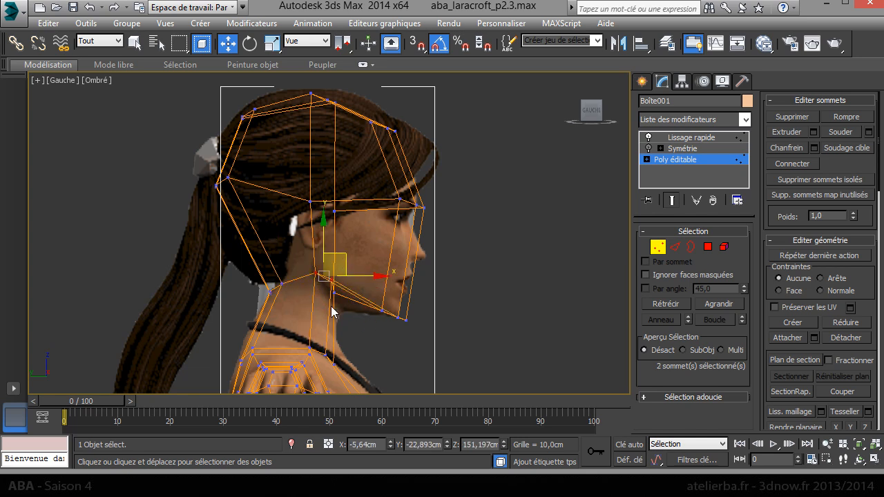
click(335, 293)
drag(356, 283, 373, 304)
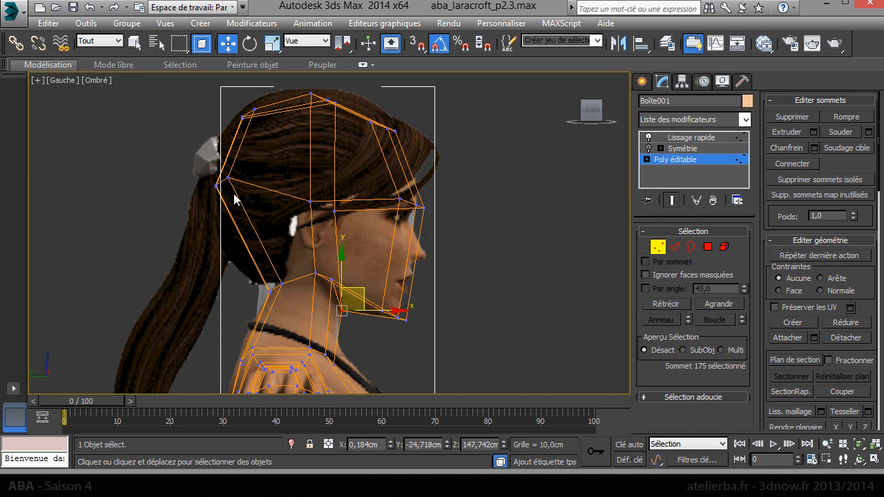
- Isolate the body mesh in a perspective view, disable its Lissage rapide modifier and turn off see-through display
key(p)
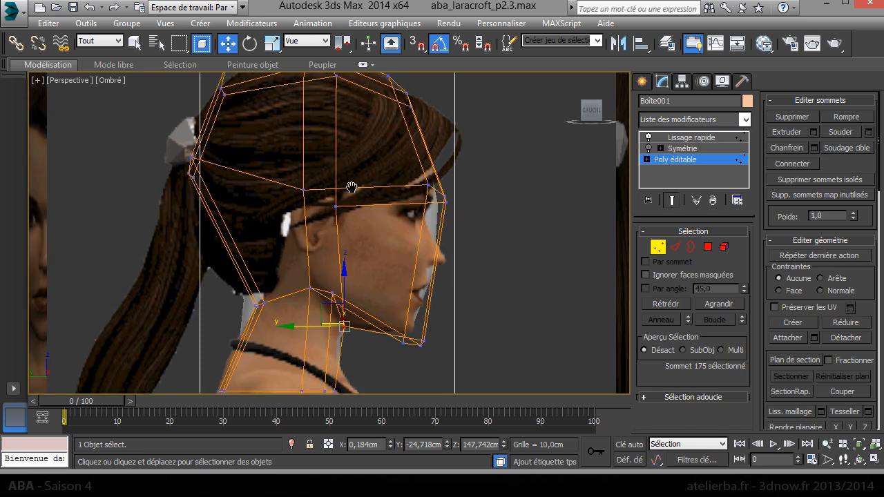
scroll(431, 211, down, 5)
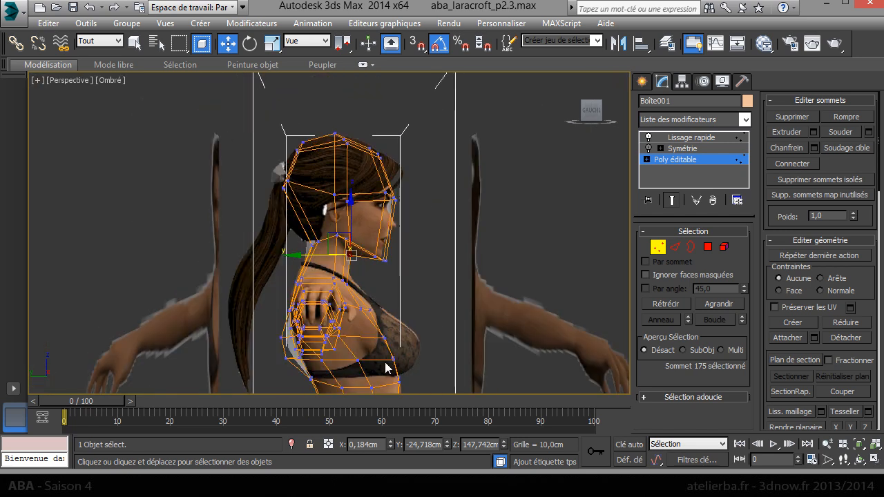
click(291, 445)
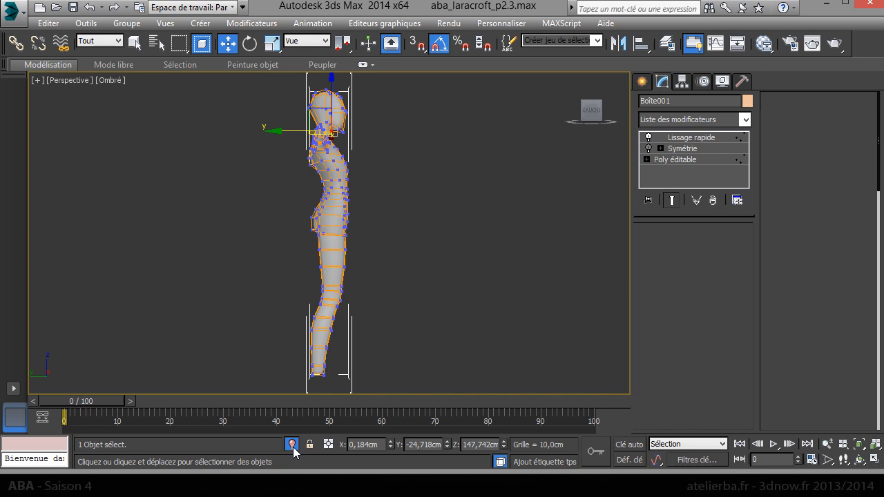
alt+middle_drag(409, 214, 342, 336)
scroll(511, 186, up, 4)
click(648, 138)
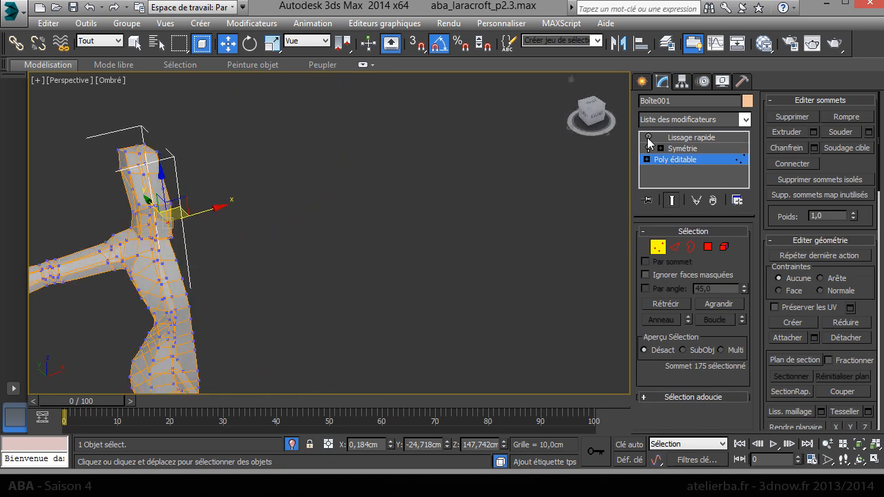
key(alt+x)
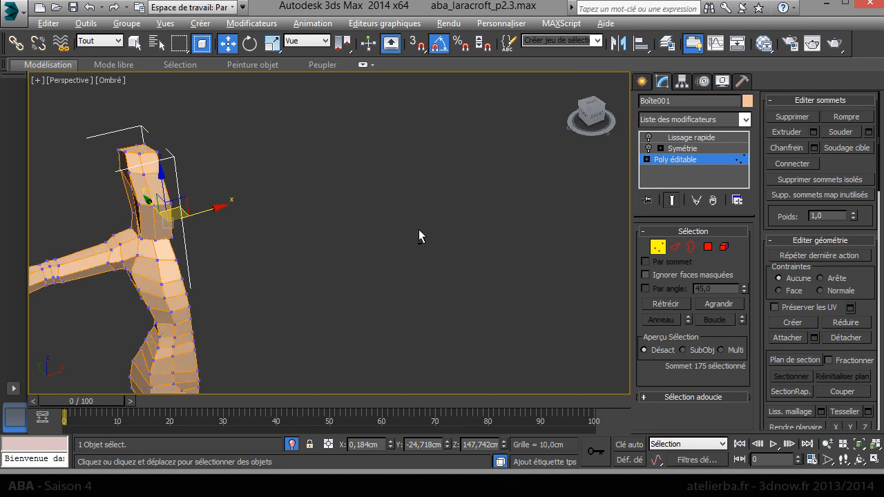
- Reposition the middle side vertex of the head and move the lower jaw vertex to about Y -26.74, Z 150.15 cm
alt+middle_drag(352, 258, 585, 296)
scroll(244, 230, up, 4)
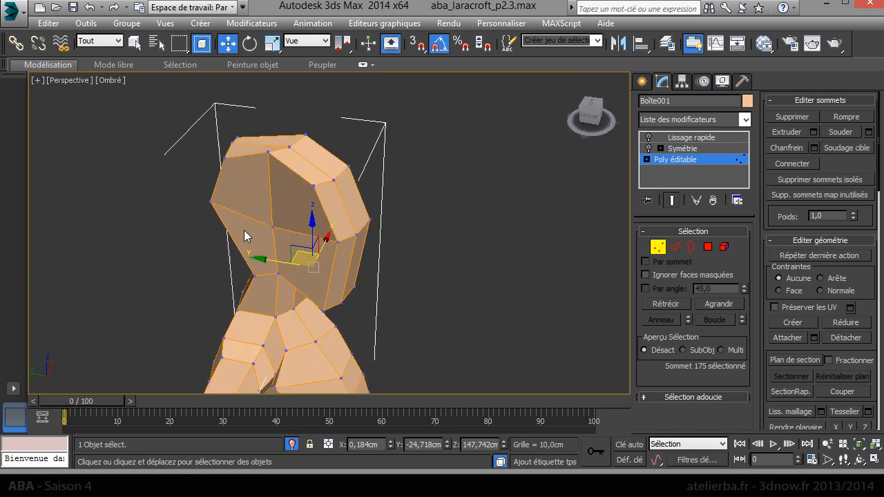
click(271, 228)
drag(286, 207, 280, 220)
alt+middle_drag(281, 222, 465, 344)
click(301, 337)
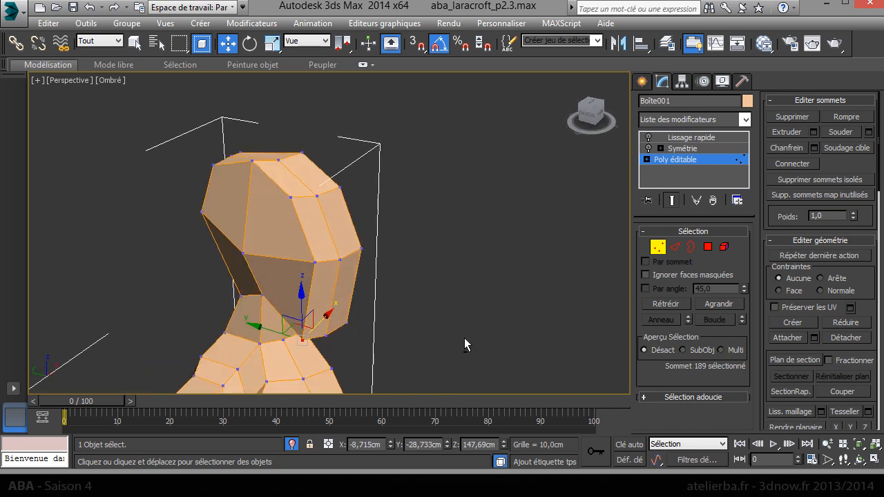
drag(270, 330, 290, 286)
- Move the front neck vertex under the jaw back to about Y -21.48 cm and adjust the neighbouring vertex at the neck's top
alt+middle_drag(290, 286, 322, 415)
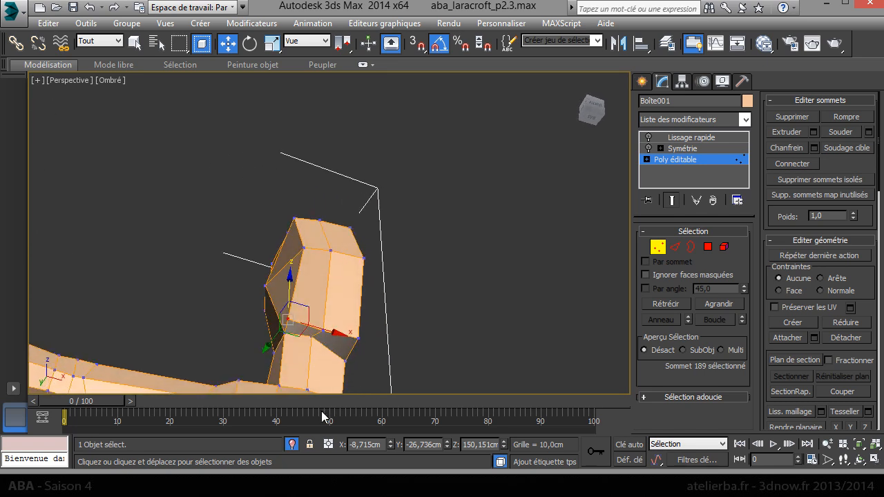
click(313, 336)
drag(353, 348, 373, 354)
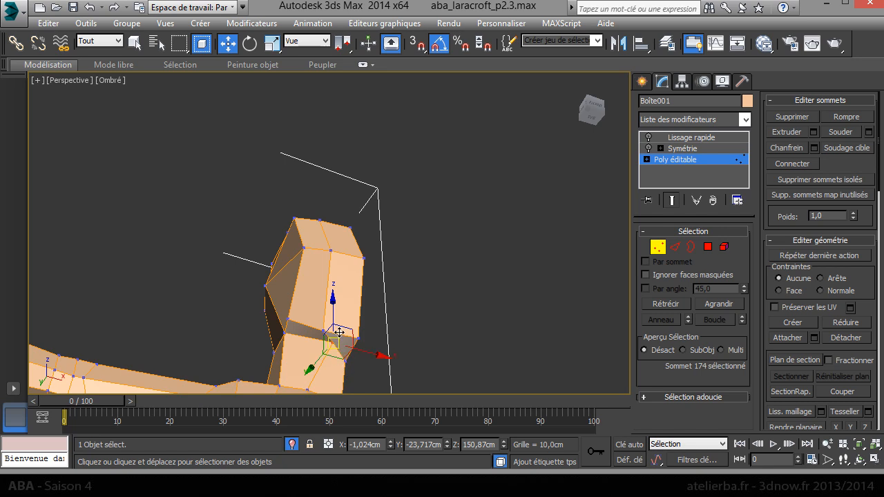
drag(314, 365, 310, 372)
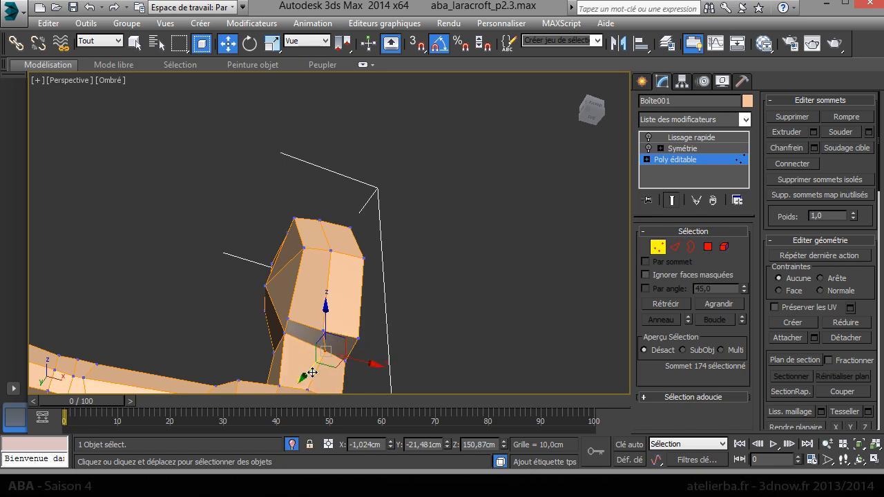
middle_drag(329, 362, 225, 202)
click(313, 248)
drag(351, 251, 368, 257)
- Move the nape's side vertex inward and back, and shift the neck's upper side vertex outward to about X -7.51 cm
alt+middle_drag(353, 268, 395, 308)
click(330, 273)
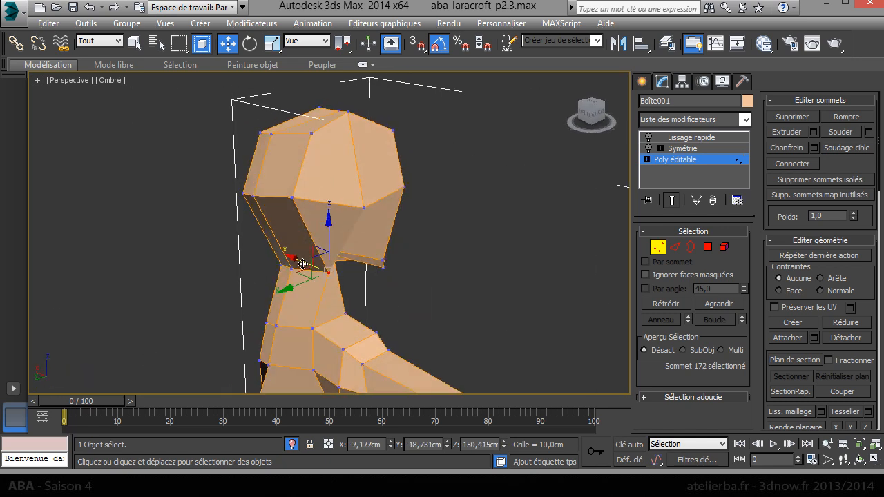
drag(303, 263, 284, 272)
alt+middle_drag(284, 272, 268, 250)
click(341, 265)
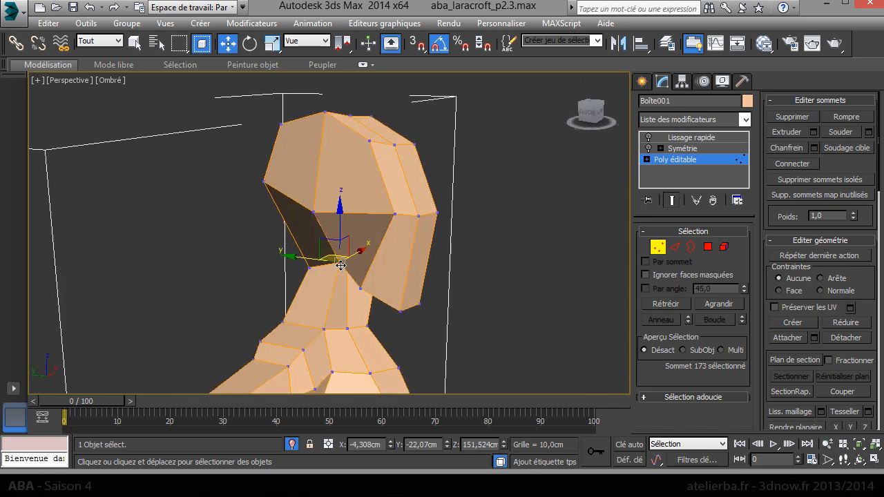
drag(356, 254, 342, 262)
- Adjust the front neck vertex under the jaw, shifting it forward and down
alt+middle_drag(342, 262, 274, 199)
click(382, 284)
drag(415, 284, 403, 285)
alt+middle_drag(400, 286, 387, 269)
drag(387, 269, 385, 272)
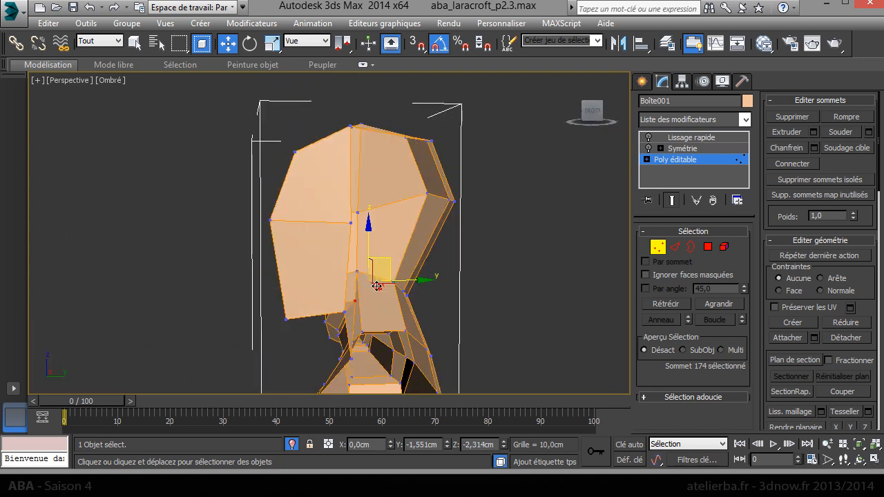
- Move the neck's upper side vertex back inward to about X -5.99 cm
alt+middle_drag(385, 272, 304, 297)
click(304, 269)
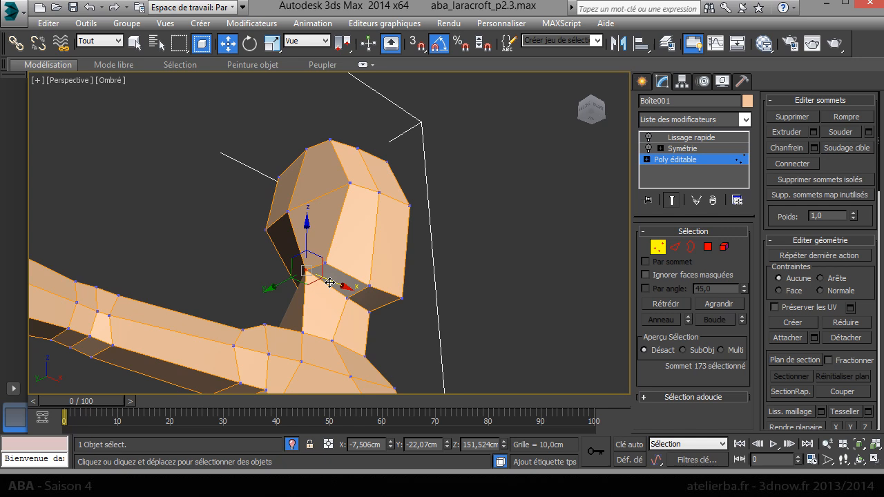
drag(305, 268, 316, 274)
alt+middle_drag(372, 286, 370, 336)
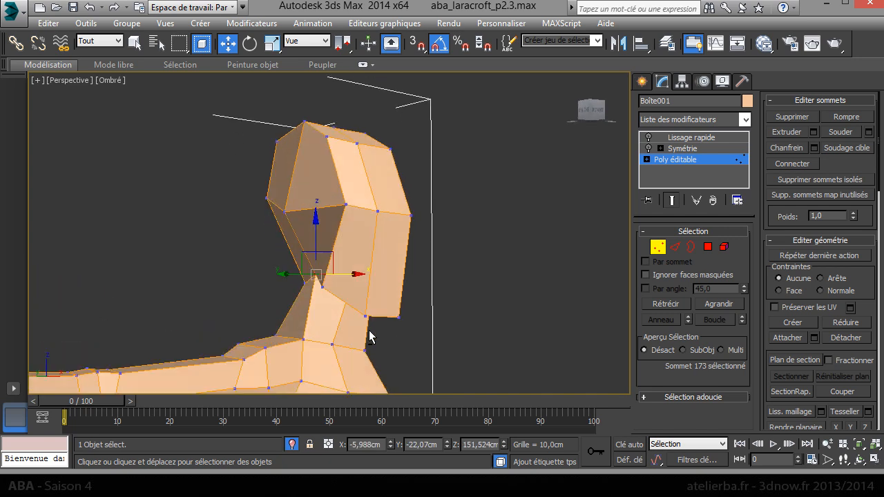
- Refine the side contour of the lower face by repositioning the jaw corner vertex and the vertex above it
alt+middle_drag(345, 302, 316, 290)
click(316, 289)
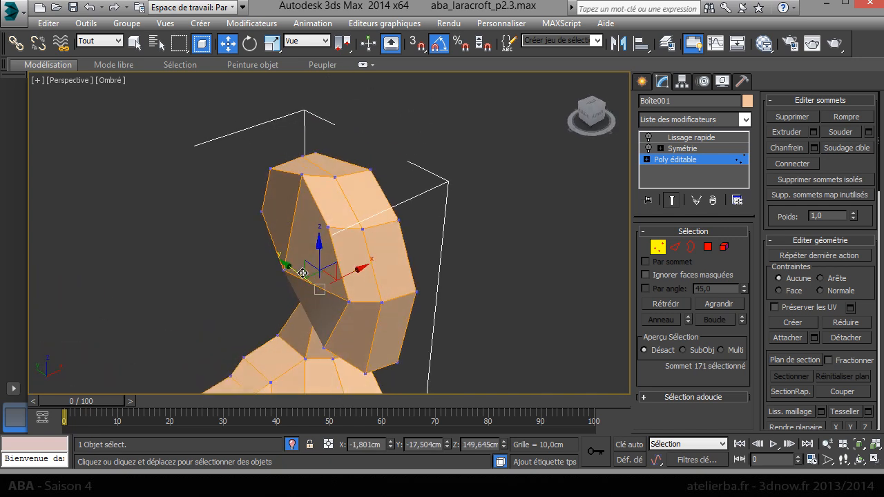
click(312, 339)
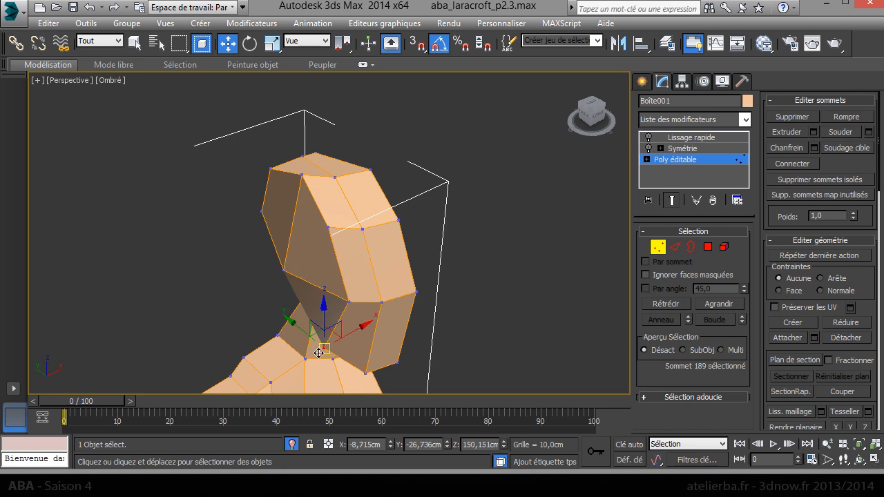
click(331, 350)
drag(364, 347, 377, 326)
alt+middle_drag(377, 326, 349, 282)
click(359, 277)
drag(367, 260, 354, 251)
- Round out the side of the head by repositioning its side vertices, with the crown's side vertex at about X -9.93 cm
alt+middle_drag(430, 226, 317, 194)
click(274, 181)
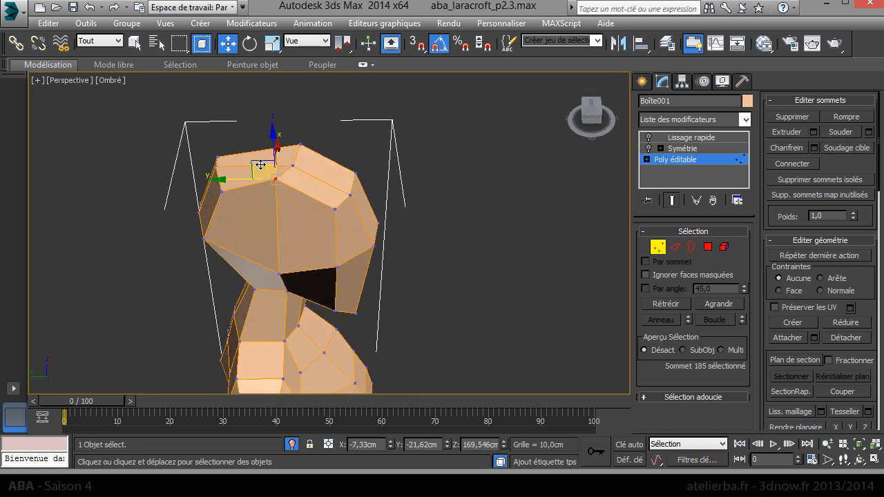
drag(264, 172, 270, 178)
alt+middle_drag(228, 194, 414, 173)
click(192, 256)
drag(151, 256, 193, 339)
click(190, 336)
drag(216, 322, 226, 322)
click(253, 245)
mouse_move(224, 242)
mouse_down()
mouse_move(238, 249)
mouse_move(230, 253)
mouse_up()
- Lower the crown's side vertex and move the upper rear side vertex to about Y -15.58, Z 166.91 cm
alt+middle_drag(275, 255, 182, 229)
click(340, 233)
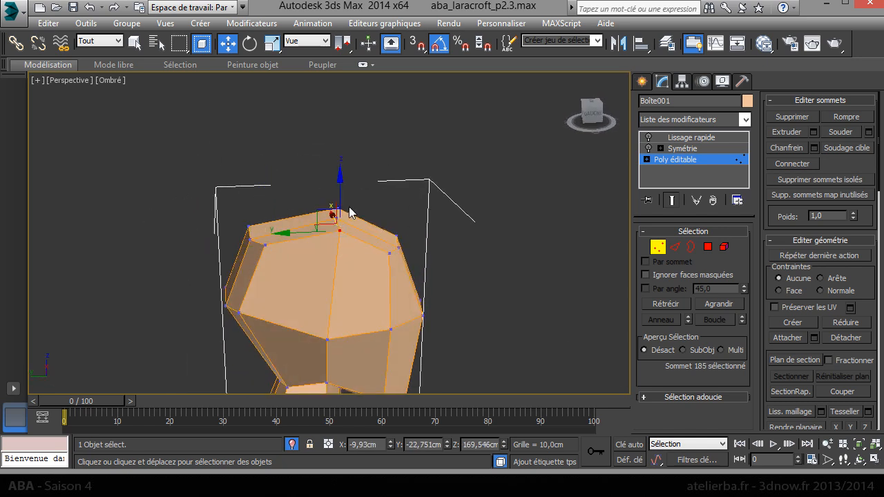
drag(340, 195, 340, 210)
click(260, 240)
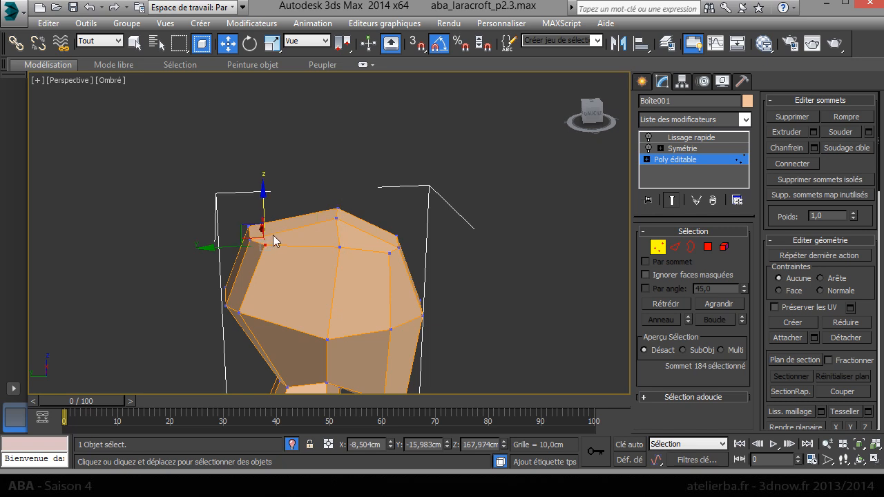
alt+middle_drag(310, 293, 431, 131)
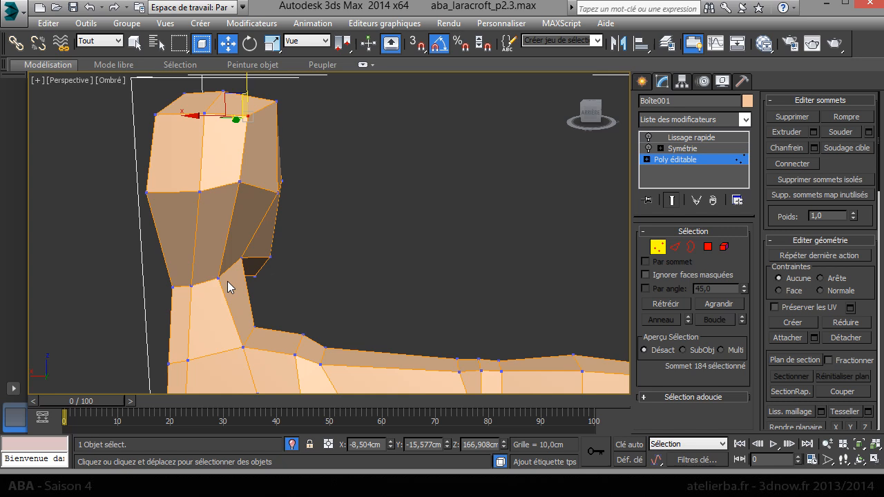
- Switch to edge editing and examine the junction between the jaw, nape and neck from several angles
alt+middle_drag(266, 299, 90, 220)
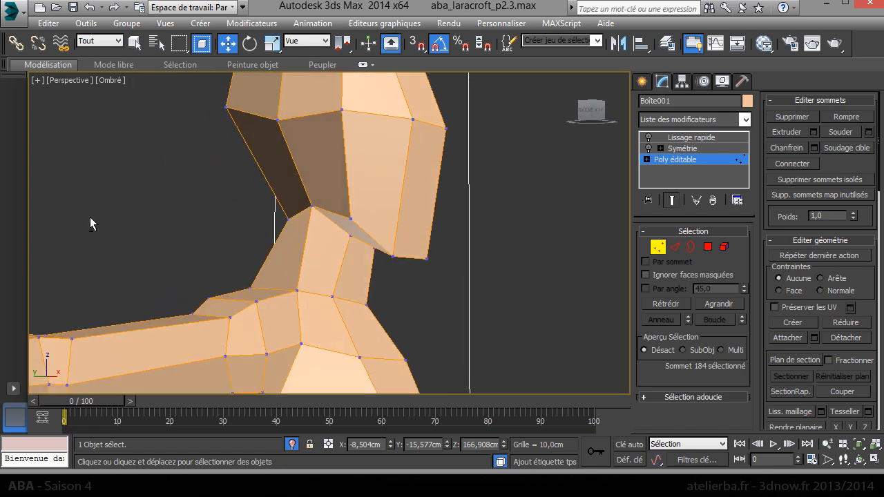
click(676, 248)
click(372, 281)
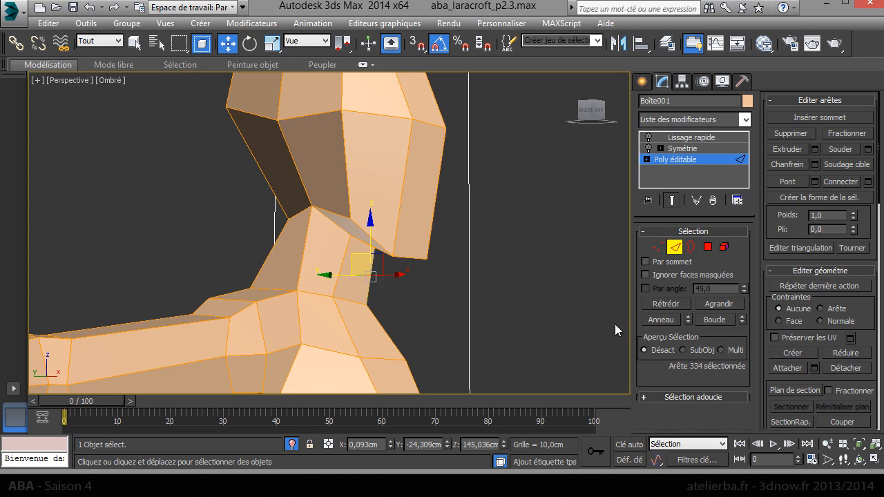
click(445, 327)
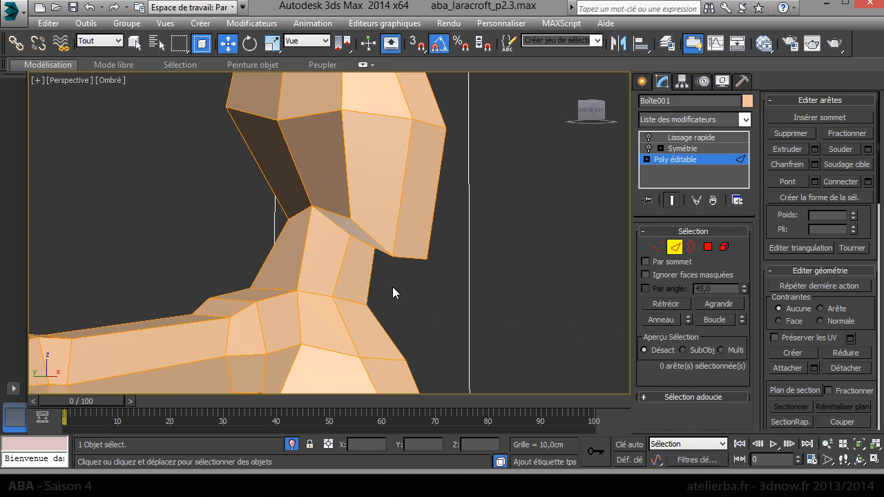
alt+middle_drag(388, 280, 590, 354)
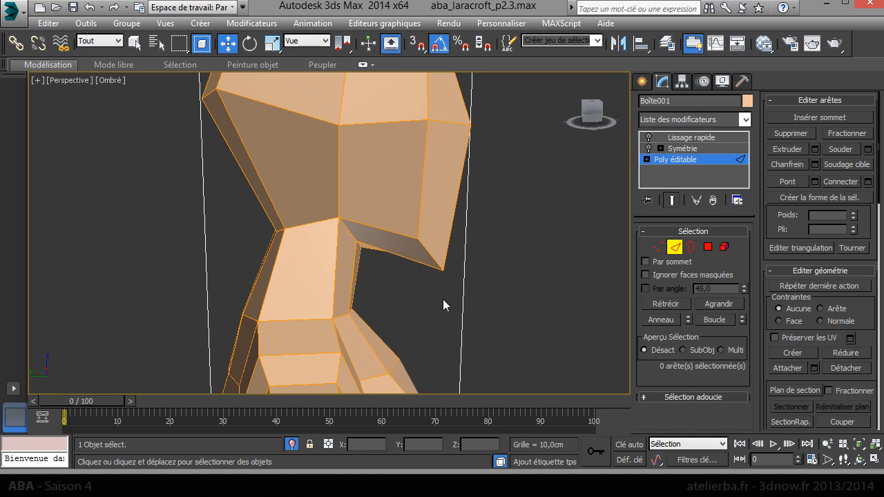
scroll(427, 276, down, 3)
scroll(415, 262, up, 5)
middle_drag(400, 270, 226, 248)
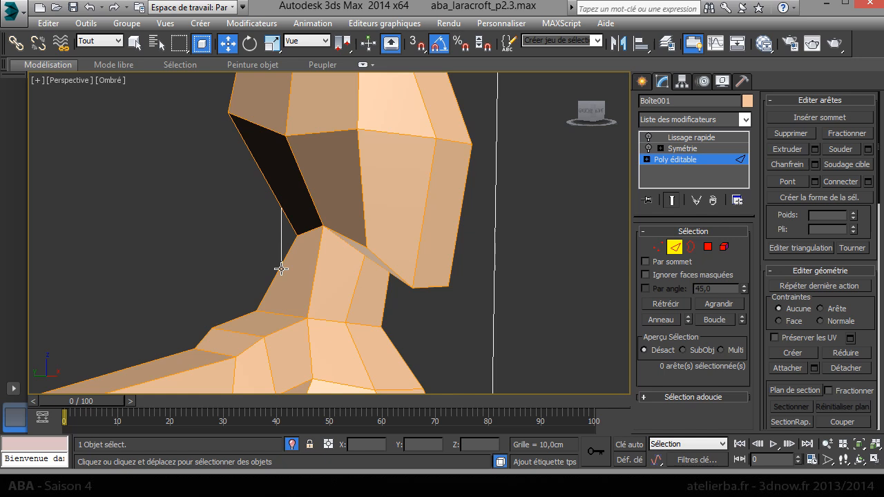
- Open the user interface customization for quad menus, select the Outils 1 quad, and check its commands against the live edge-editing menu
right_click(558, 49)
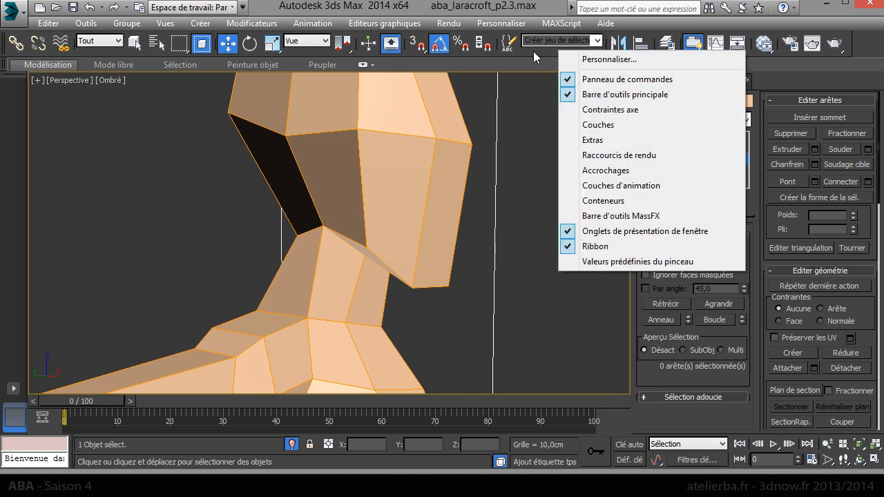
click(654, 62)
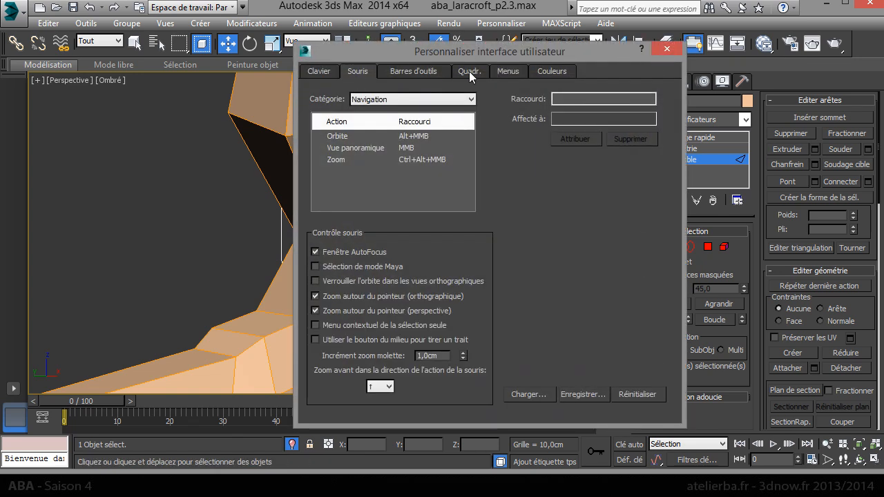
click(469, 71)
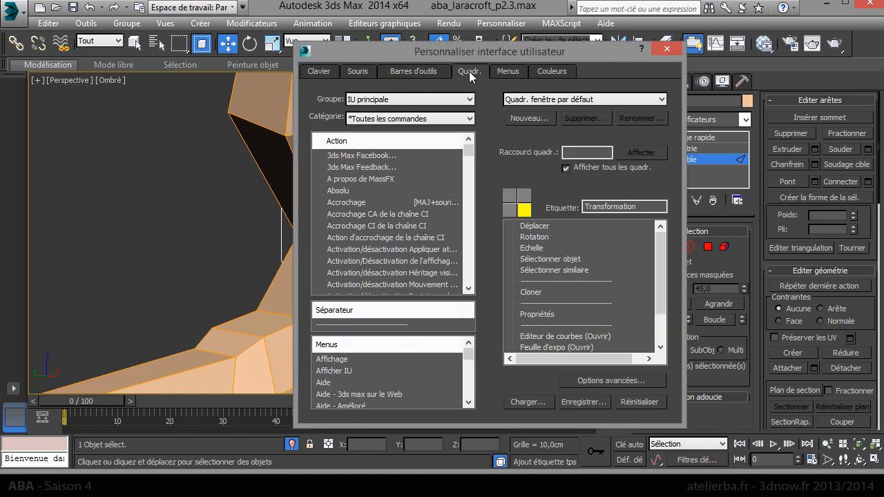
click(510, 196)
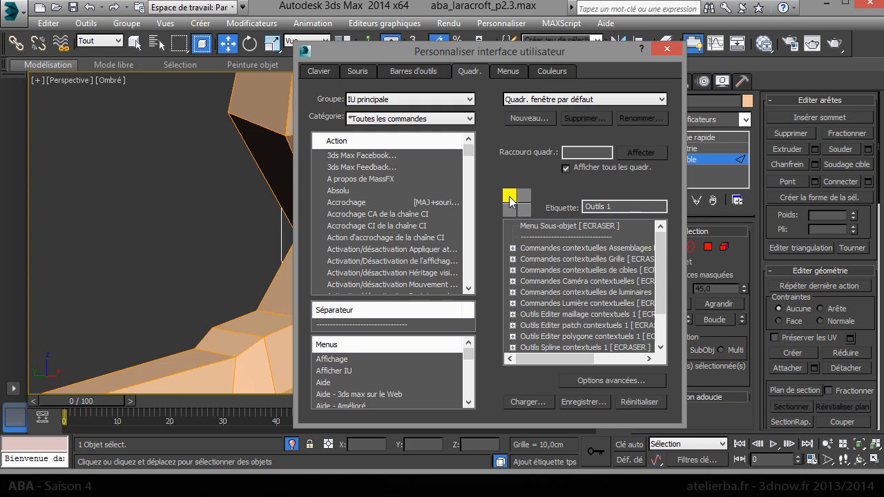
right_click(212, 219)
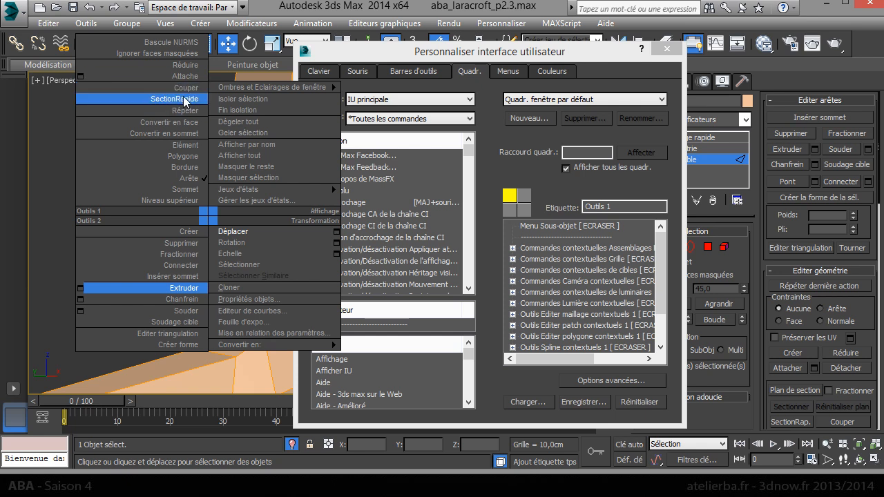
click(523, 154)
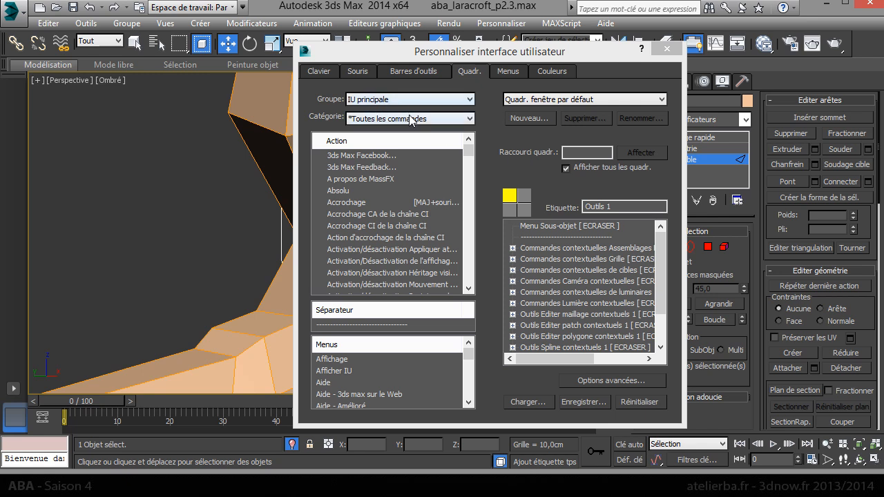
- Find and select the Boucle Rapide action in the list of all commands
drag(468, 151, 477, 172)
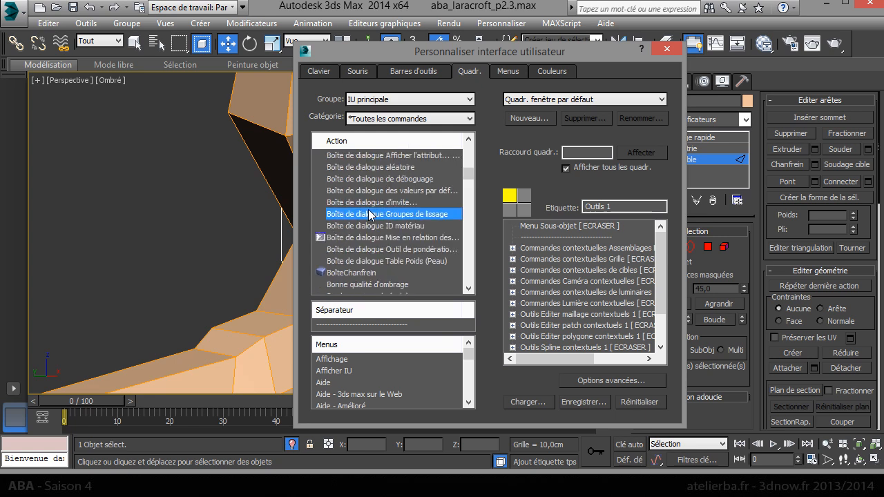
scroll(370, 214, up, 5)
scroll(373, 217, down, 5)
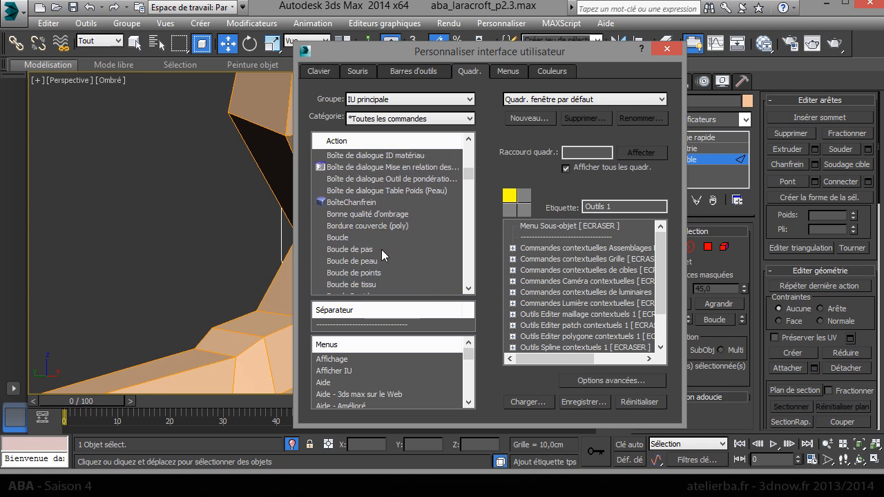
click(345, 240)
scroll(352, 250, down, 1)
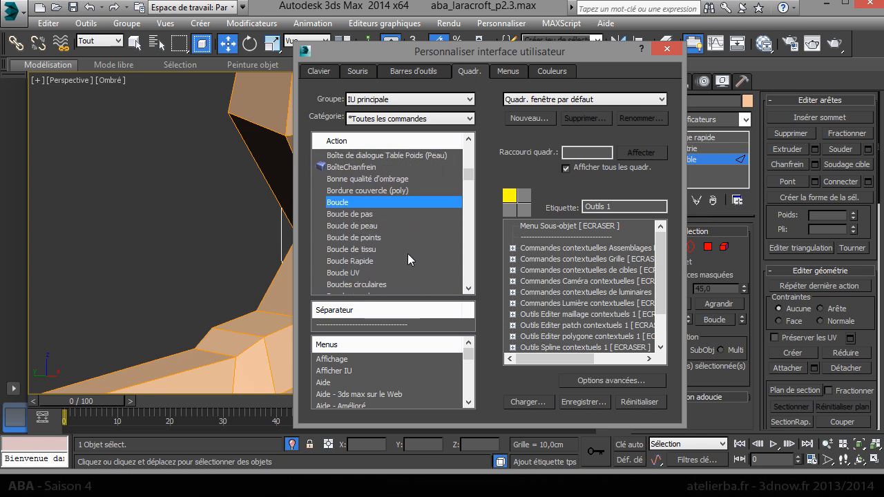
click(374, 261)
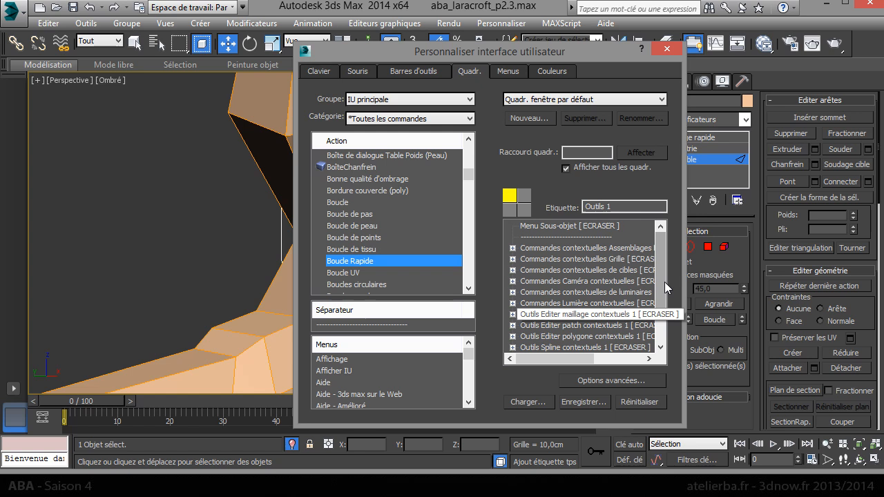
- Add Boucle Rapide directly below Couper (poly) in the Outils Editer polygone contextuels 1 group
scroll(667, 297, down, 1)
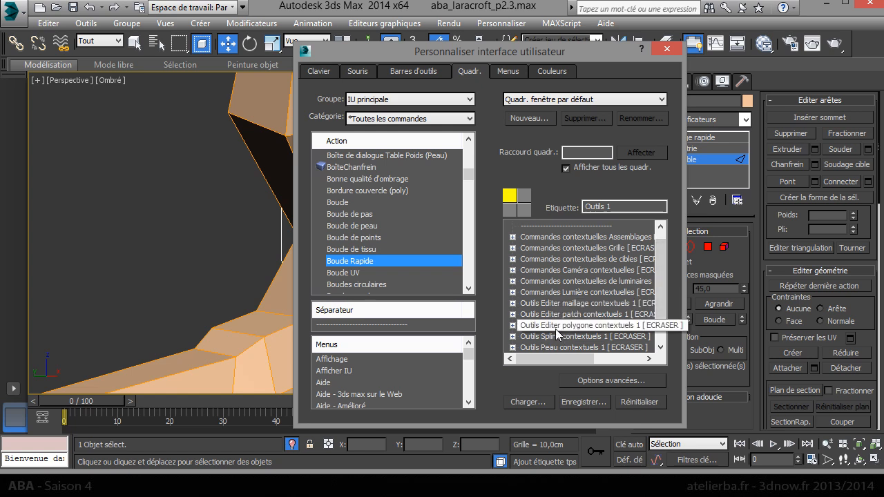
click(513, 326)
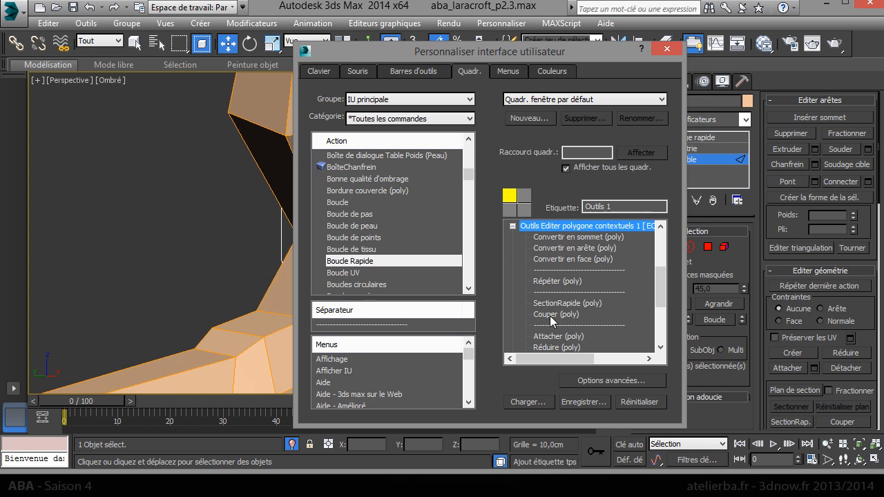
drag(343, 266, 552, 330)
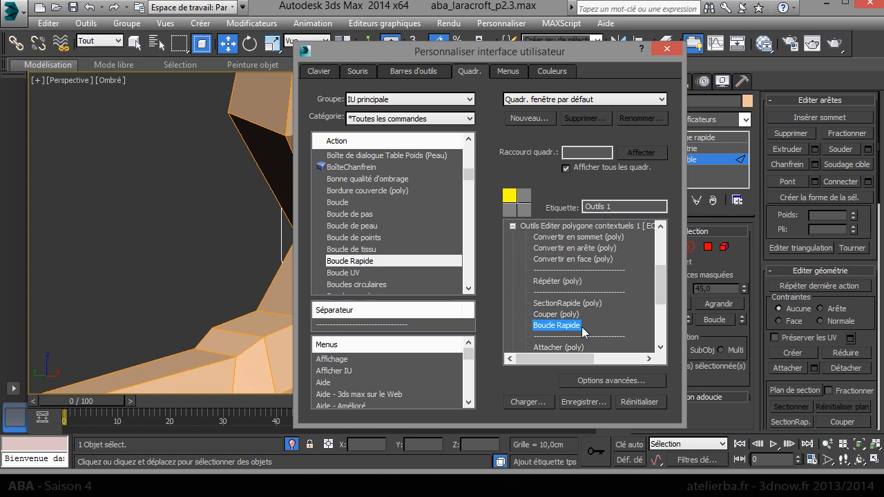
- Save the customized menus as MaxStartUI_bouclerapide.mnux and close the interface customization
click(581, 402)
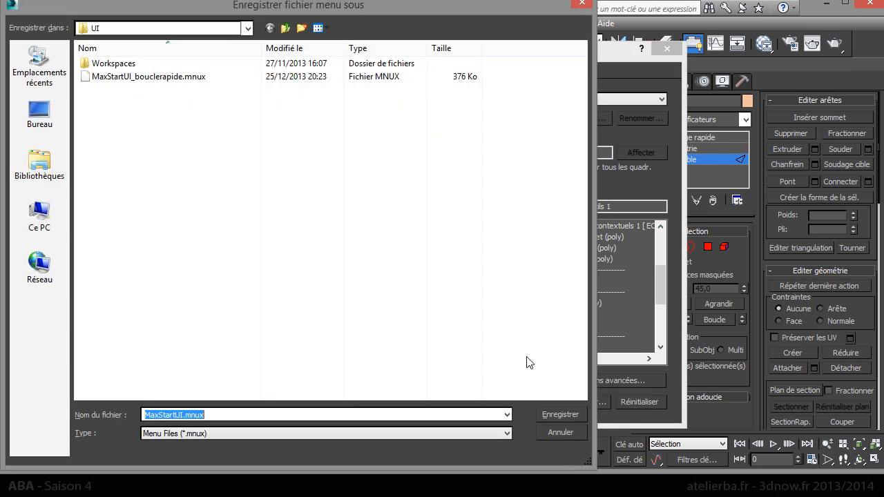
double_click(178, 76)
click(580, 259)
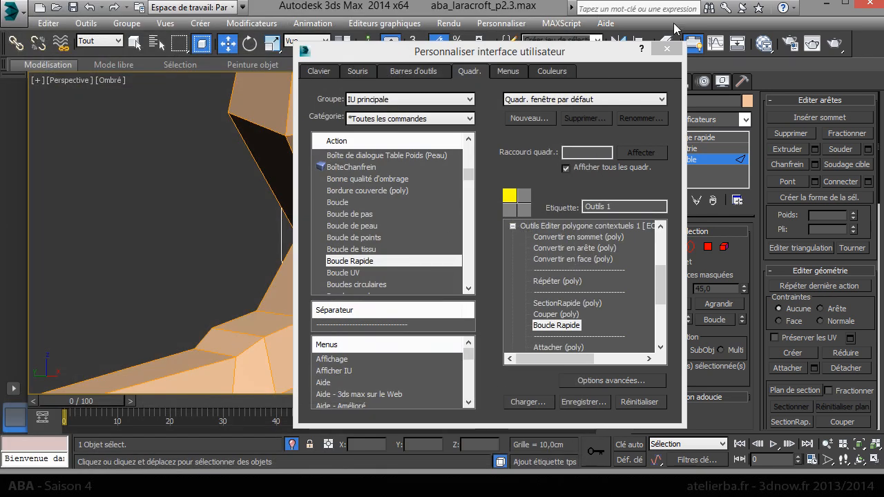
click(667, 49)
- Insert an edge loop around the middle of the neck with Boucle Rapide and convert the selection to its vertices
right_click(235, 232)
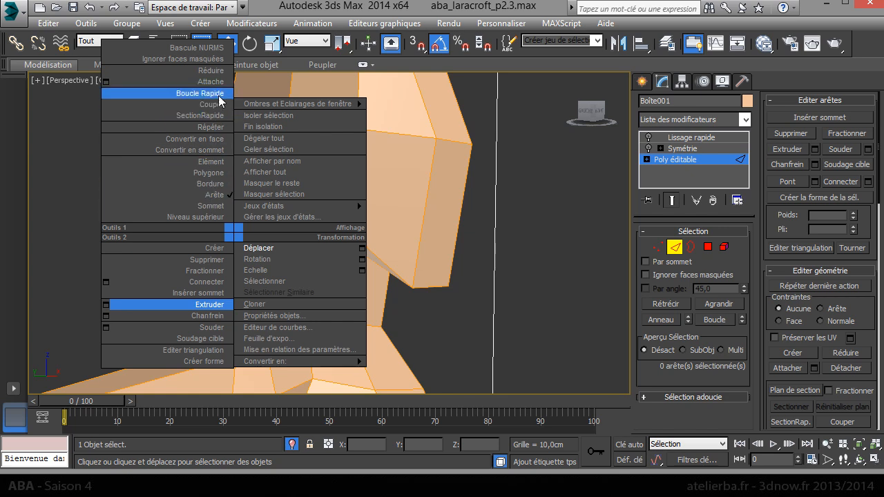
click(203, 93)
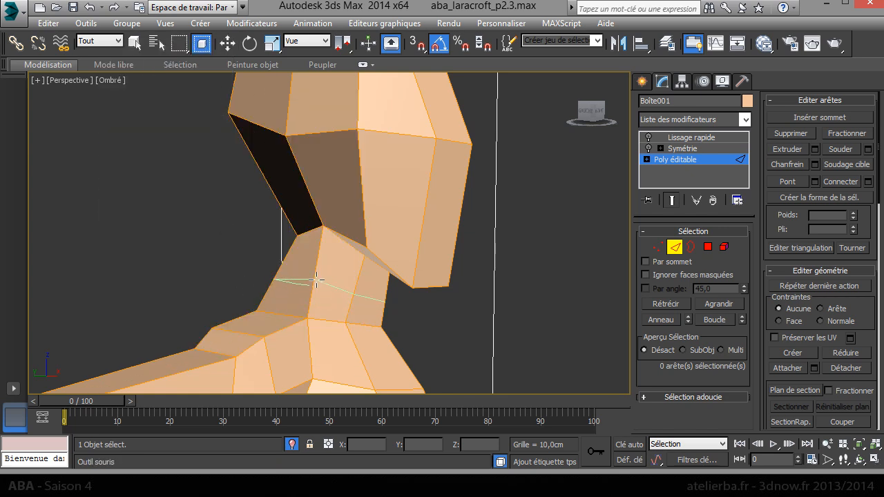
click(328, 280)
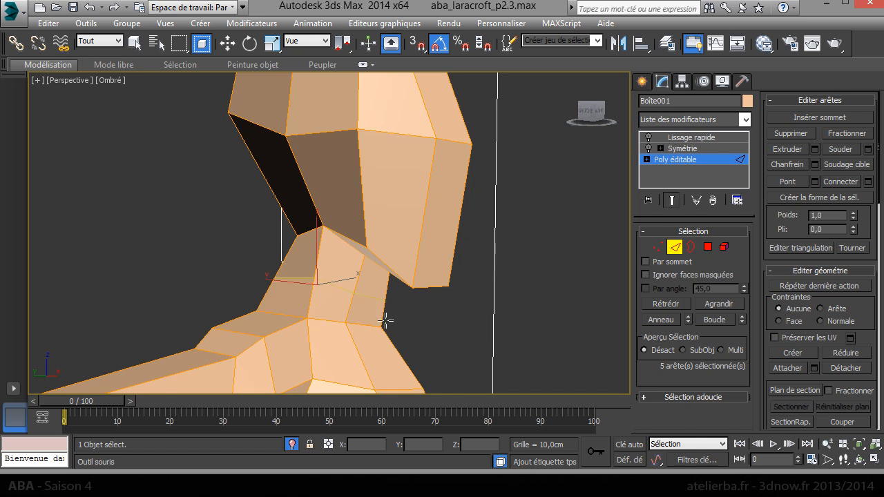
key(w)
ctrl+click(657, 246)
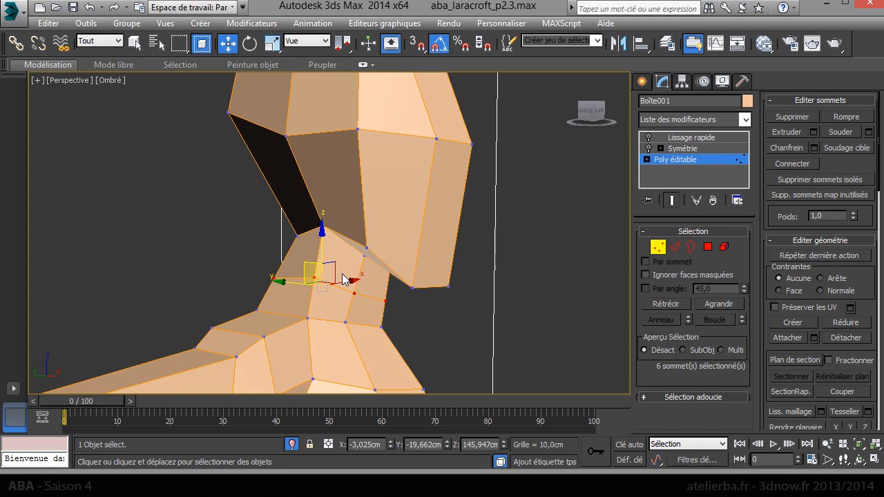
- Delete the two polygons closing off the face along the body's symmetry plane
key(f)
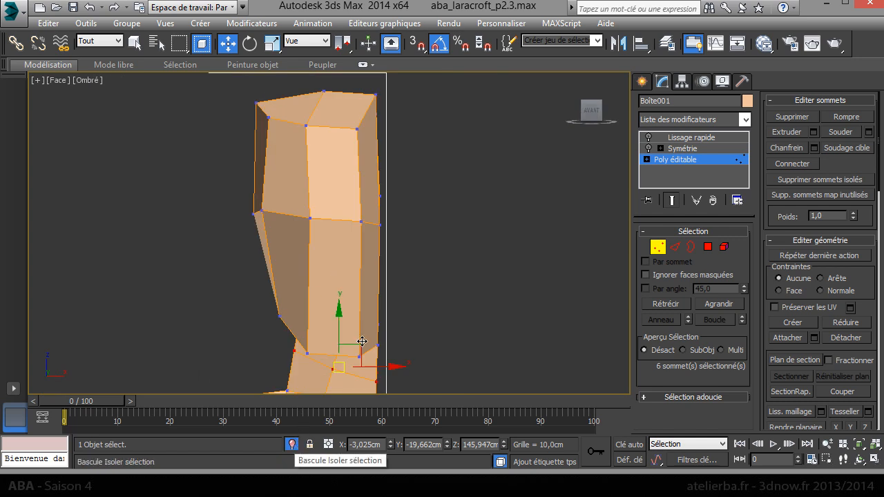
scroll(385, 261, down, 3)
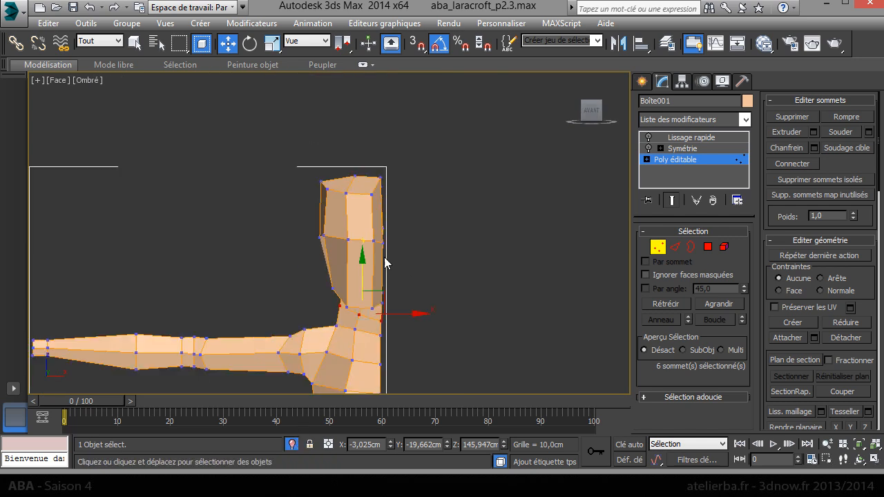
middle_drag(391, 217, 376, 112)
key(p)
alt+middle_drag(432, 165, 360, 276)
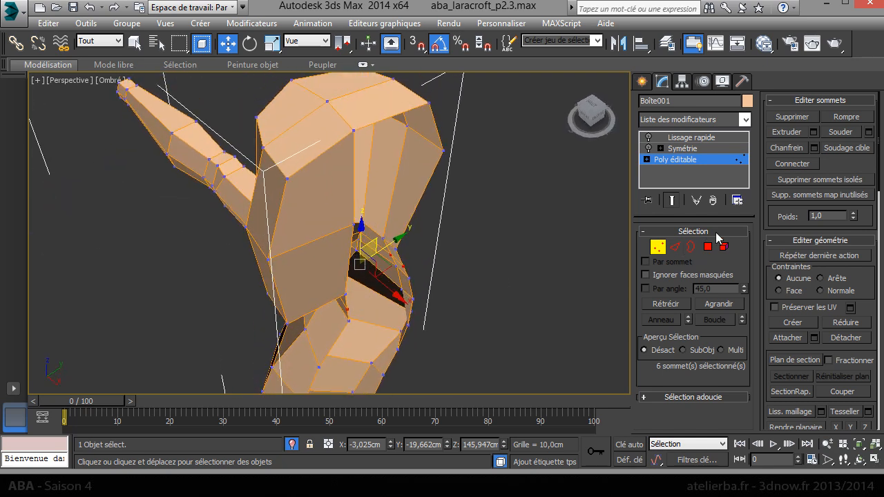
click(708, 247)
click(314, 228)
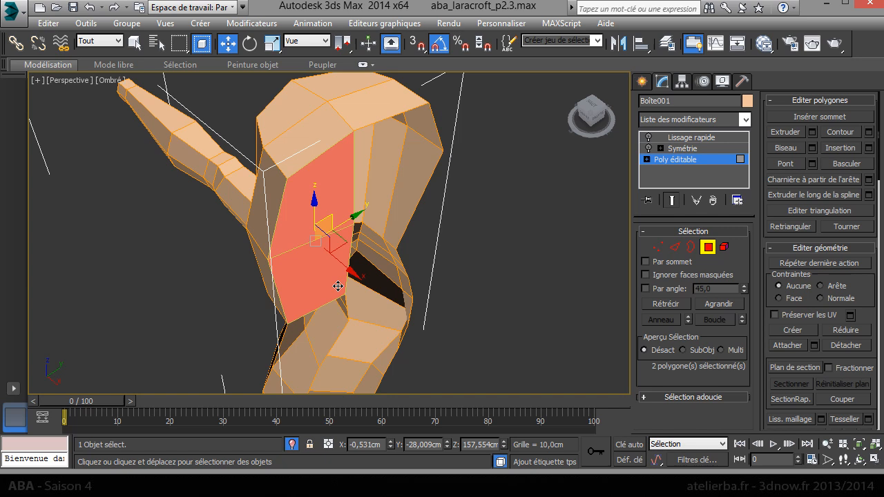
click(350, 277)
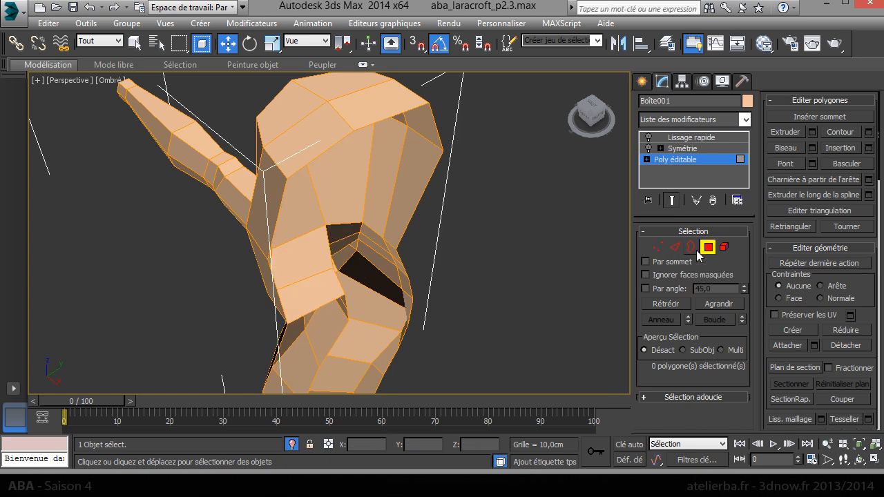
- Select the open border along the body's symmetry plane, make it planar in X, and reset its X position
click(708, 246)
click(404, 110)
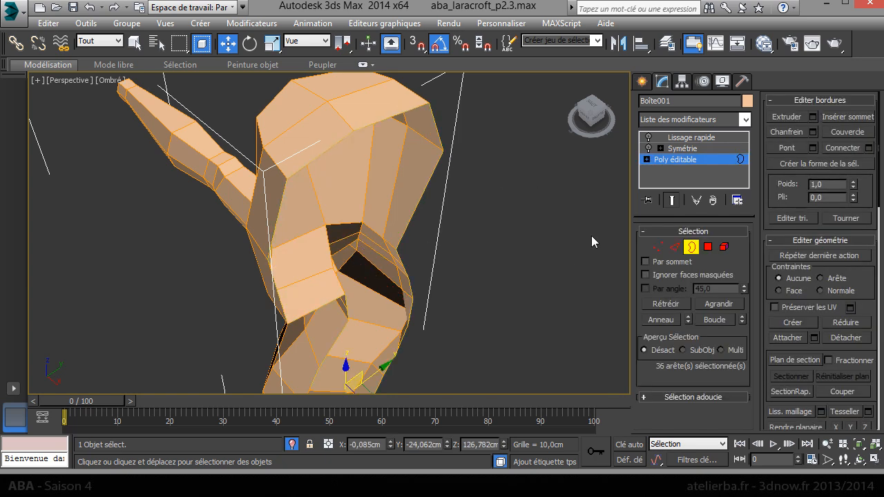
scroll(864, 276, down, 3)
middle_drag(503, 333, 483, 153)
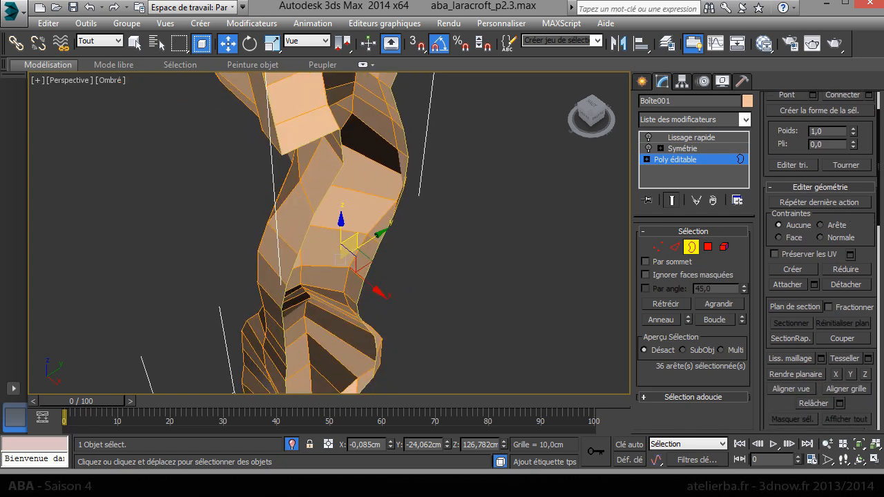
click(836, 376)
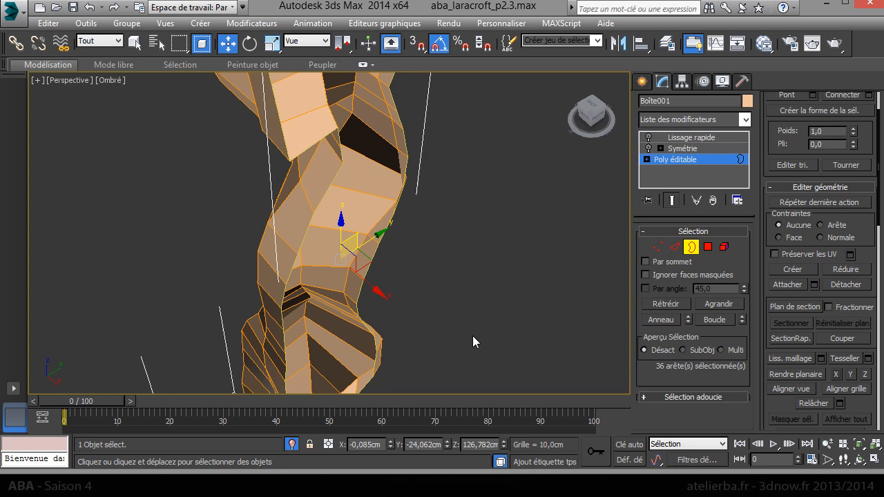
middle_drag(455, 299, 492, 404)
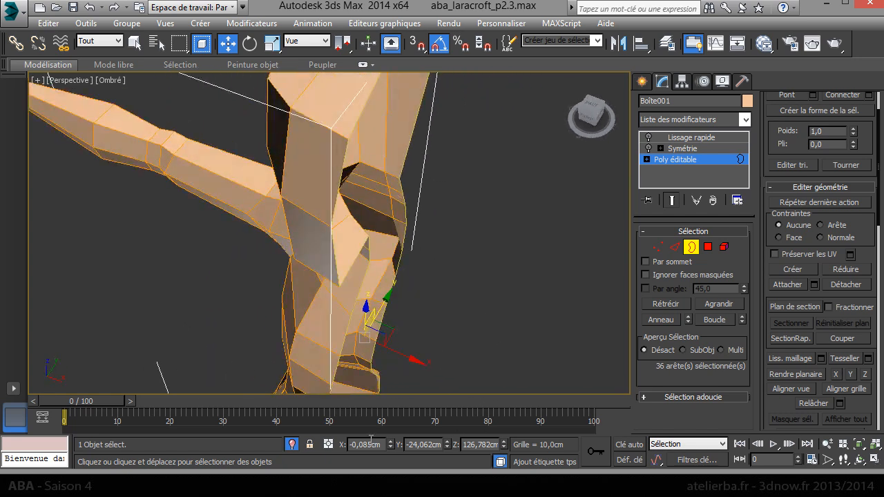
right_click(391, 446)
click(513, 267)
alt+middle_drag(513, 266, 580, 158)
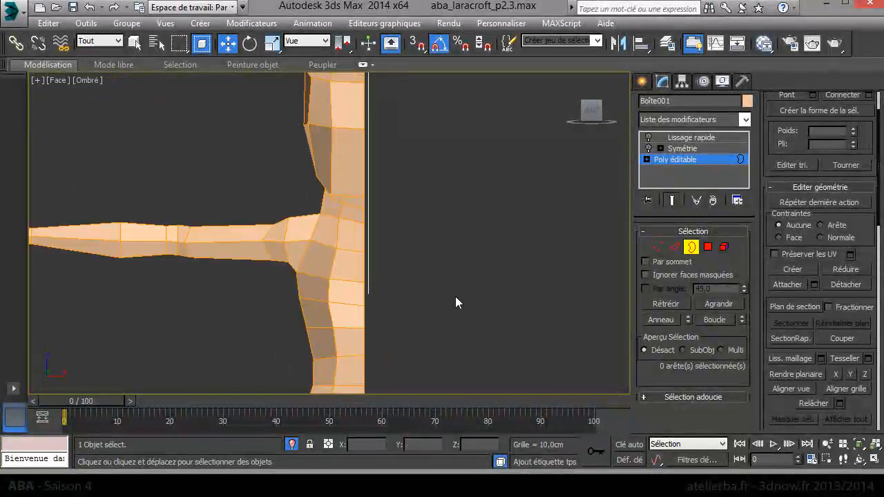
- Make the body see-through in the front view and end its isolation to bring back the character reference image
key(alt+x)
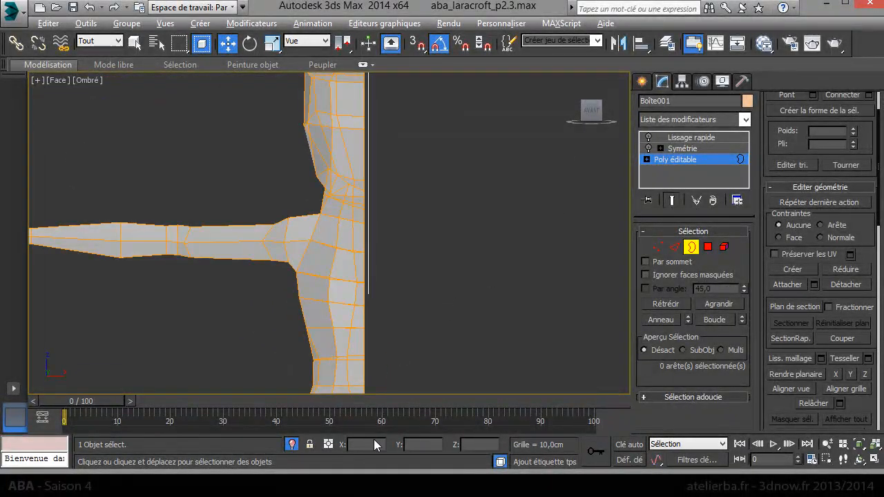
click(293, 444)
middle_drag(421, 249, 497, 294)
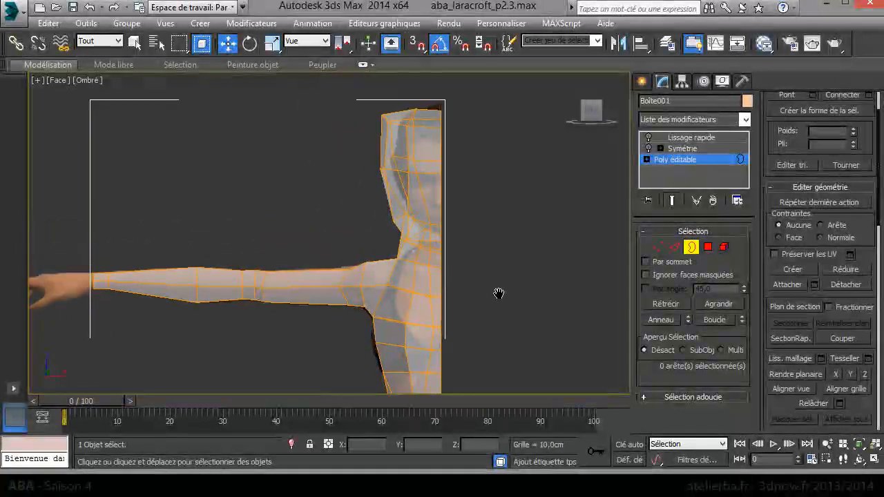
scroll(430, 237, down, 3)
scroll(425, 225, up, 6)
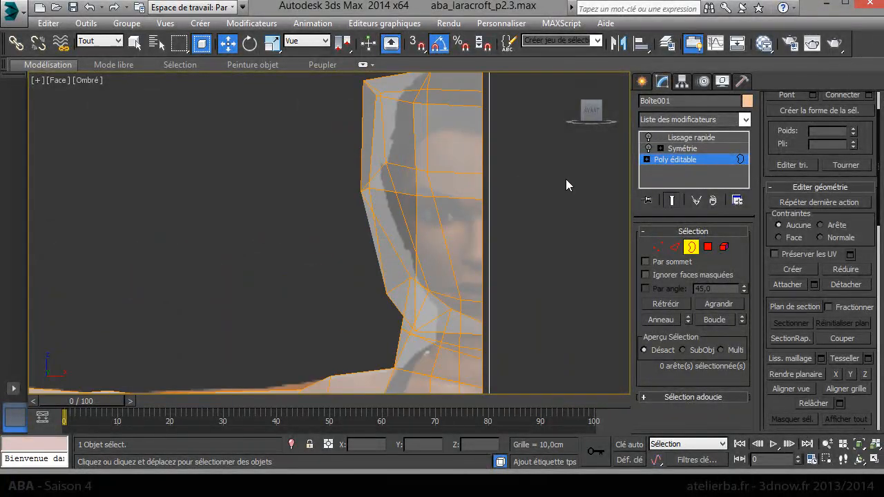
middle_drag(566, 181, 544, 227)
- Edit the body at vertex level and move the two front vertices of the neck loop down and toward the midline, at the base of the throat
click(658, 246)
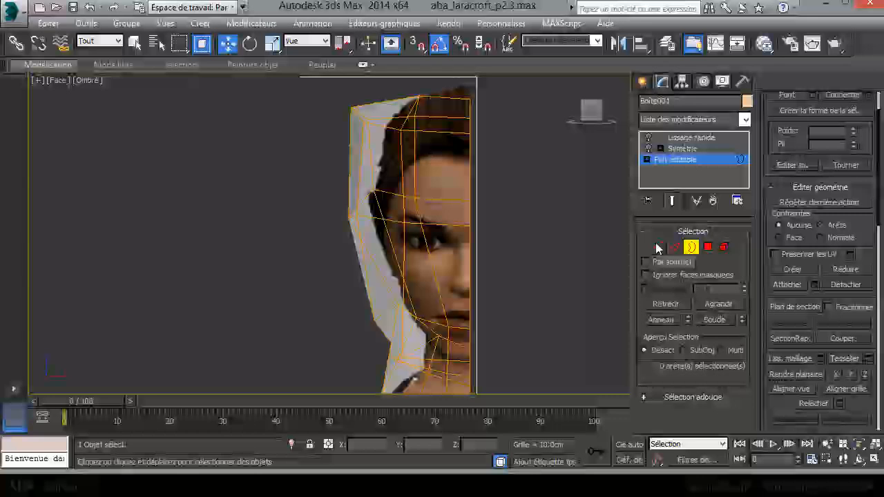
middle_drag(431, 188, 427, 225)
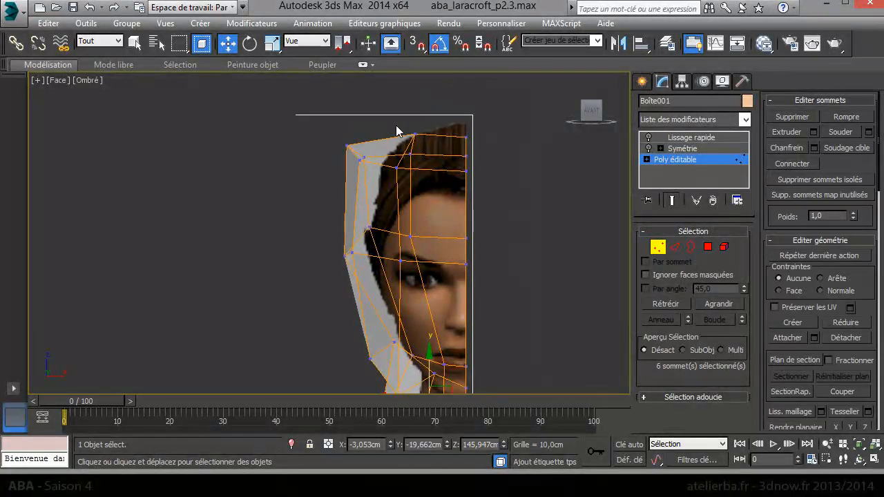
middle_drag(420, 270, 404, 194)
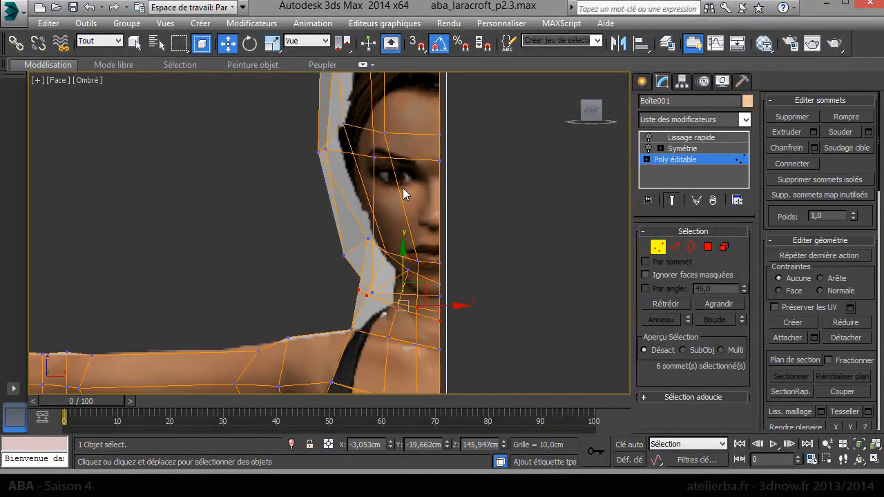
scroll(352, 305, up, 5)
middle_drag(394, 277, 321, 235)
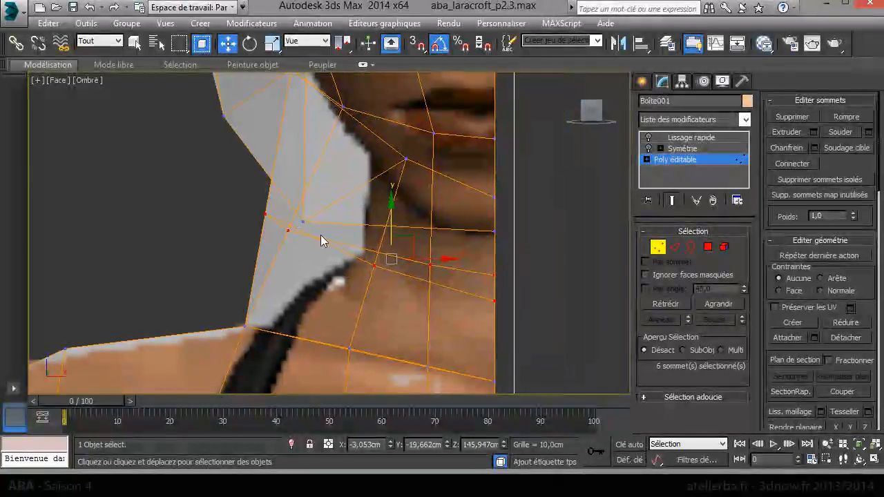
middle_drag(481, 304, 383, 290)
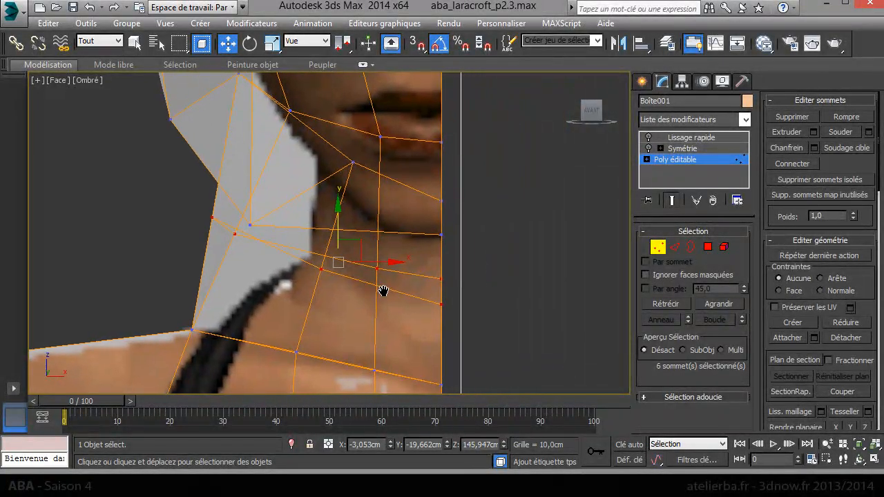
drag(361, 254, 360, 253)
drag(411, 269, 447, 279)
drag(413, 235, 413, 245)
click(324, 268)
drag(331, 257, 391, 283)
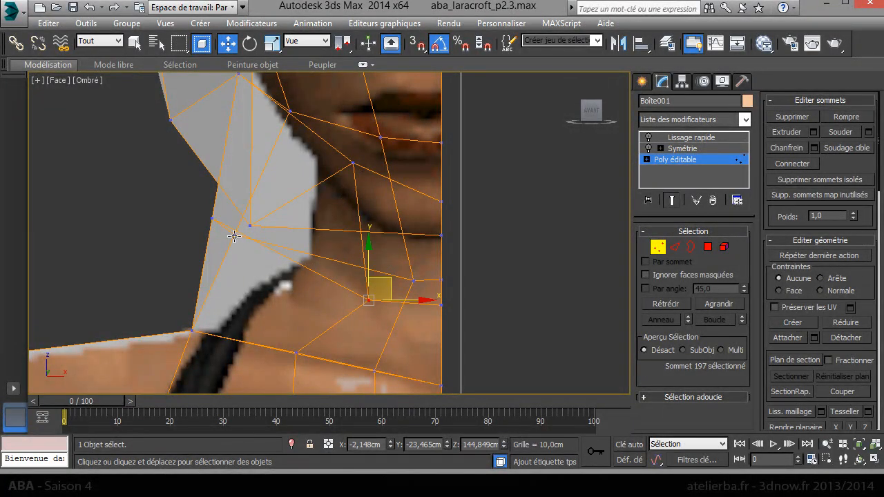
- Move the two side vertices of the neck loop inward onto the reference's neck outline, where it meets the shoulder strap
click(234, 236)
drag(256, 227, 317, 261)
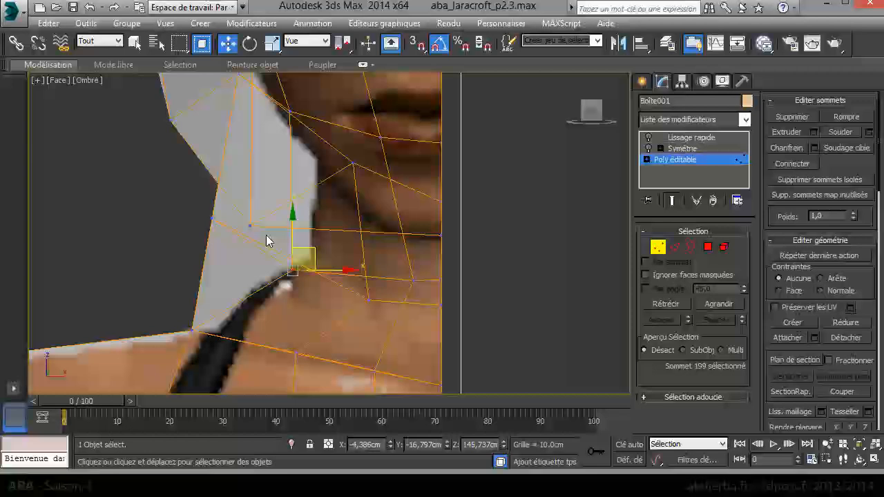
click(213, 220)
drag(234, 206, 327, 267)
middle_drag(271, 232, 268, 308)
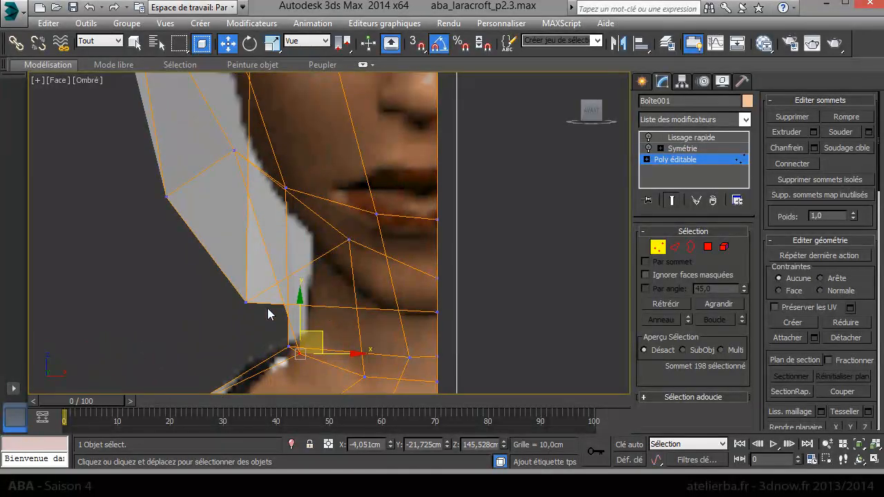
scroll(267, 308, down, 2)
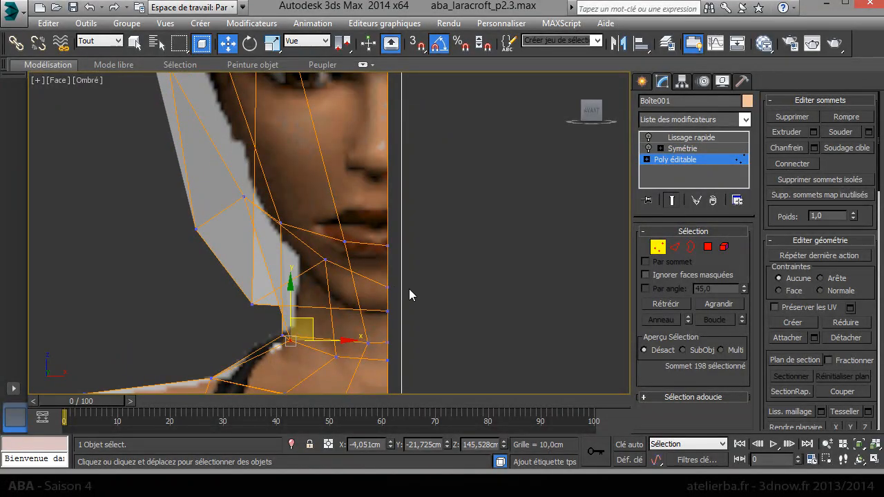
- Raise the midline chin vertex slightly and move the jaw's lower outer vertex inward onto the reference's neck outline
drag(389, 286, 389, 266)
click(389, 310)
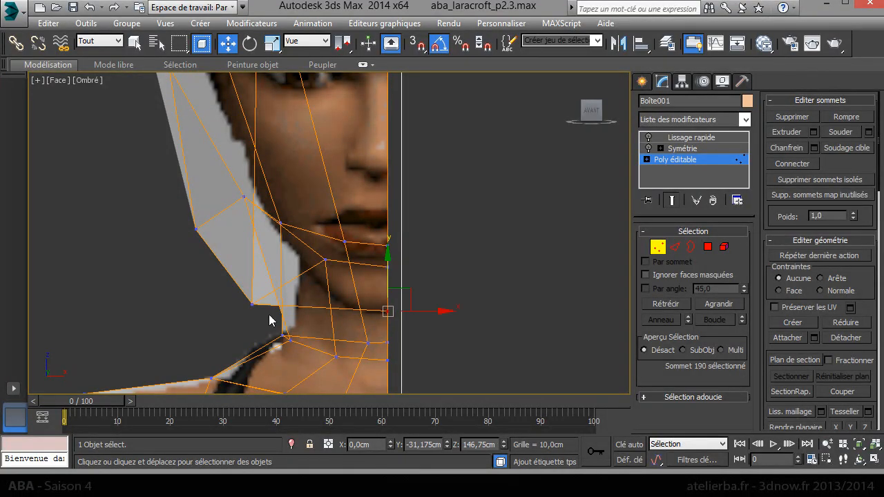
click(252, 304)
drag(271, 283, 315, 273)
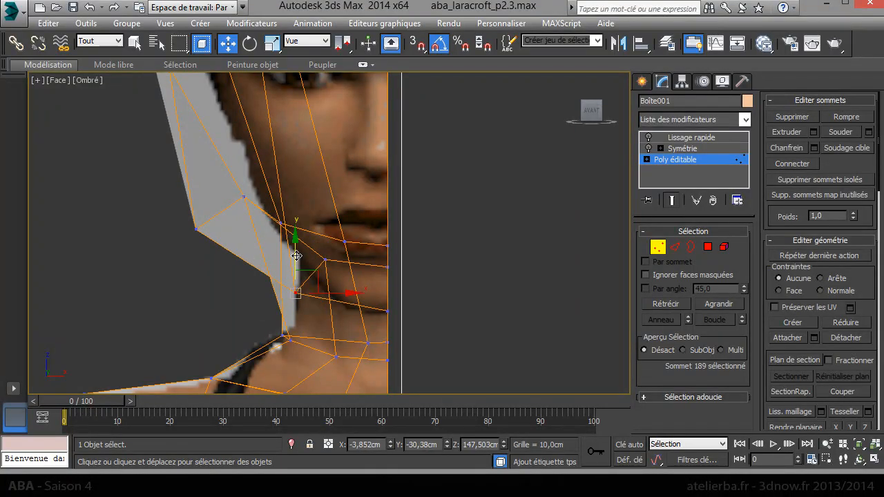
- Identify the rear jaw vertex in perspective, move it inward to the reference jaw in the front view, and shift the under-jaw vertex toward the chin
key(p)
scroll(302, 271, down, 8)
scroll(299, 270, up, 5)
alt+middle_drag(299, 275, 291, 293)
click(290, 294)
key(f)
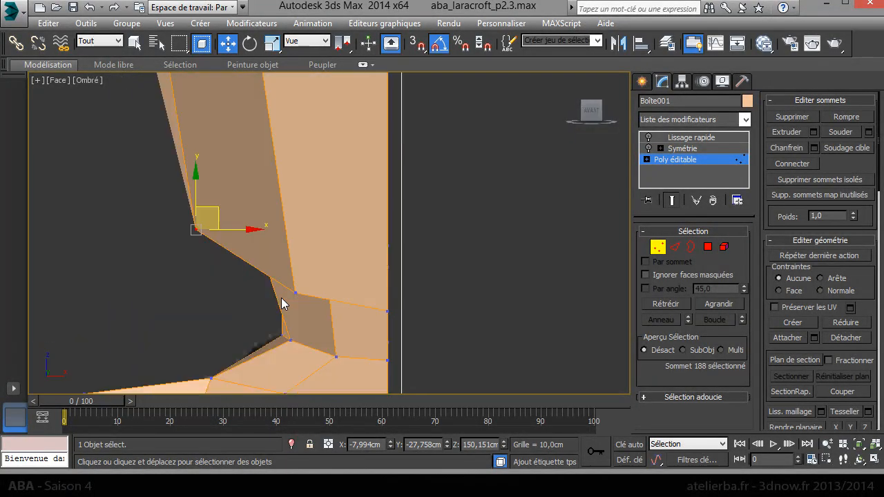
key(alt+x)
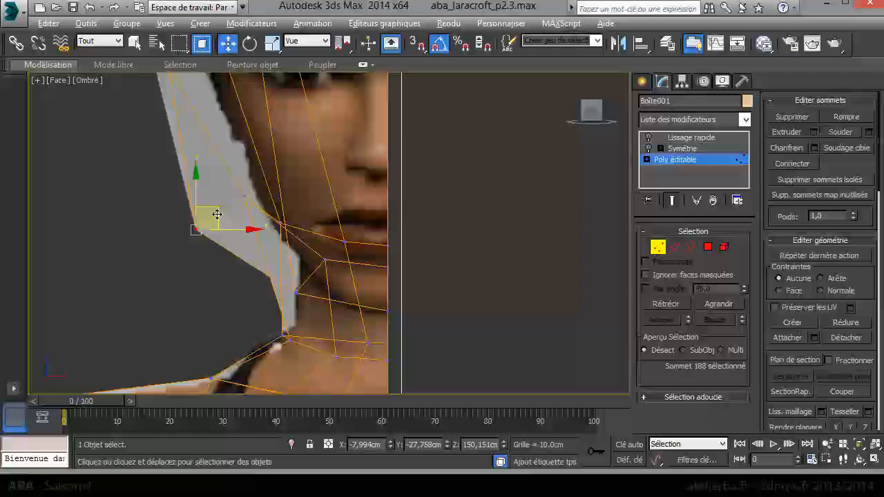
drag(228, 219, 288, 233)
click(295, 294)
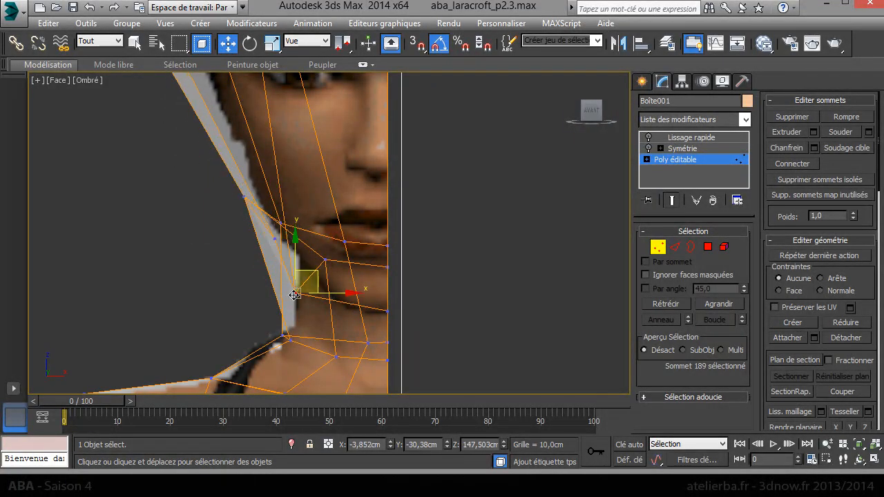
drag(316, 284, 355, 299)
- Select the five vertices of the vertical row between the head's side and midline, and scale them closer together in X
scroll(324, 371, down, 2)
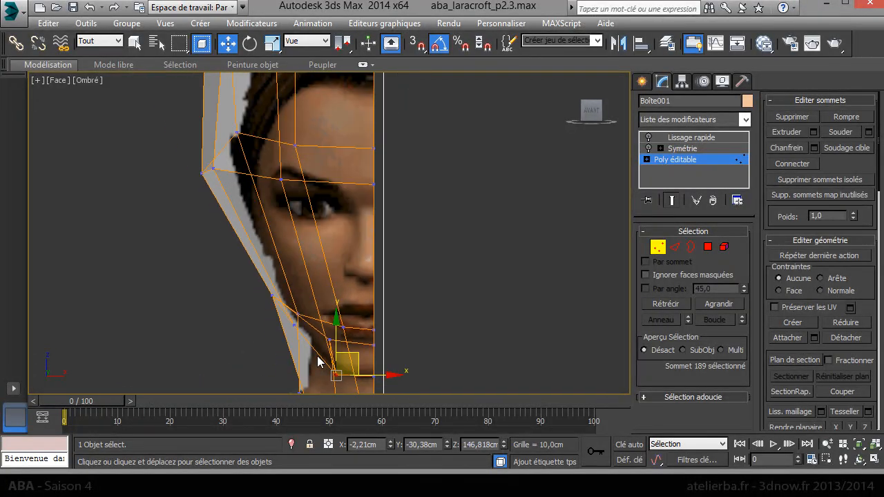
middle_drag(315, 302, 302, 351)
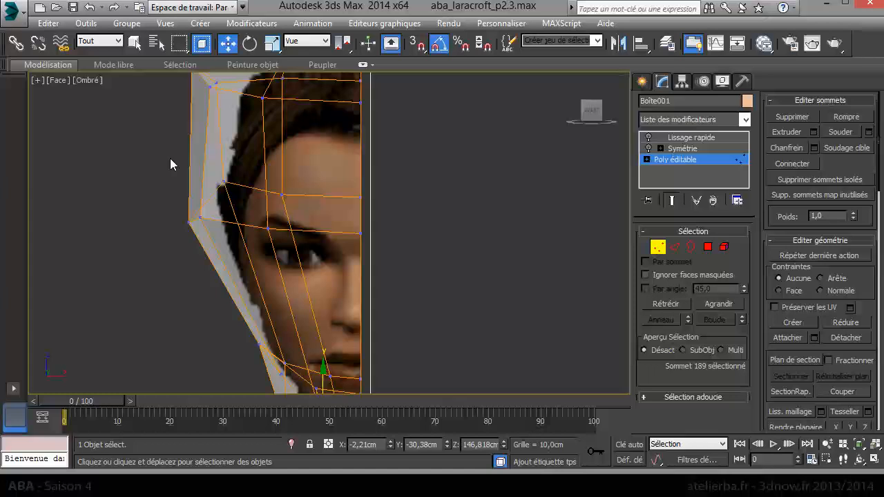
middle_drag(200, 165, 206, 227)
drag(267, 108, 331, 314)
right_click(303, 248)
click(332, 286)
drag(339, 194, 204, 198)
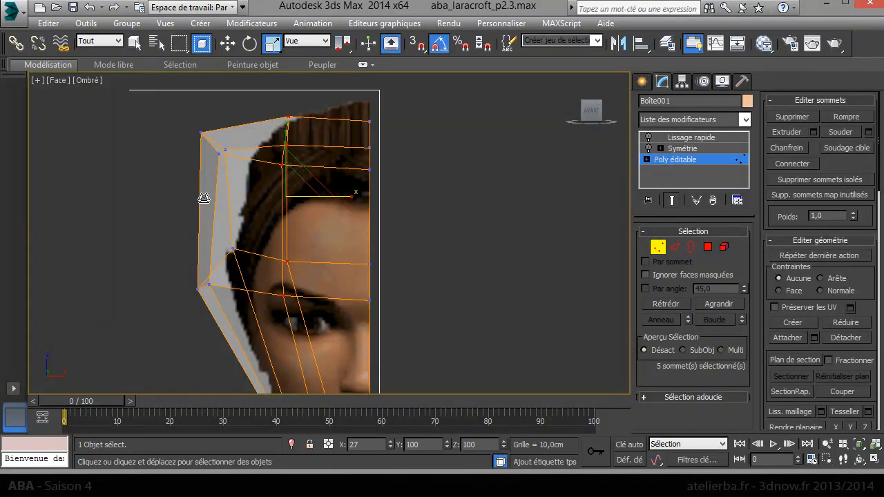
- Select the three top midline vertices of the head and move them up slightly toward the reference hairline
drag(399, 181, 399, 180)
right_click(375, 102)
click(404, 115)
drag(371, 98, 342, 105)
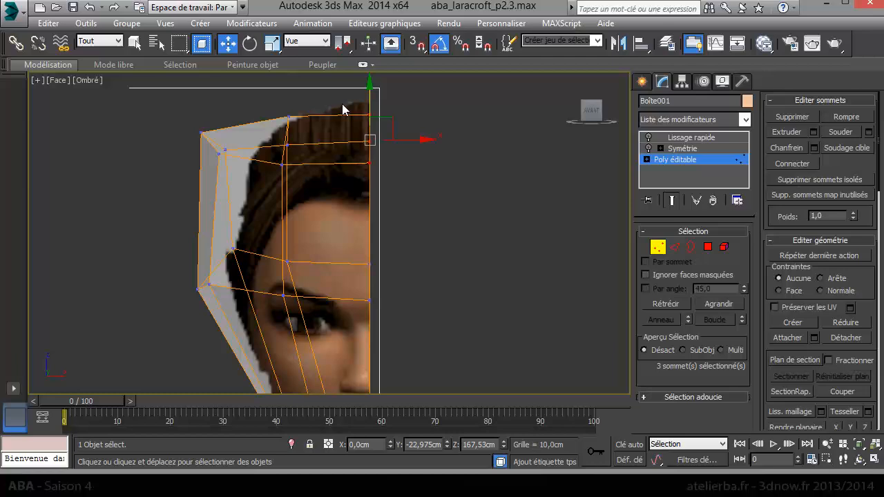
- Move the five-vertex row beside the midline closer to the symmetry plane and straighten it in X with Scale
drag(317, 296, 318, 298)
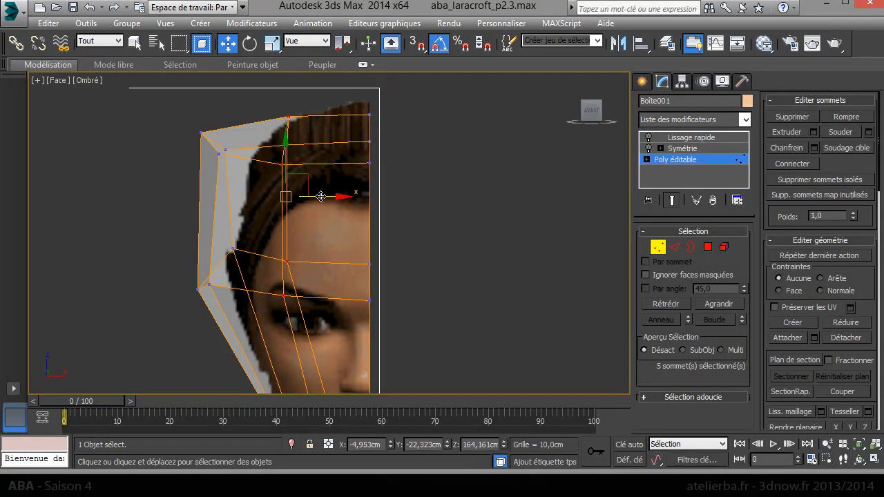
drag(322, 201, 83, 201)
right_click(342, 201)
click(373, 236)
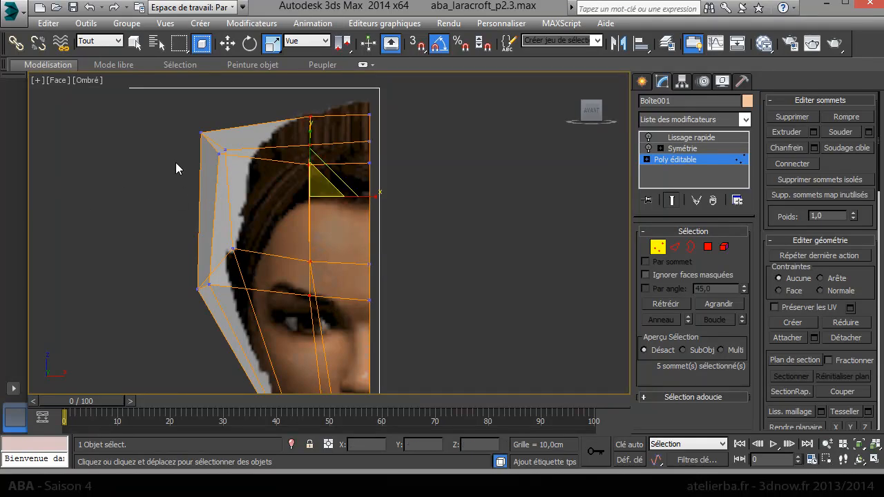
- Scale the three upper side vertices of the head tightly together and move them inward onto the reference's hair outline
drag(172, 116, 242, 178)
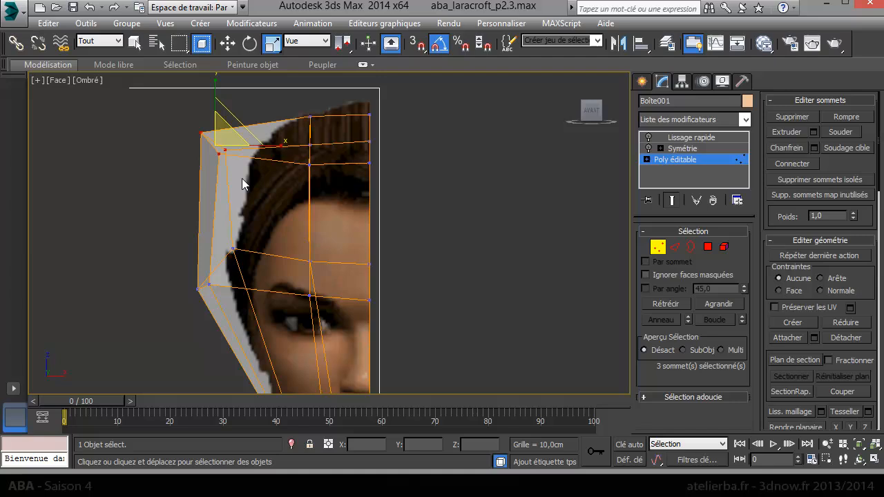
drag(213, 128, 221, 317)
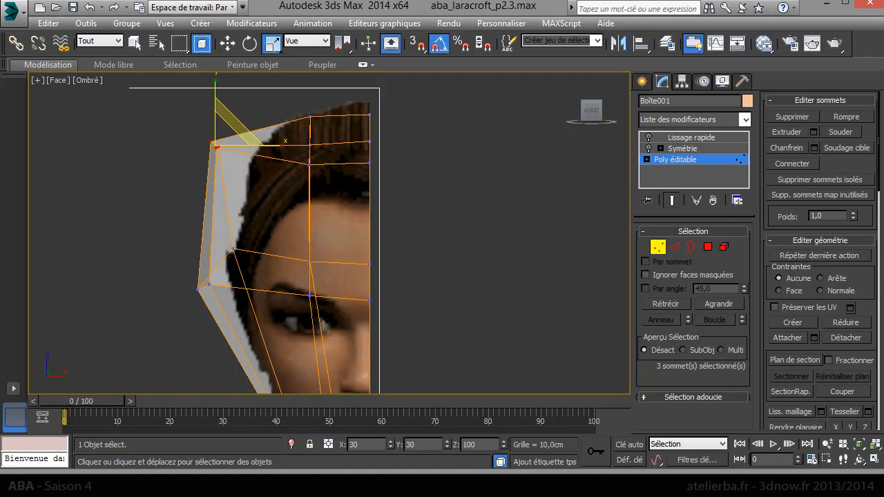
drag(233, 112, 46, 388)
right_click(203, 146)
click(240, 159)
drag(240, 159, 297, 153)
- Scale the three side vertices at temple height closer together and move them inward to the reference head outline
drag(241, 301, 170, 218)
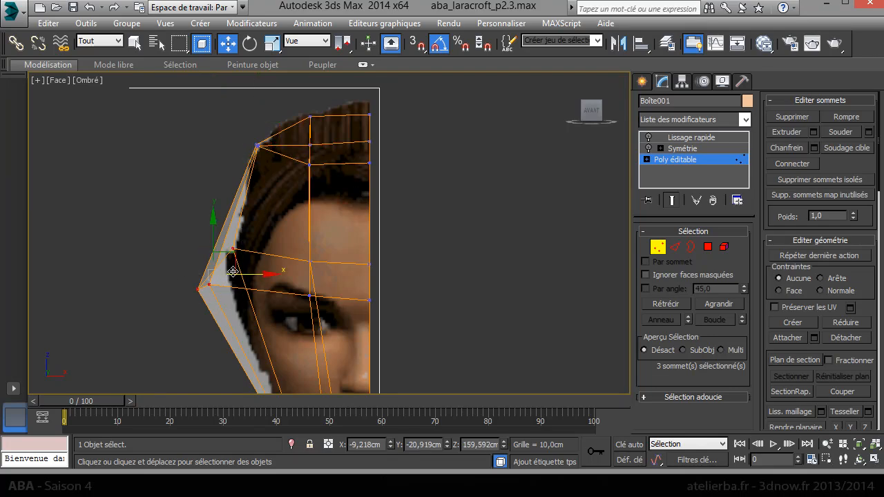
right_click(209, 247)
click(238, 279)
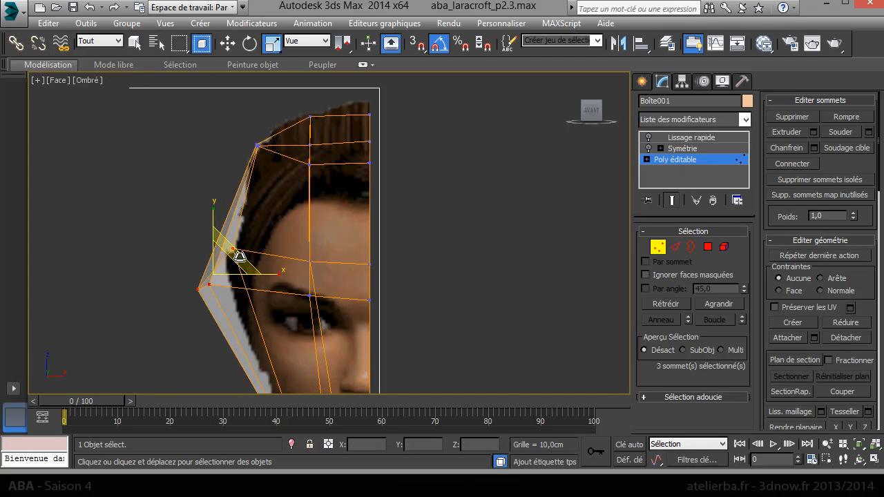
drag(237, 253, 237, 302)
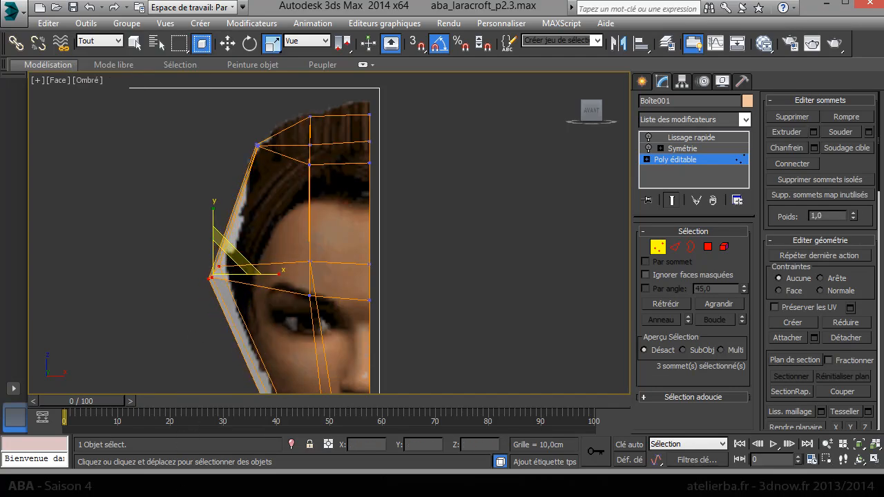
right_click(194, 314)
click(216, 327)
drag(240, 261, 258, 263)
- Move the front side vertex at the base of the neck slightly outward to match the shoulder strap
middle_drag(280, 322, 236, 122)
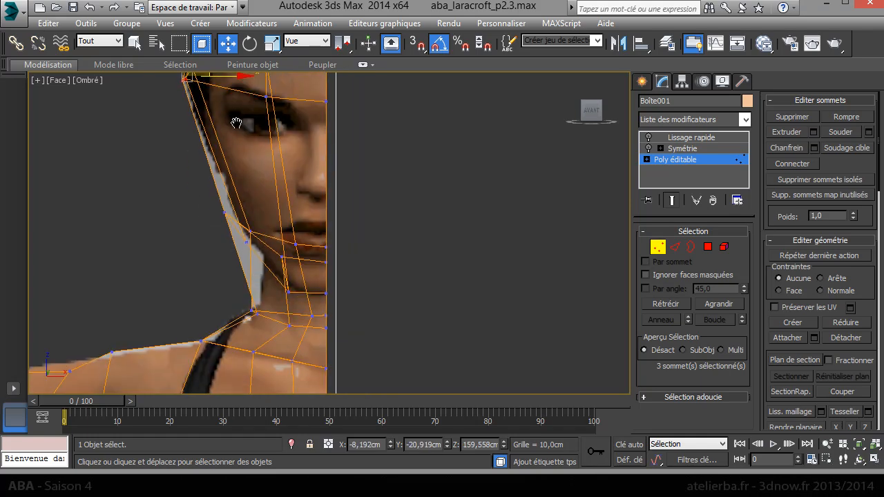
scroll(265, 304, up, 6)
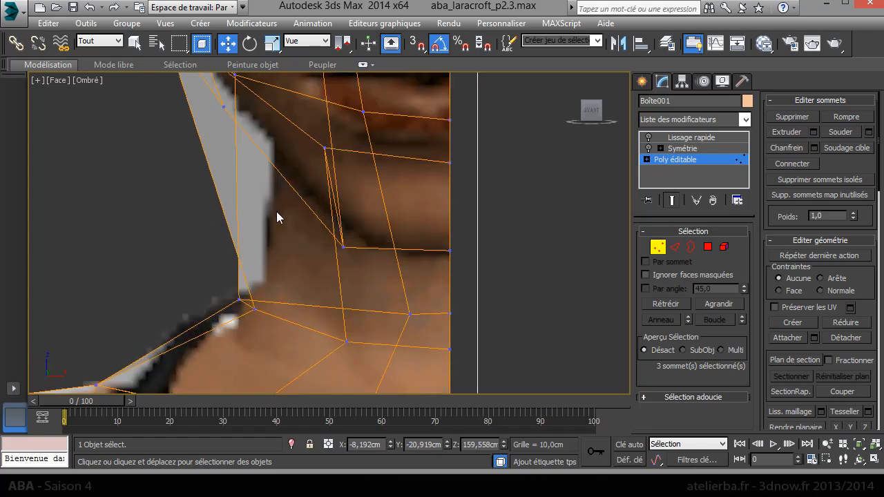
click(253, 310)
mouse_move(274, 290)
mouse_down()
mouse_move(255, 265)
mouse_move(226, 266)
mouse_move(261, 282)
mouse_up()
- Examine the shape of the neck and jaw from several angles in the perspective view
scroll(265, 267, down, 6)
key(p)
scroll(288, 250, down, 6)
alt+middle_drag(273, 252, 335, 212)
scroll(260, 247, up, 6)
alt+middle_drag(313, 259, 296, 251)
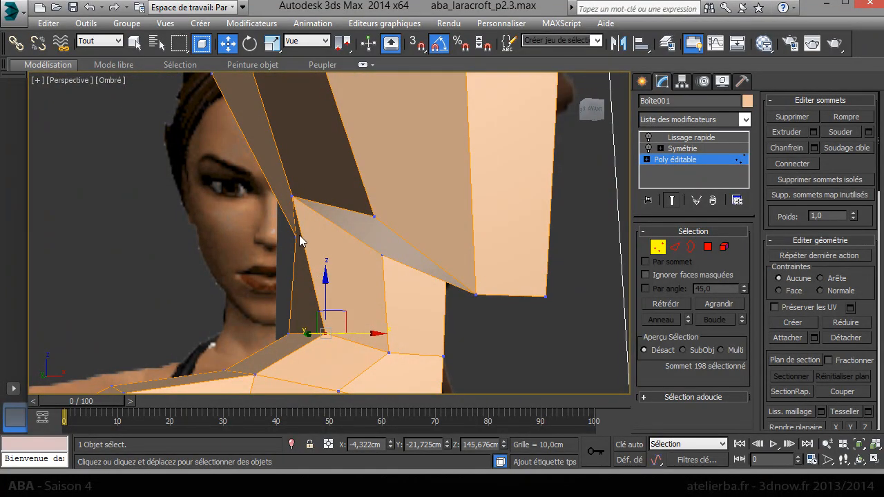
alt+middle_drag(316, 232, 383, 261)
right_click(382, 260)
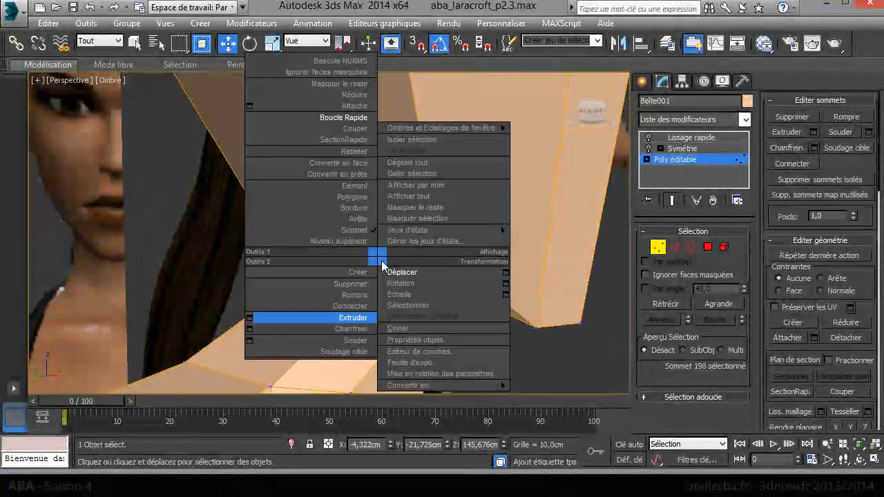
click(343, 118)
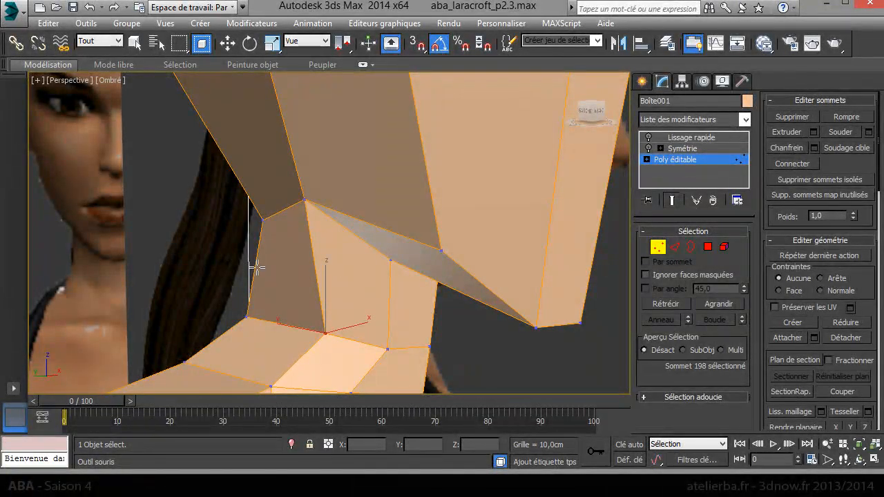
key(ctrl+z)
key(w)
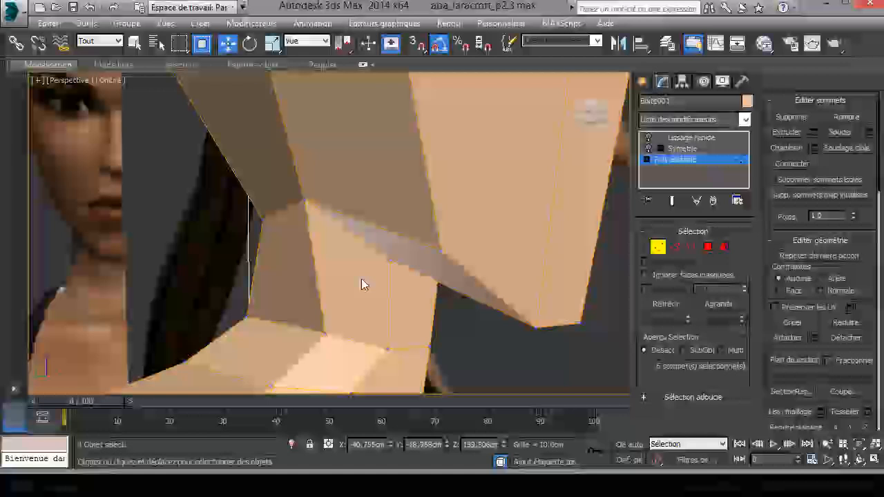
click(329, 276)
- Insert a horizontal edge loop around the neck between its base and the jaw with Boucle Rapide
alt+middle_drag(341, 270, 280, 255)
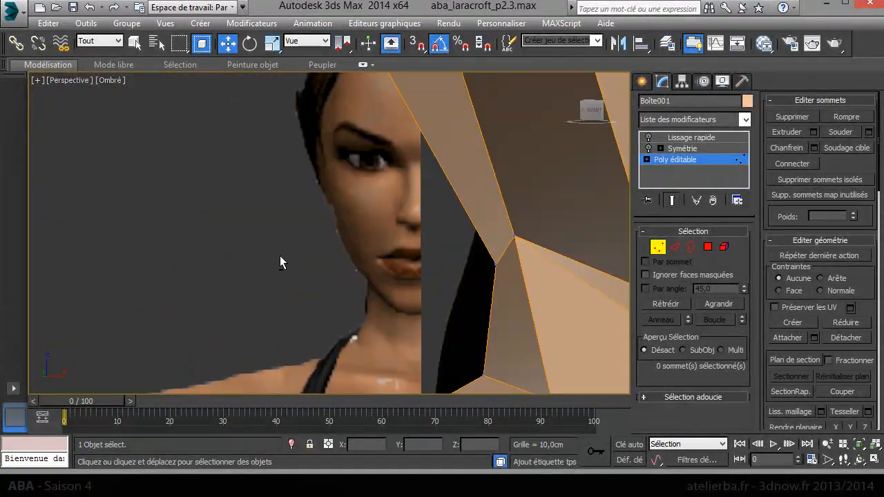
alt+middle_drag(623, 259, 470, 247)
right_click(470, 248)
click(445, 109)
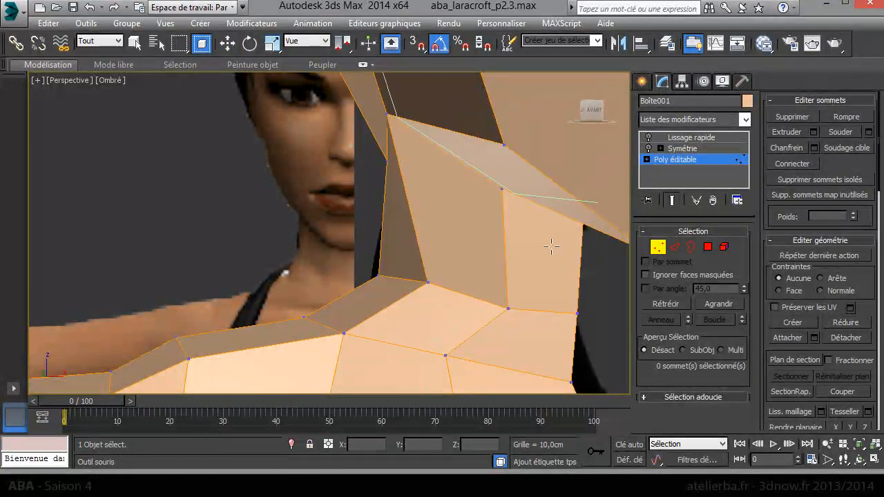
click(541, 254)
click(542, 266)
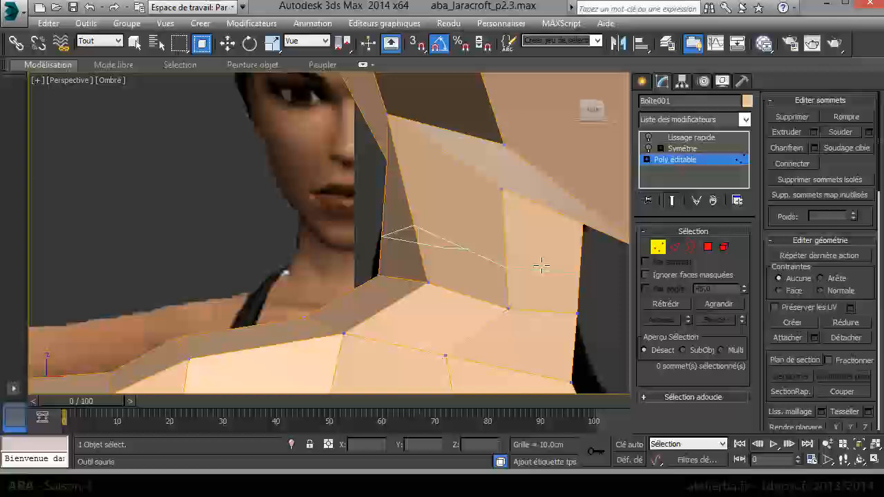
key(w)
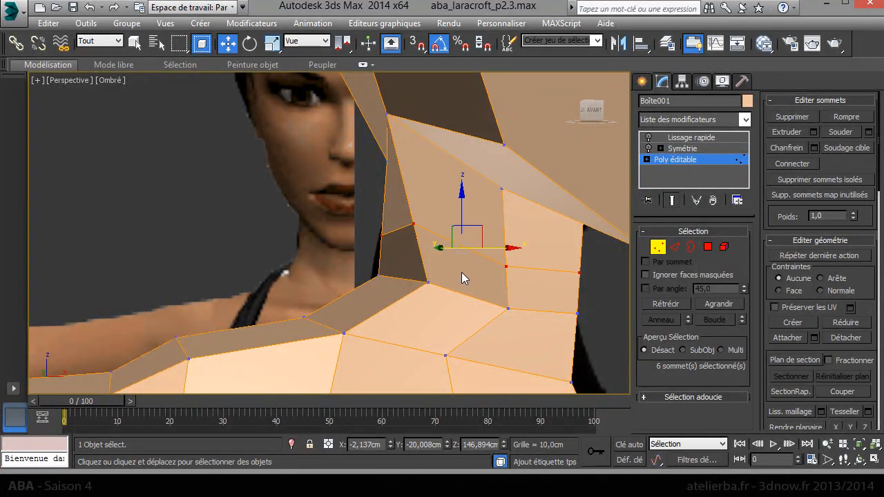
- Move the side vertices of the new neck loop inward to the reference neck outline in the front view
key(f)
middle_drag(257, 253, 284, 258)
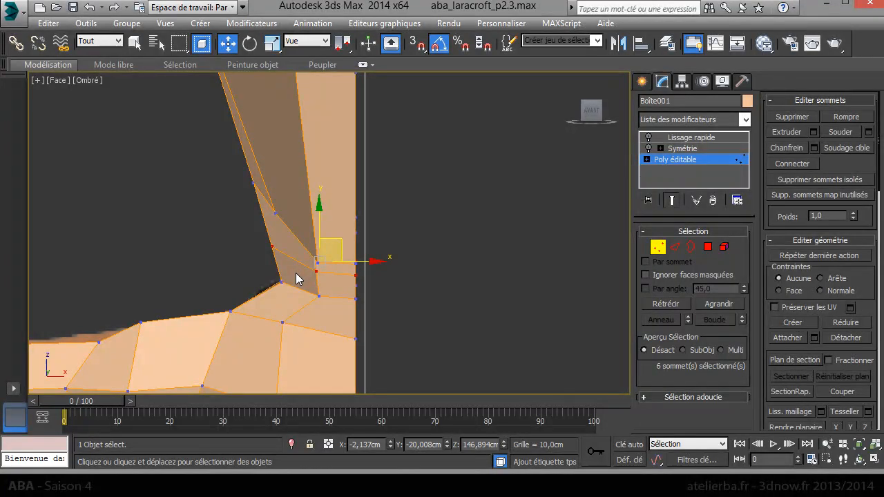
key(alt+x)
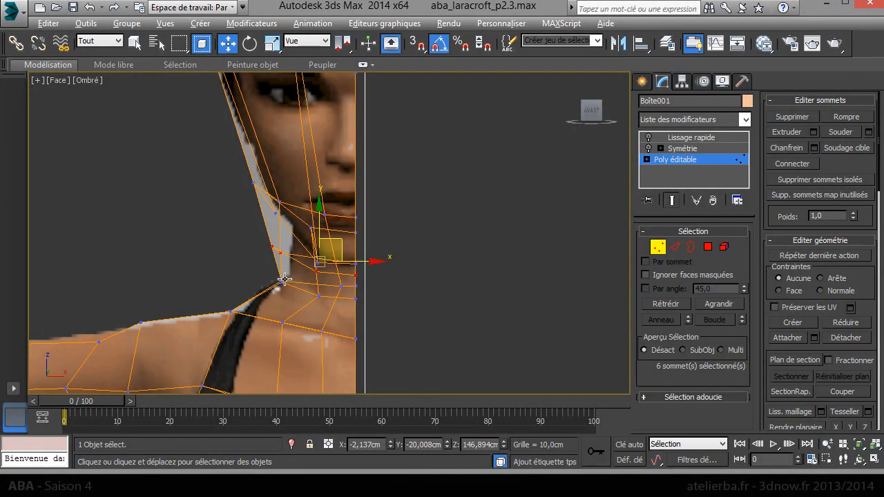
scroll(277, 253, up, 5)
drag(239, 229, 351, 213)
middle_drag(312, 271, 255, 263)
- Raise the two front vertices of the new neck loop, on the throat and at the centre line, in the front view
click(314, 299)
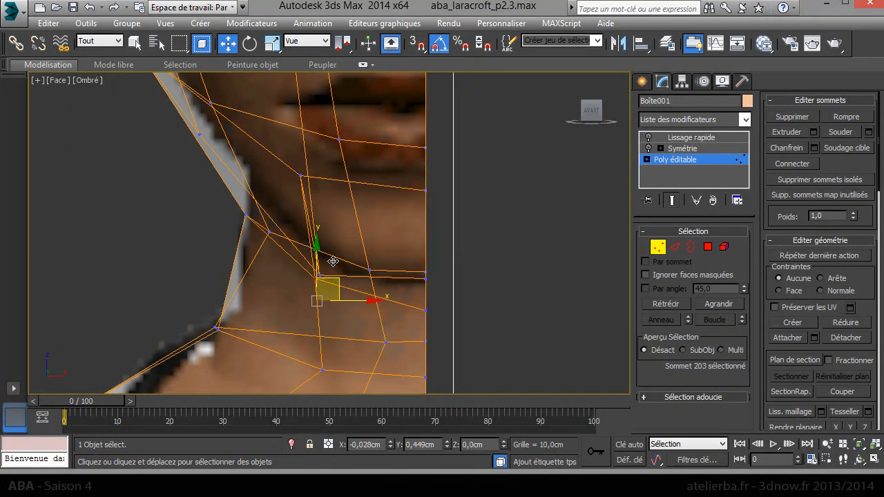
drag(334, 283, 333, 261)
click(426, 310)
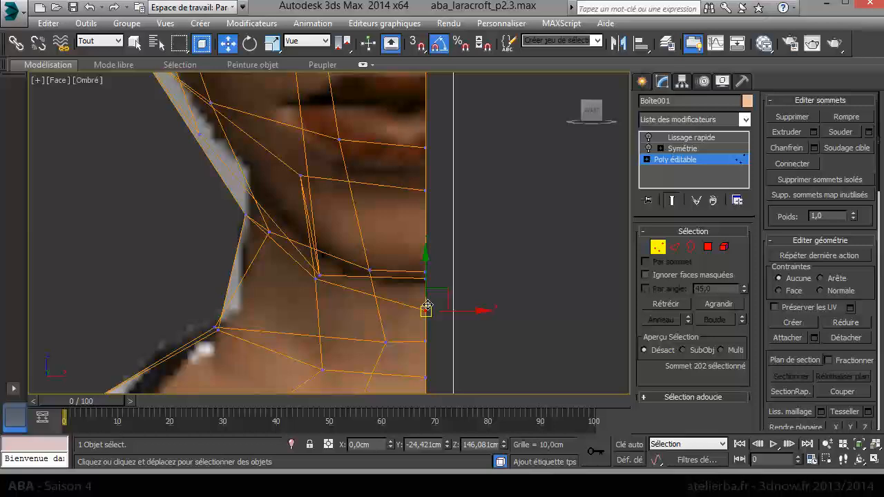
drag(427, 281, 428, 256)
- Shift the side neck vertices at the base, the middle loop and the jaw back toward the nape in the perspective view
key(p)
alt+middle_drag(373, 256, 423, 266)
click(415, 240)
drag(384, 230, 408, 231)
alt+middle_drag(407, 231, 410, 220)
click(385, 207)
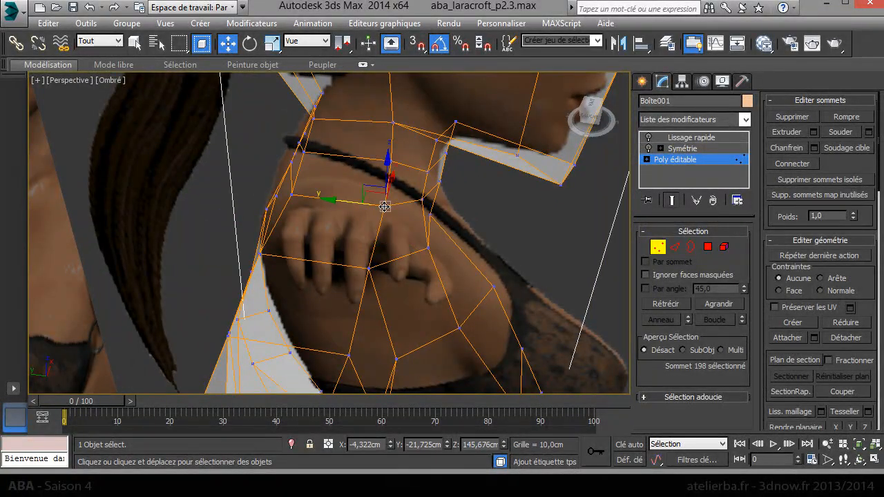
drag(353, 202, 324, 198)
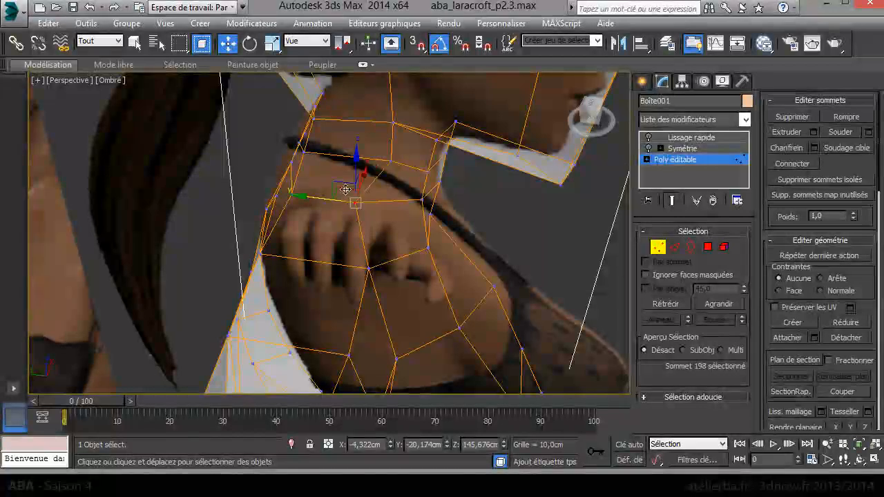
click(390, 160)
drag(356, 157, 328, 154)
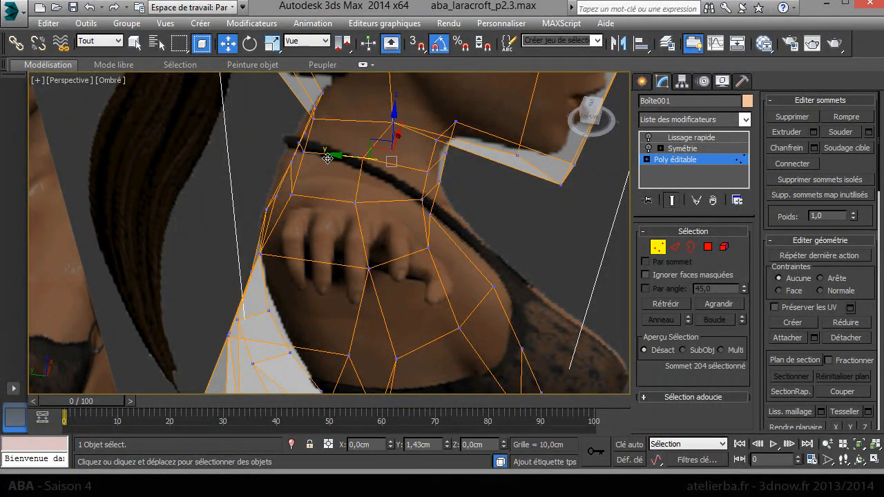
click(365, 123)
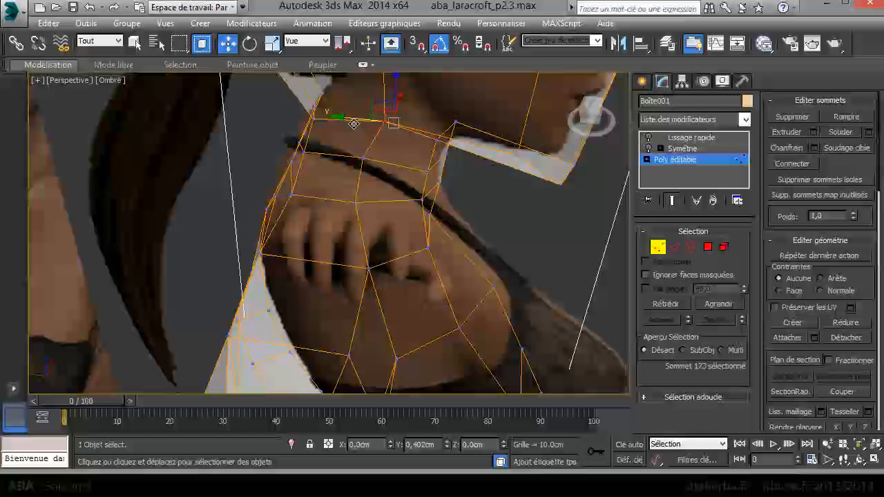
- Reposition the front vertices at the top of the forehead against the reference hair in the perspective view
alt+middle_drag(373, 126, 361, 204)
scroll(364, 222, down, 5)
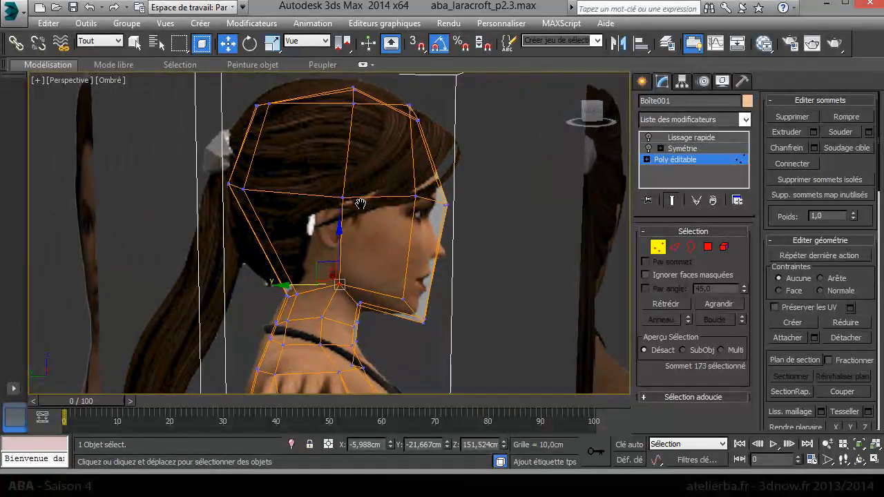
drag(414, 118, 400, 100)
click(409, 105)
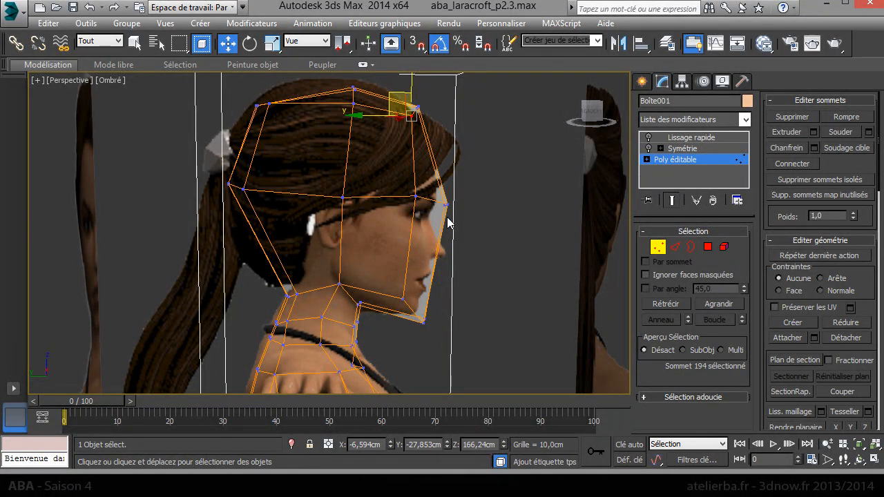
- Move the centre brow vertex back to the face profile and the temple vertex forward and down in the left view
key(l)
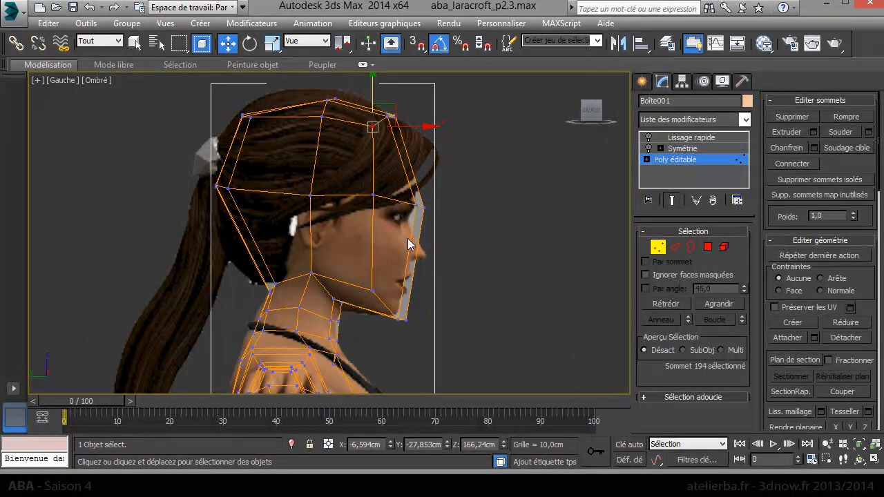
scroll(427, 209, up, 4)
drag(384, 221, 384, 220)
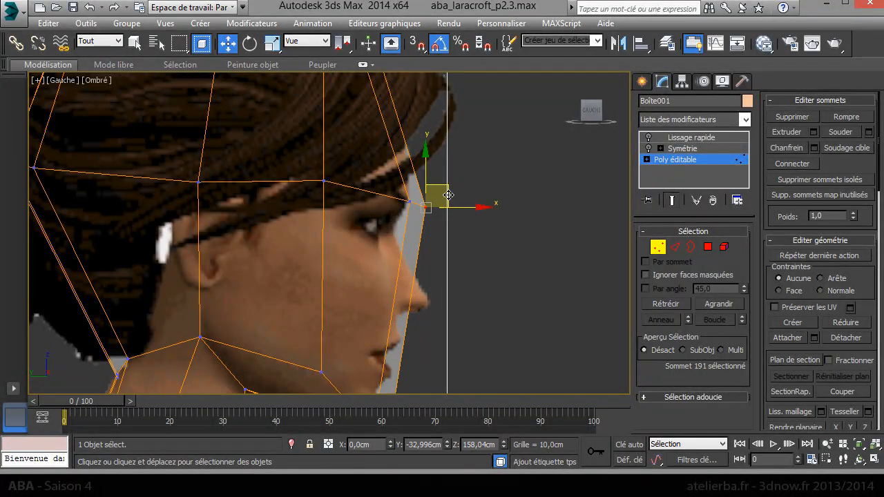
mouse_move(438, 187)
mouse_down()
mouse_move(406, 198)
mouse_move(425, 179)
mouse_up()
click(325, 181)
drag(343, 163, 354, 184)
- Move the two front chin vertices back and up to the reference chin profile
middle_drag(356, 195, 350, 118)
drag(404, 369, 344, 347)
drag(400, 349, 387, 338)
scroll(395, 297, down, 2)
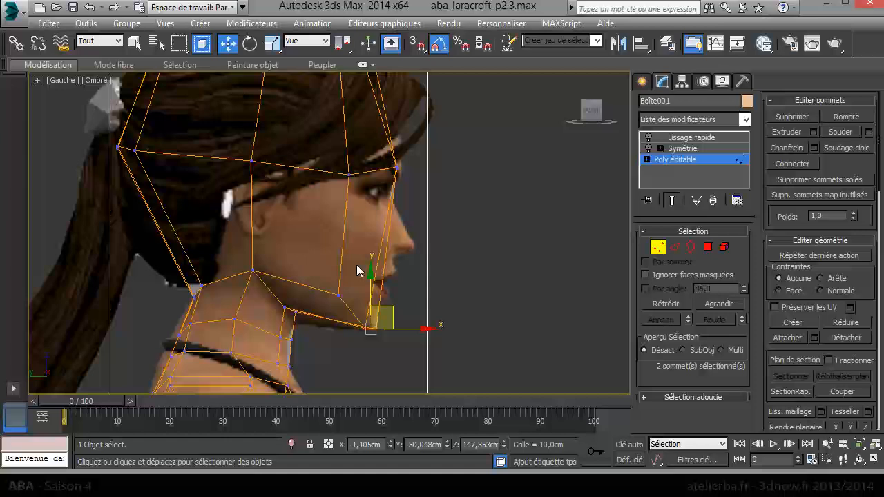
middle_drag(361, 271, 393, 323)
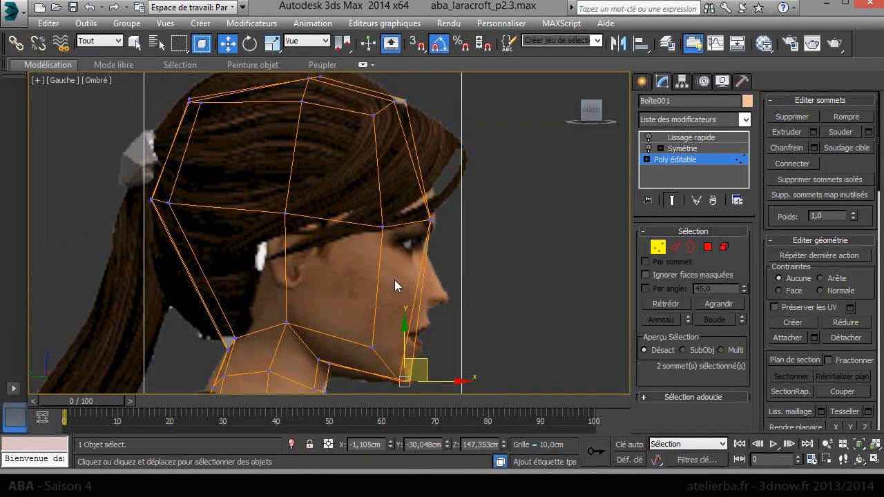
- Insert a horizontal edge loop around the head at ear height and a vertical one through the cheek with Boucle Rapide
right_click(210, 260)
click(155, 134)
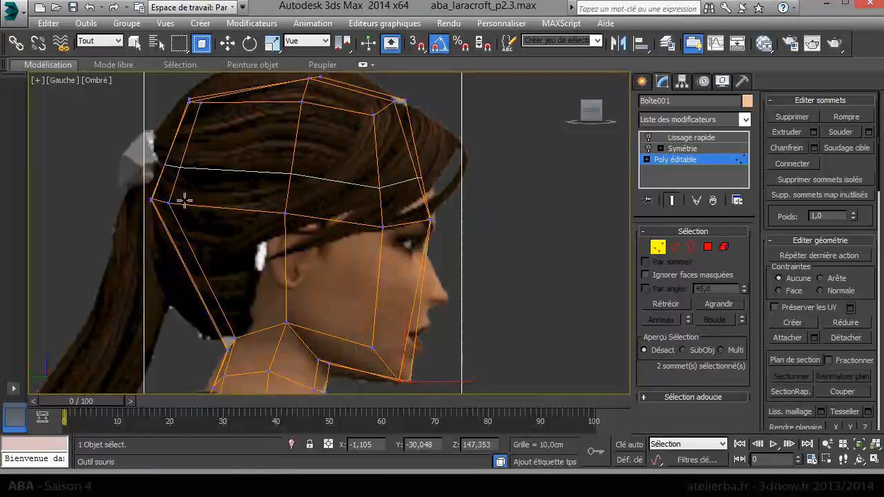
click(204, 274)
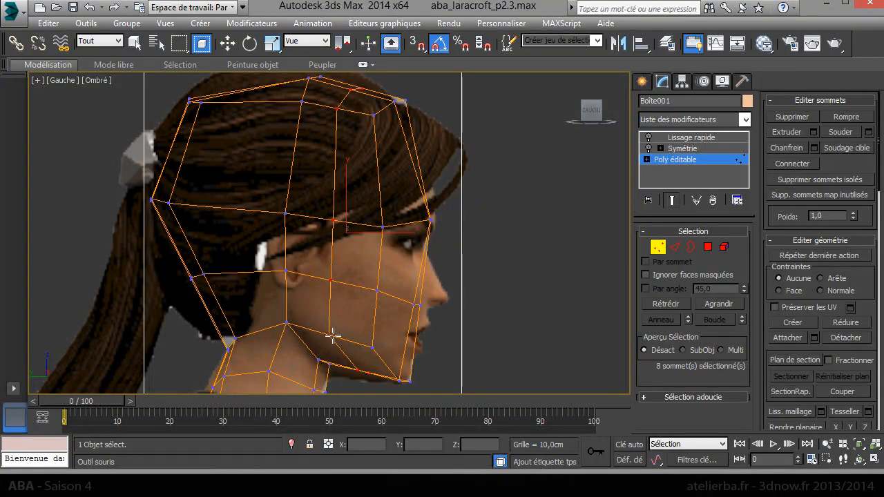
click(351, 349)
key(w)
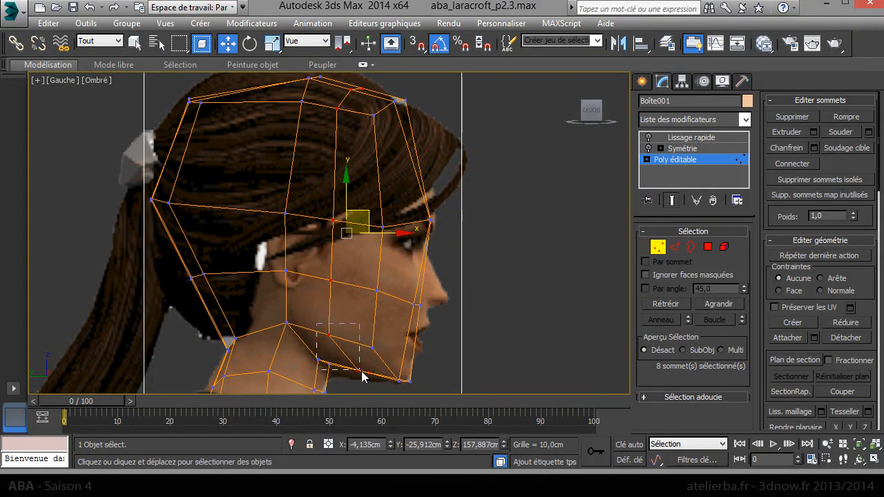
- Lower the four selected vertices along the jaw and move the front jaw vertex slightly up and back
drag(367, 381, 368, 382)
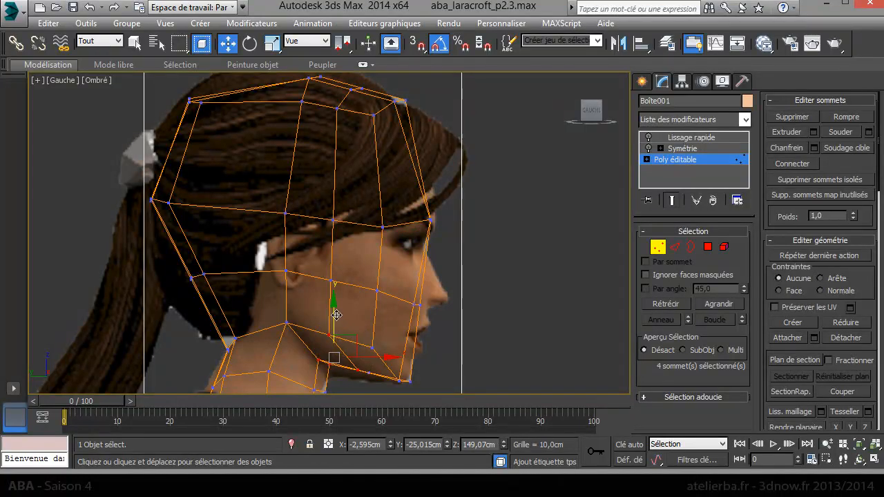
drag(336, 318, 336, 323)
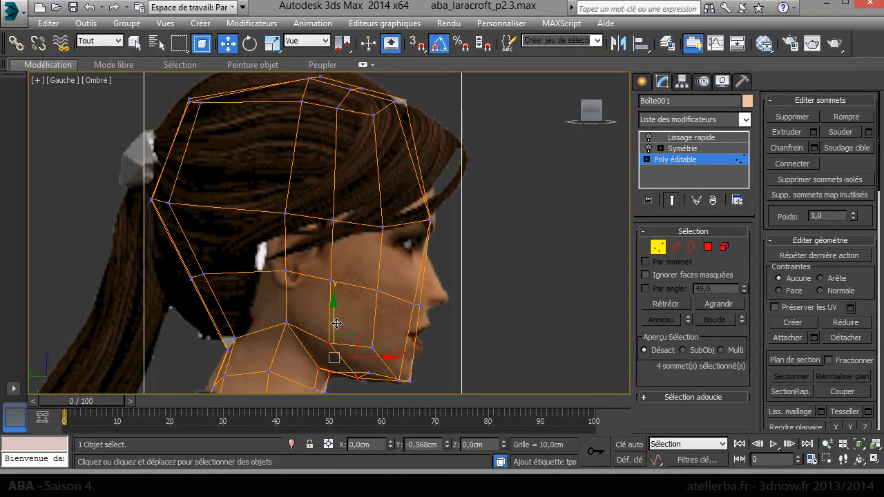
click(372, 347)
drag(391, 331, 380, 313)
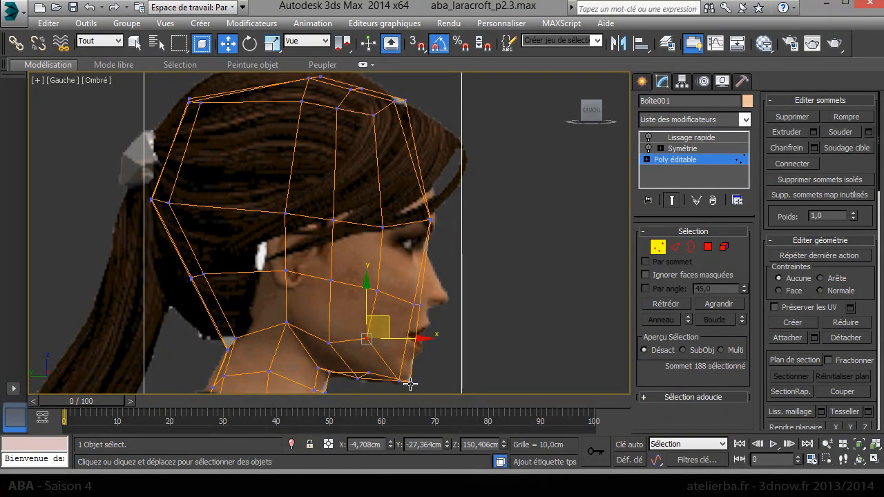
- Raise the side vertex of the chin and lower the centre vertex under the chin to the reference outline
click(397, 381)
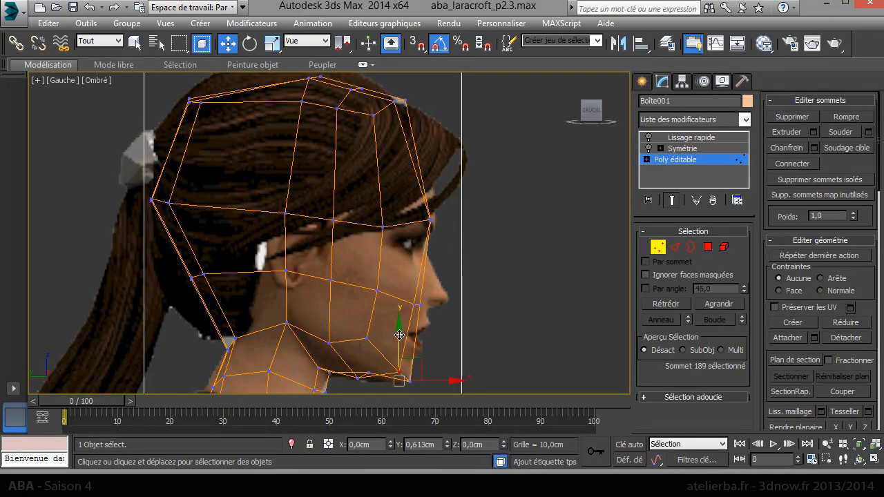
click(367, 338)
drag(367, 338, 374, 351)
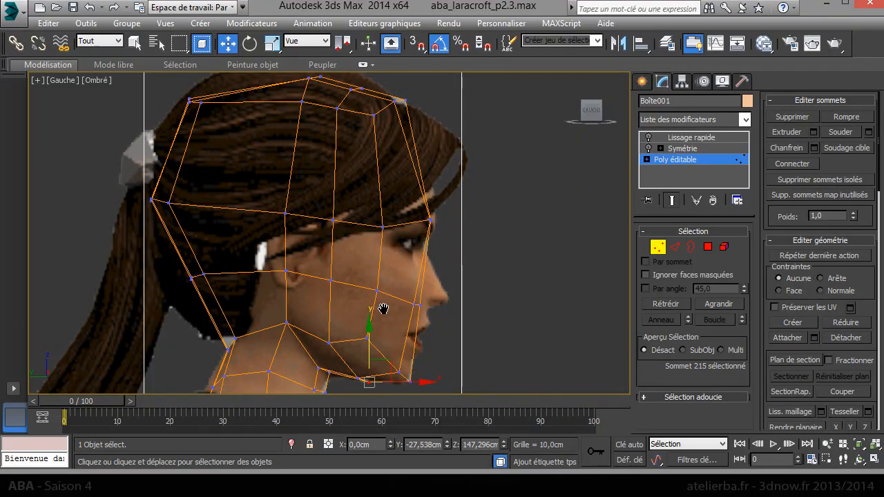
- Fit the centre vertices under the jaw to the throat profile and move the side throat vertex up and back
scroll(331, 290, up, 5)
click(337, 253)
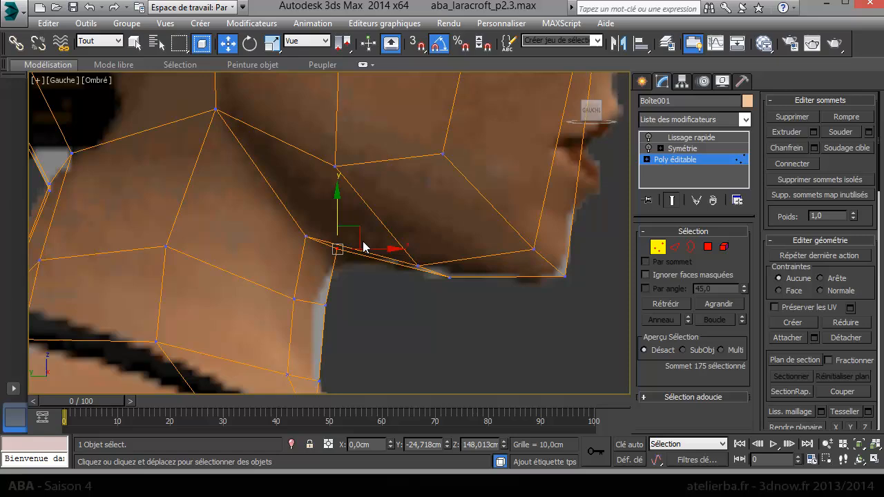
click(448, 280)
drag(489, 279, 440, 282)
click(307, 237)
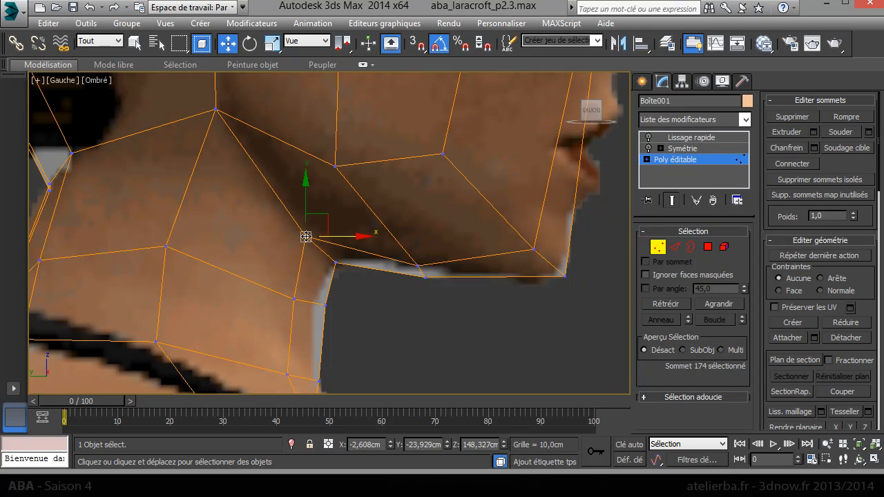
drag(306, 237, 292, 208)
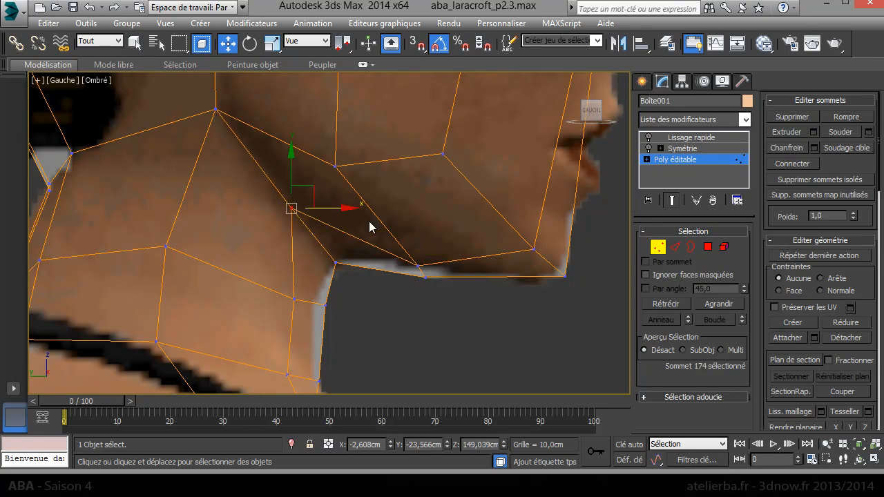
- Move the inner under-jaw vertex up and back and the front jaw vertex down and forward to follow the jawline
click(418, 265)
drag(432, 239, 412, 211)
click(442, 153)
drag(469, 139, 491, 186)
- Move the side vertices above the ear and at ear height back behind the reference ear
middle_drag(467, 218, 438, 330)
scroll(442, 322, down, 3)
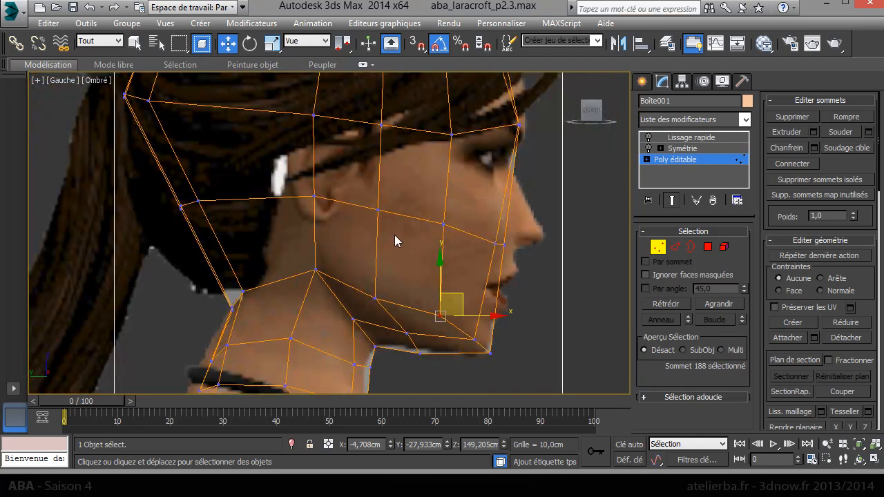
middle_drag(418, 263, 438, 293)
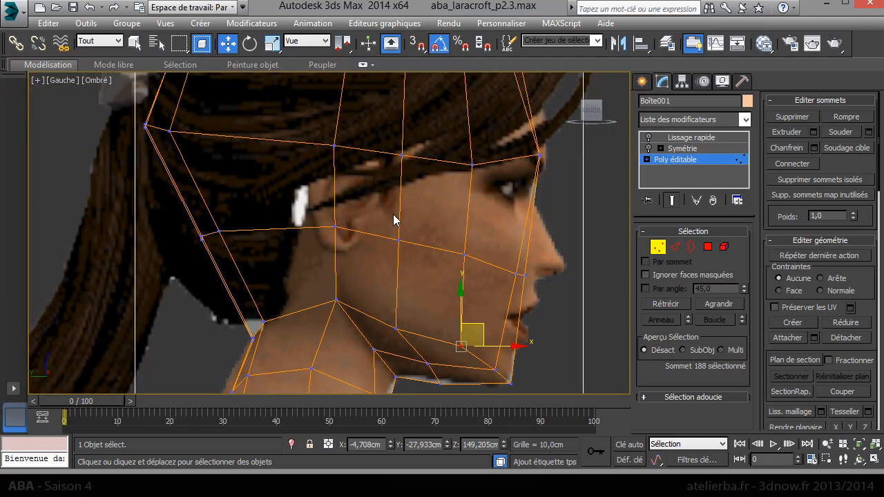
middle_drag(275, 195, 333, 349)
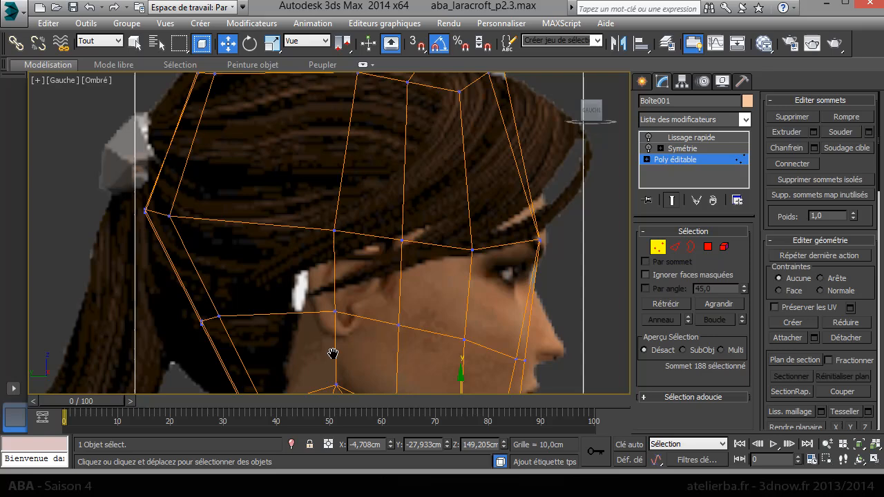
click(334, 229)
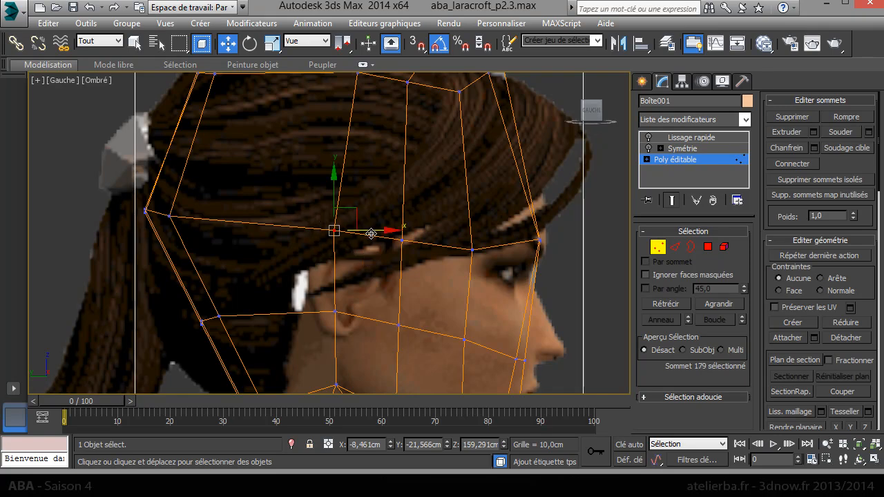
drag(376, 232, 341, 232)
click(335, 312)
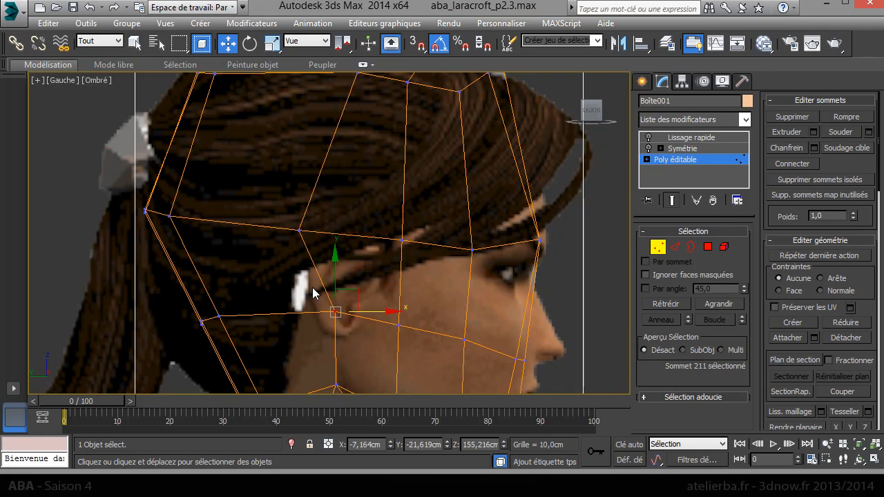
drag(370, 313, 341, 313)
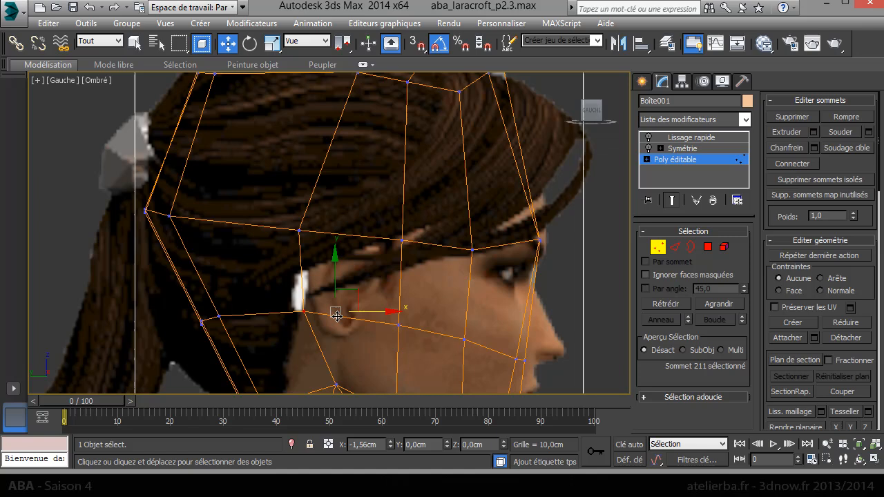
- Move the vertex above the ear forward and down, and the next temple vertex back and down
click(297, 229)
drag(318, 216, 326, 226)
click(404, 241)
drag(418, 230, 396, 235)
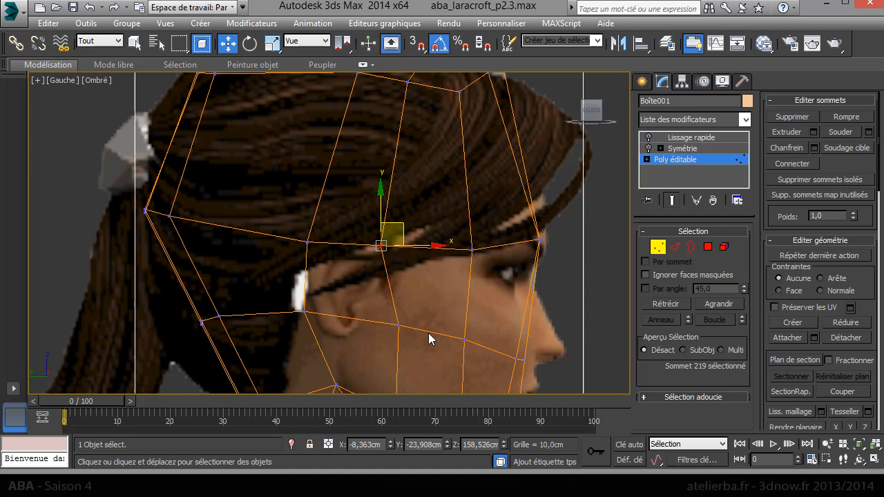
- Move the cheek vertex of the ear-height loop back toward the earlobe and adjust the vertex behind the ear
click(399, 324)
drag(400, 309, 339, 319)
click(304, 311)
click(244, 303)
- Move the rear vertices of the ear-height loop back and down, and raise the two nape vertices to the hairline
drag(206, 302, 258, 345)
drag(231, 312, 210, 332)
middle_drag(253, 266, 258, 186)
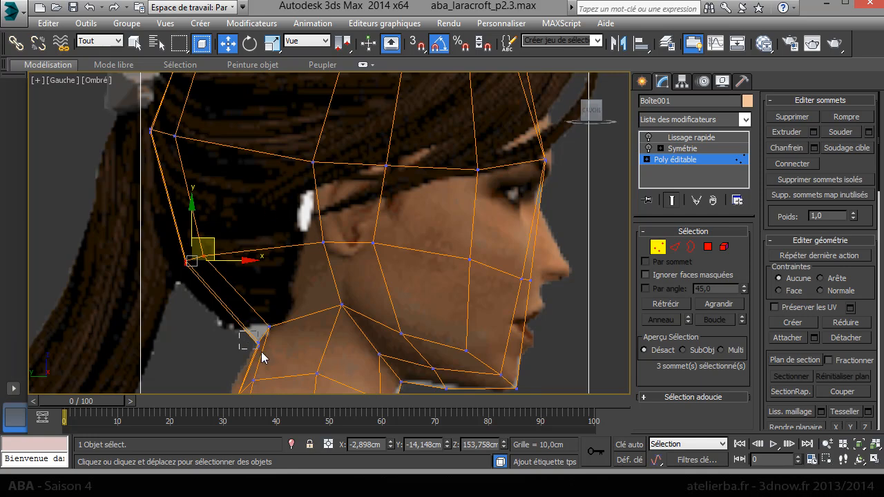
drag(262, 353, 262, 354)
drag(272, 323, 278, 301)
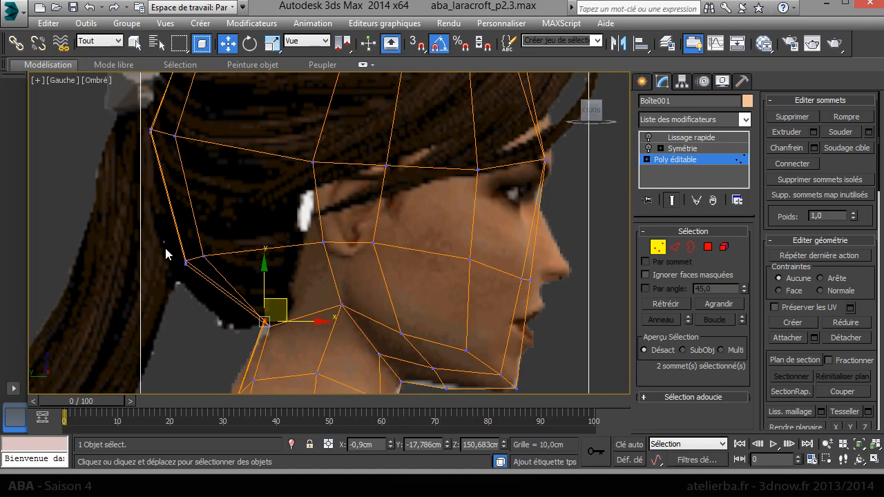
- Raise the three rear vertices of the ear-height loop slightly along the back of the head
drag(166, 253, 216, 283)
drag(209, 241, 212, 221)
scroll(262, 339, down, 5)
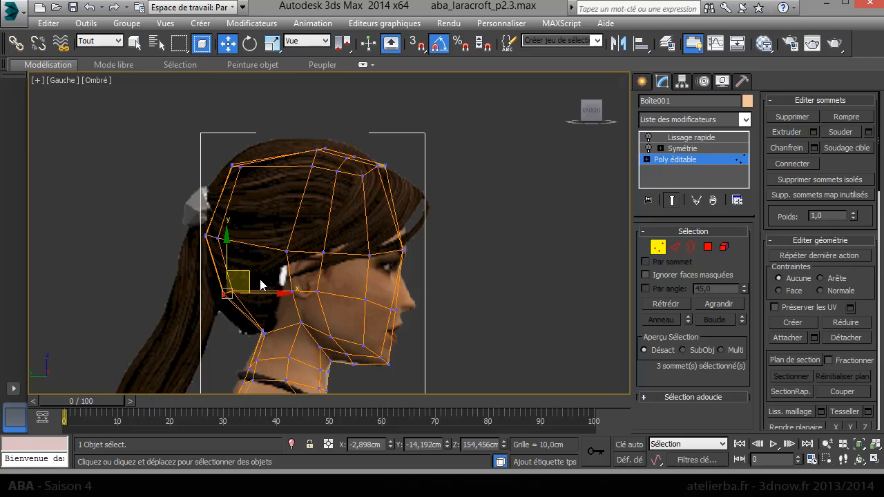
- Scale the three crown vertices into line and move them back so their edge runs vertically above the ear
middle_drag(310, 269, 319, 276)
drag(307, 139, 338, 188)
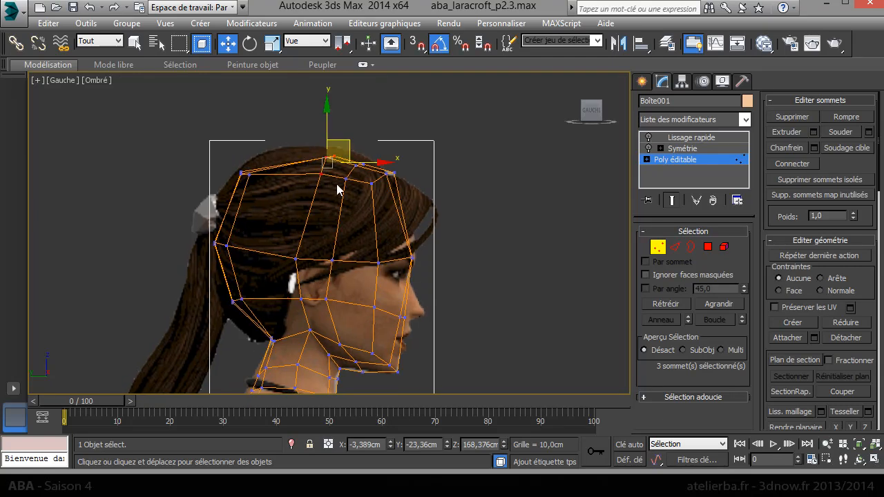
right_click(365, 176)
click(389, 201)
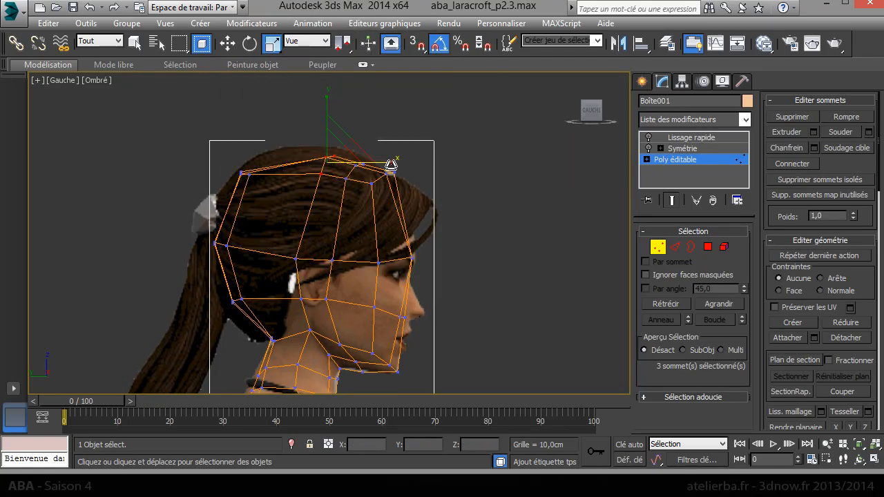
drag(196, 177, 165, 179)
right_click(306, 163)
click(334, 176)
drag(353, 149, 326, 145)
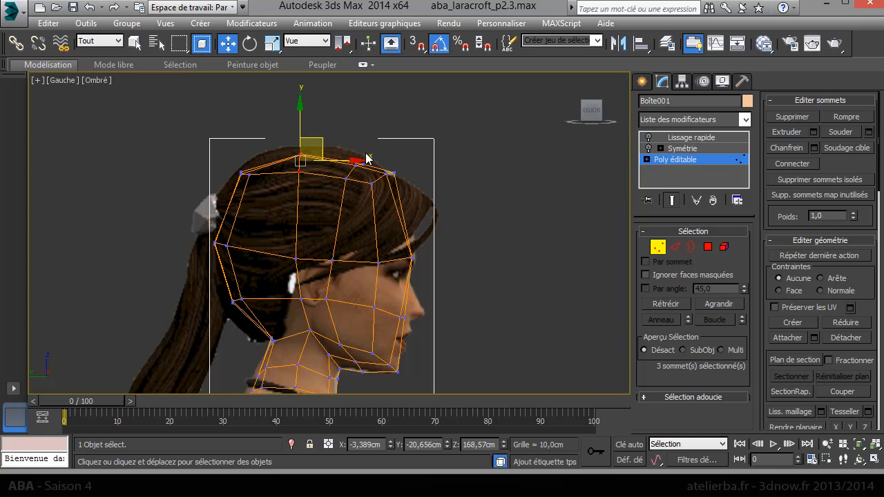
- Move the top vertices of the next loop forward of the crown backward, along with the temple vertex beneath them
drag(334, 183, 333, 182)
drag(379, 158, 366, 158)
mouse_move(349, 271)
mouse_down()
mouse_move(321, 250)
mouse_move(359, 261)
mouse_up()
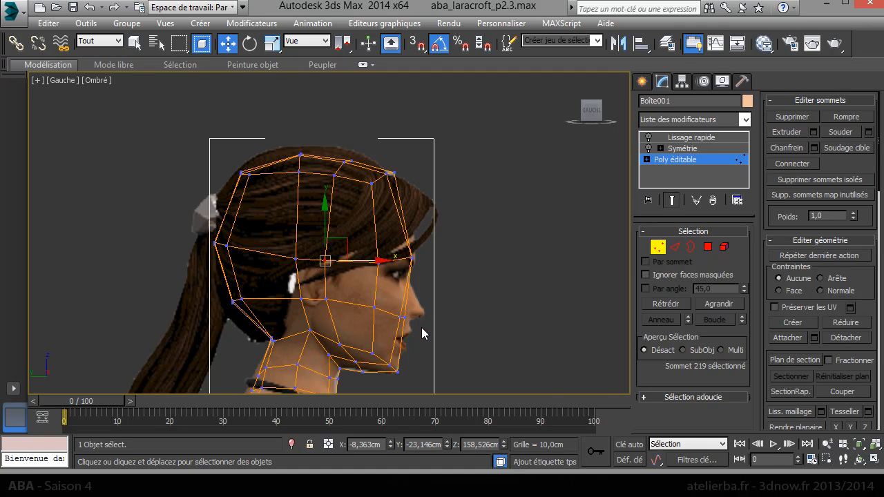
- Move the two nose-level profile vertices forward and the chin tip vertex slightly back to match the side reference
scroll(421, 331, up, 6)
drag(419, 318, 377, 294)
drag(429, 304, 443, 304)
middle_drag(443, 314, 448, 241)
click(381, 337)
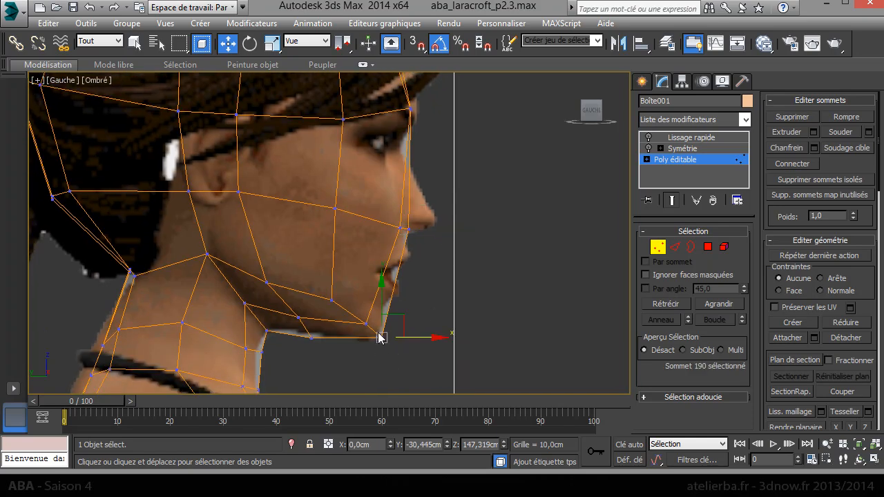
drag(418, 339, 413, 339)
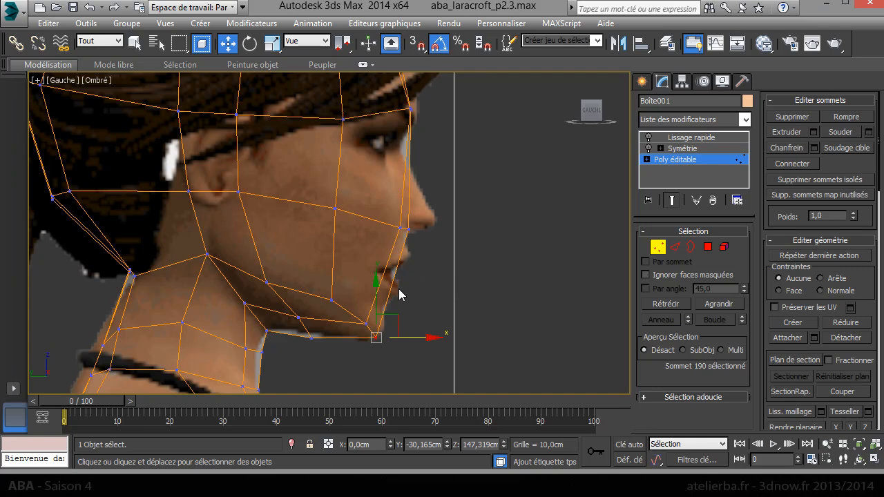
- In the front view, scale the three jawline vertices and move them inward to follow the reference face contour
key(f)
scroll(419, 312, down, 5)
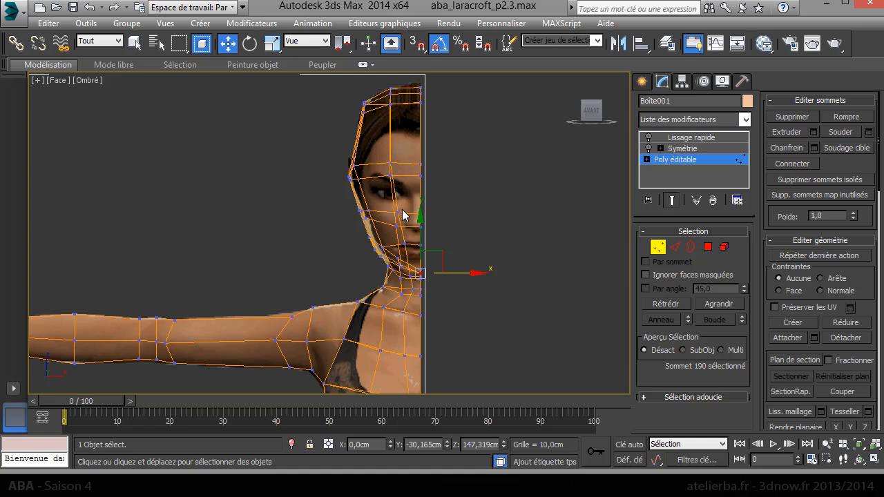
scroll(401, 234, up, 4)
drag(326, 244, 360, 235)
drag(324, 283, 366, 325)
right_click(365, 331)
click(395, 353)
middle_drag(359, 343, 311, 250)
drag(353, 316, 353, 315)
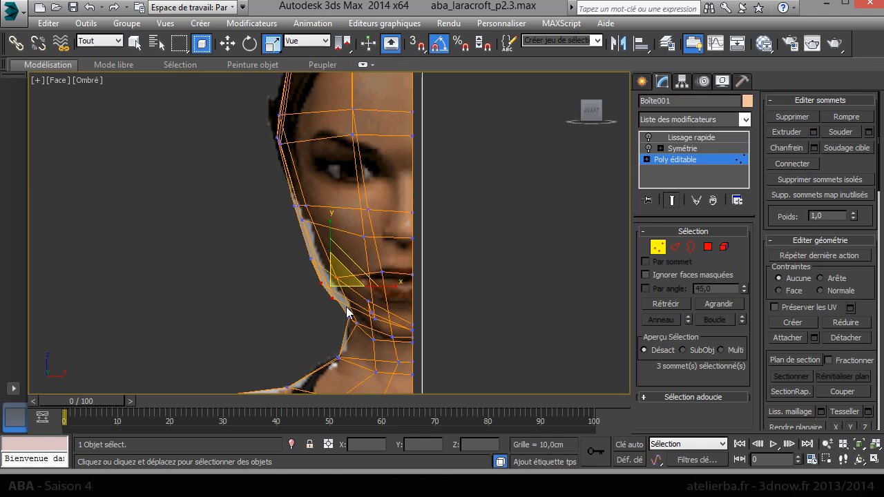
right_click(373, 283)
click(397, 297)
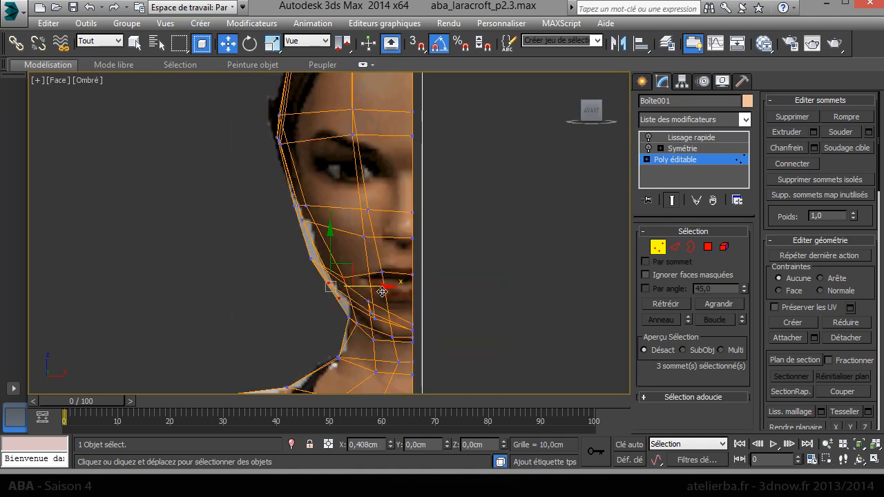
drag(377, 286, 387, 286)
- Move the lower cheek contour vertex inward and reposition the two vertices where the jaw meets the neck toward the face
click(312, 260)
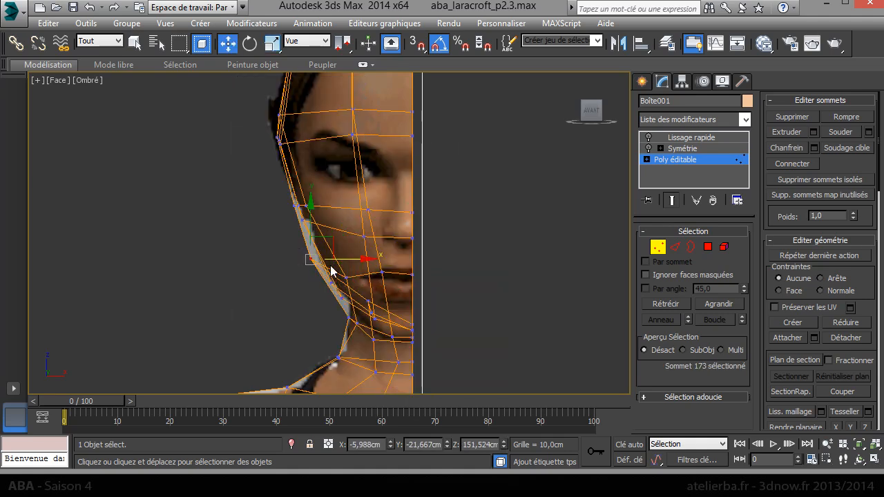
drag(343, 261, 352, 260)
click(349, 316)
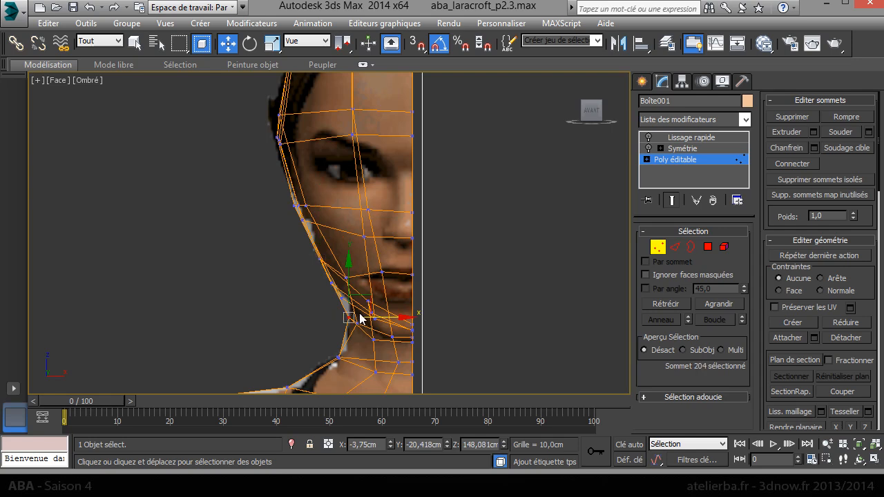
drag(361, 293, 391, 317)
click(359, 324)
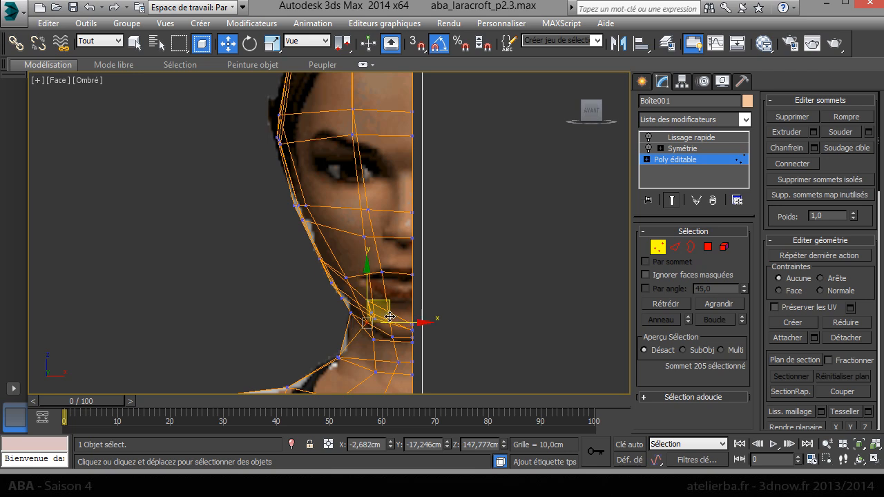
- Move the mouth-level cheek vertex and the inner vertices beside the nose and mouth outward from the face's centreline
scroll(390, 317, down, 2)
click(359, 291)
click(357, 291)
drag(386, 293, 380, 293)
click(372, 241)
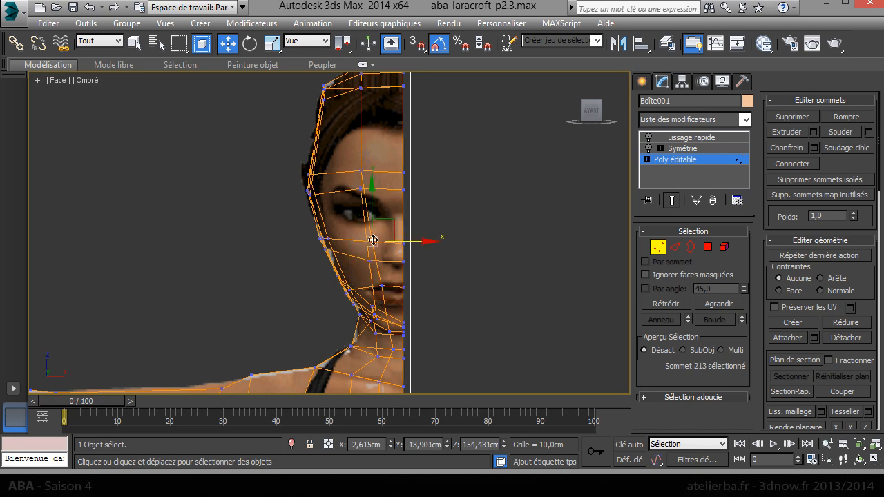
click(381, 285)
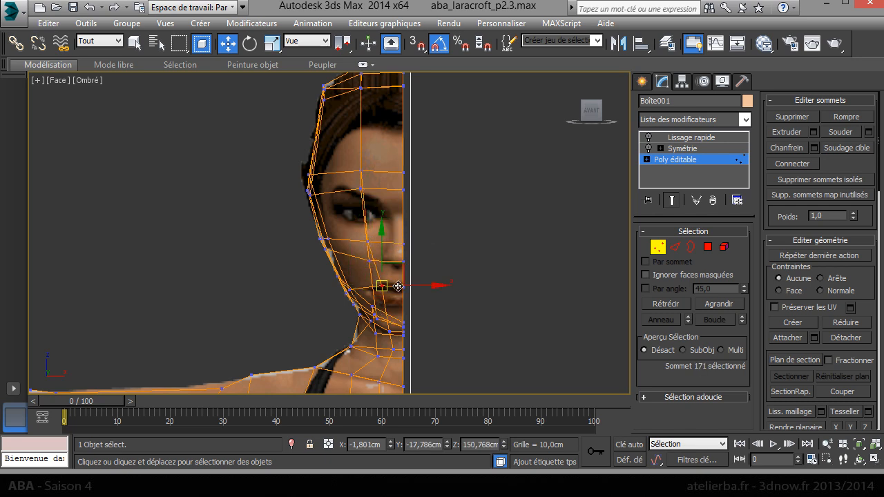
drag(402, 285, 389, 285)
- Insert a horizontal edge loop around the upper head at the hairline and move its four side vertices outward to the hair contour
middle_drag(352, 301, 354, 353)
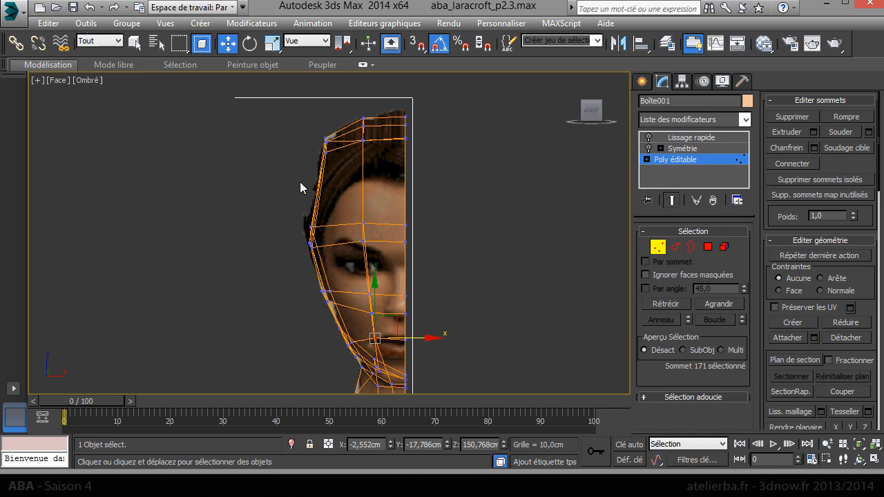
middle_drag(352, 198, 366, 229)
right_click(284, 201)
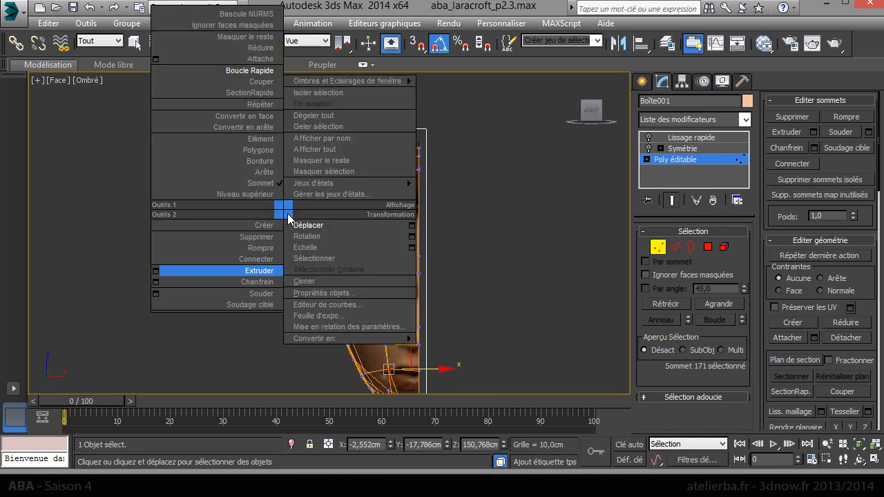
click(269, 82)
click(336, 221)
key(w)
drag(349, 234, 311, 200)
drag(358, 219, 349, 219)
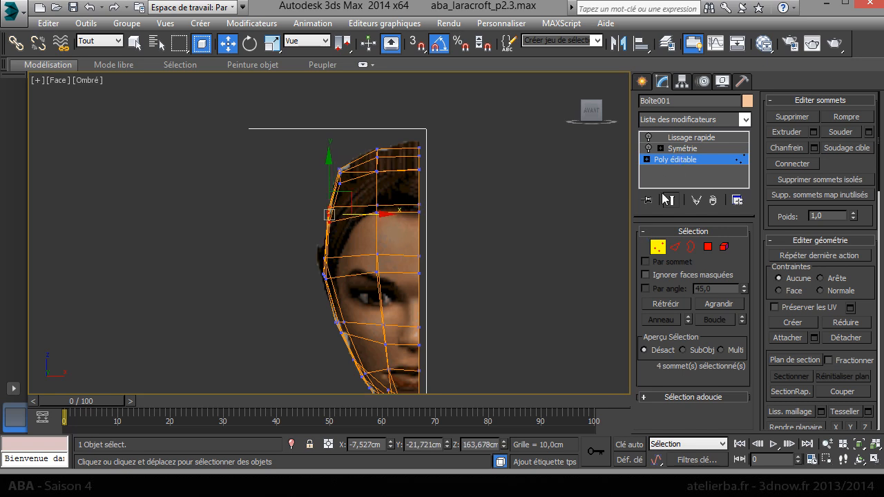
- In the left view, move the front crown vertices back onto the hair contour and lower the new loop's upper forehead vertex backward
click(58, 86)
click(60, 80)
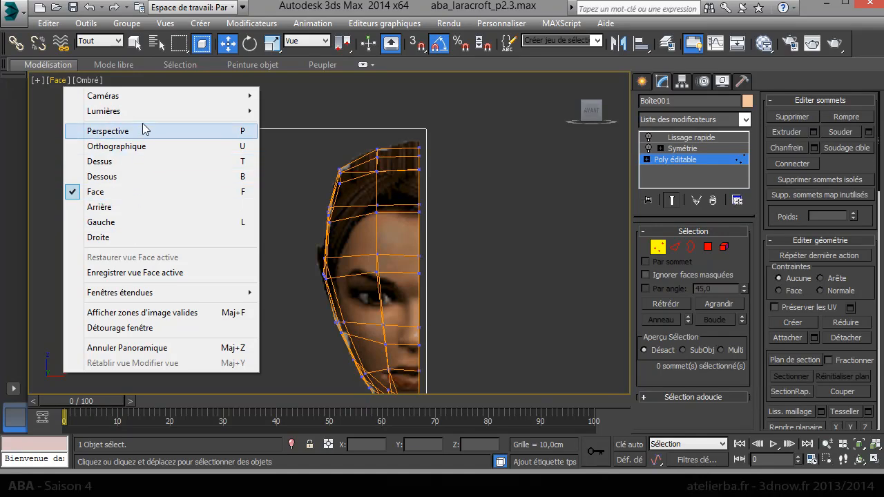
click(128, 222)
middle_drag(290, 218, 328, 394)
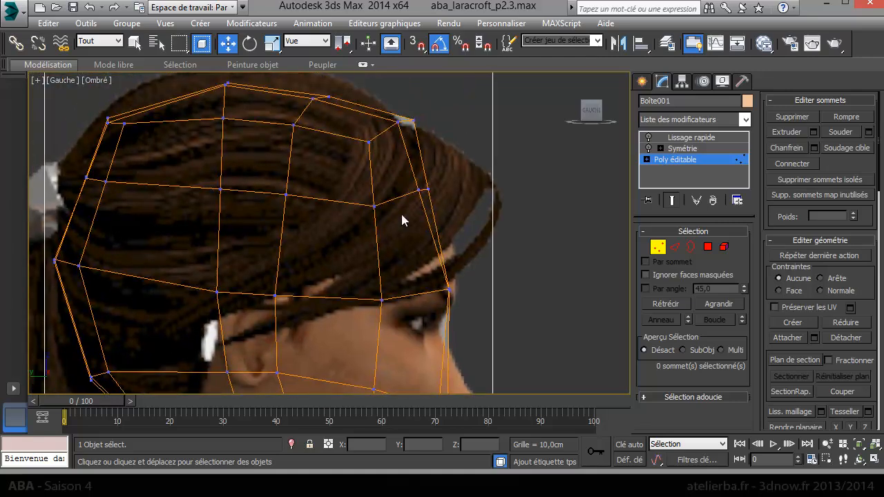
drag(443, 109, 388, 138)
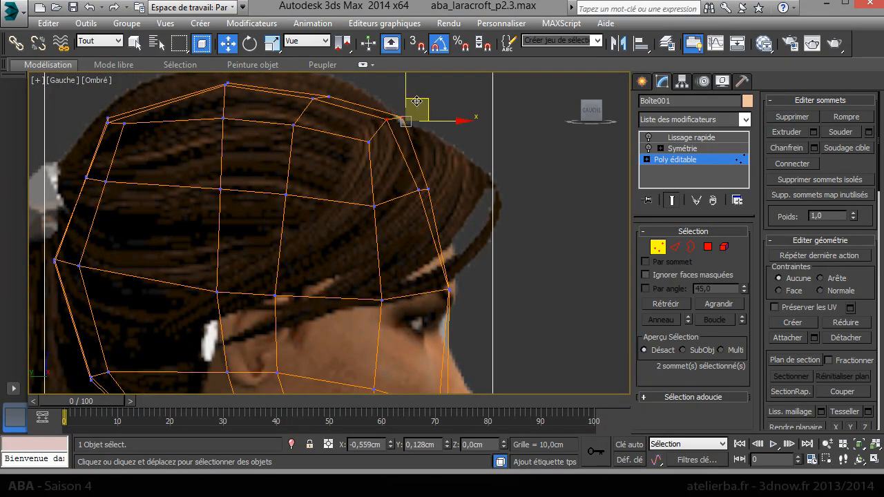
drag(415, 102, 415, 114)
click(384, 120)
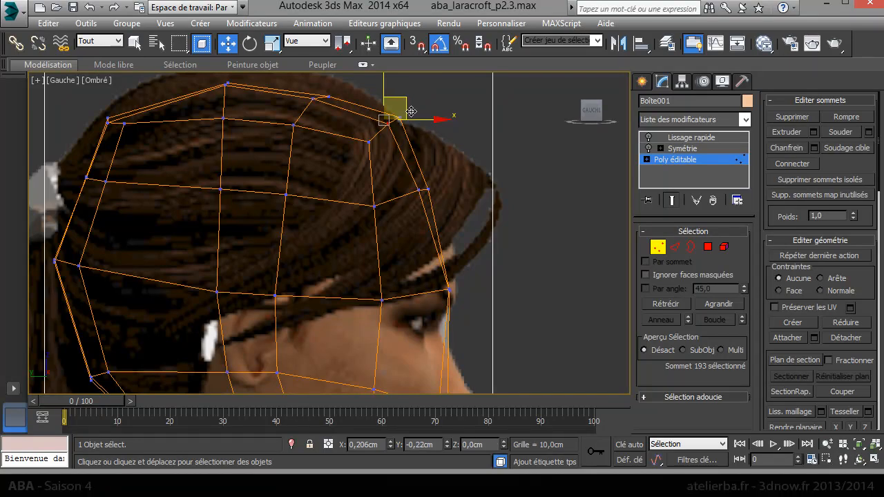
click(427, 188)
drag(434, 183, 423, 192)
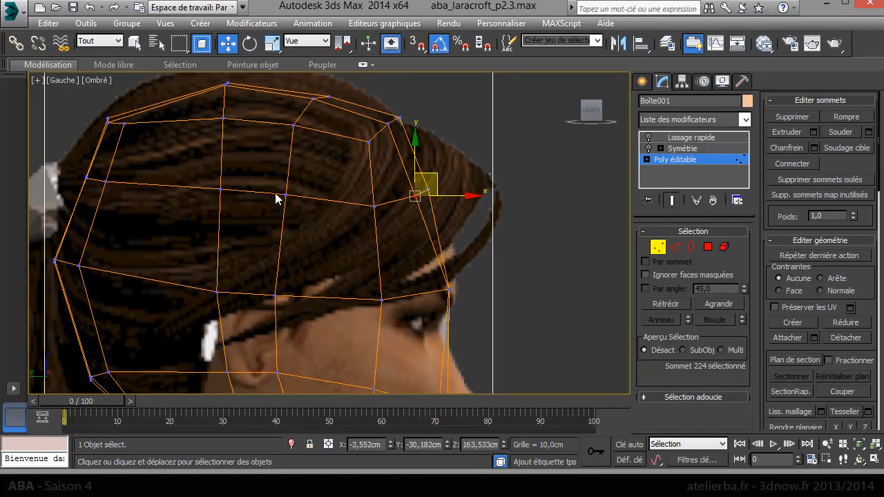
- Move the new loop's three rear vertices back and adjust the two upper rear crown vertices to round the skull
middle_drag(325, 199, 415, 205)
drag(216, 204, 142, 171)
drag(208, 171, 197, 170)
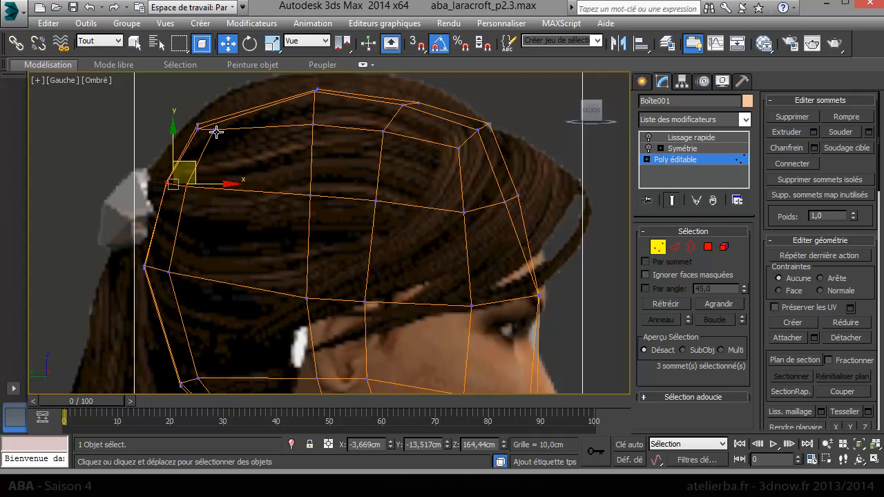
click(216, 132)
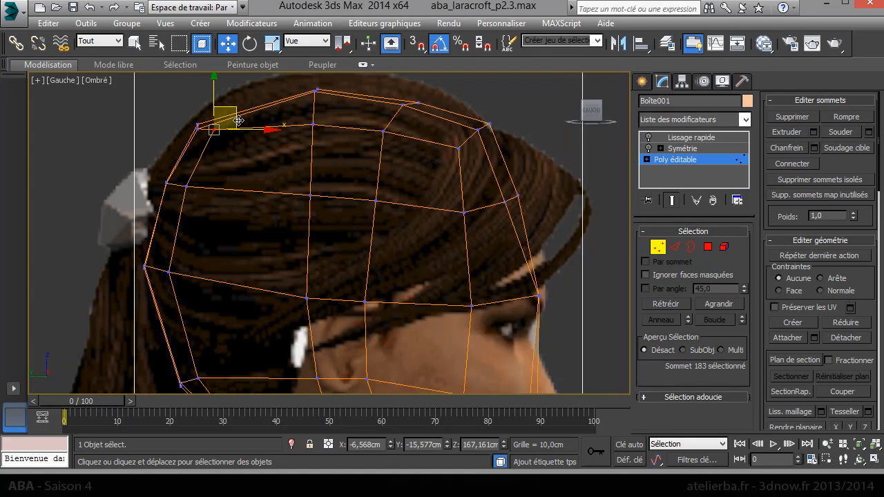
click(197, 127)
drag(220, 118, 224, 120)
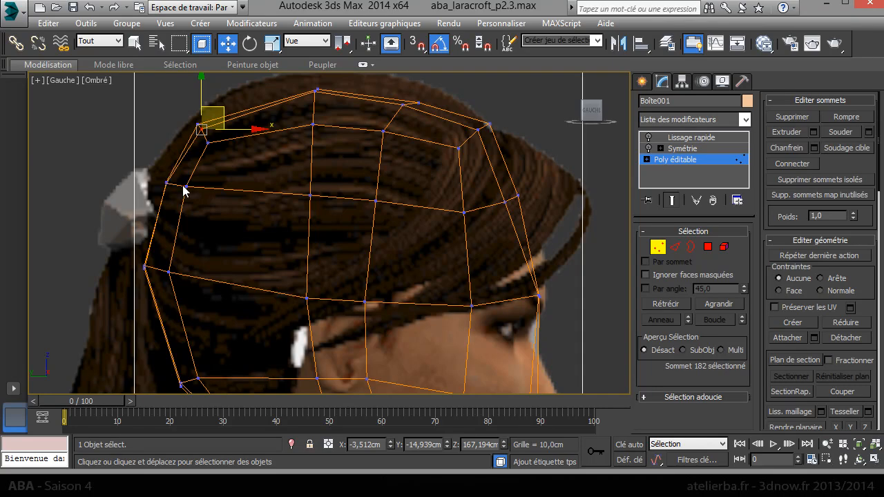
scroll(197, 225, down, 5)
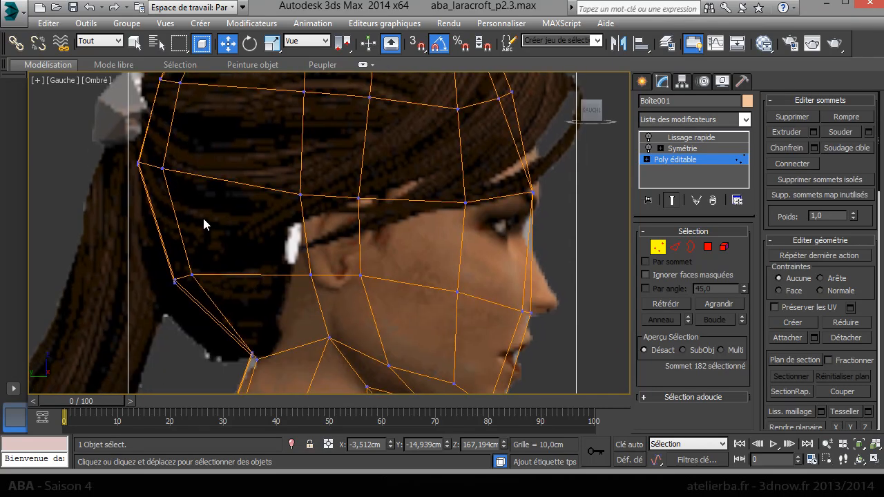
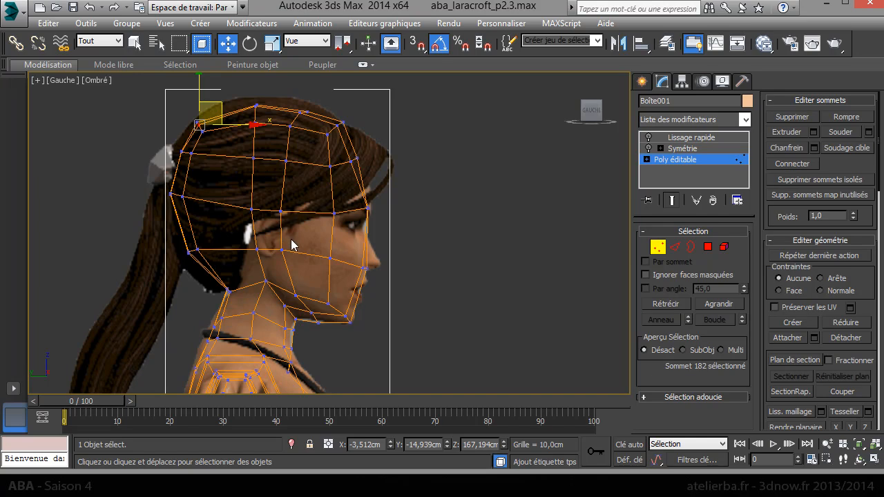
- Move the side neck vertex forward and shift the vertices beside the throat backward to even out the neck edges
click(265, 282)
click(254, 313)
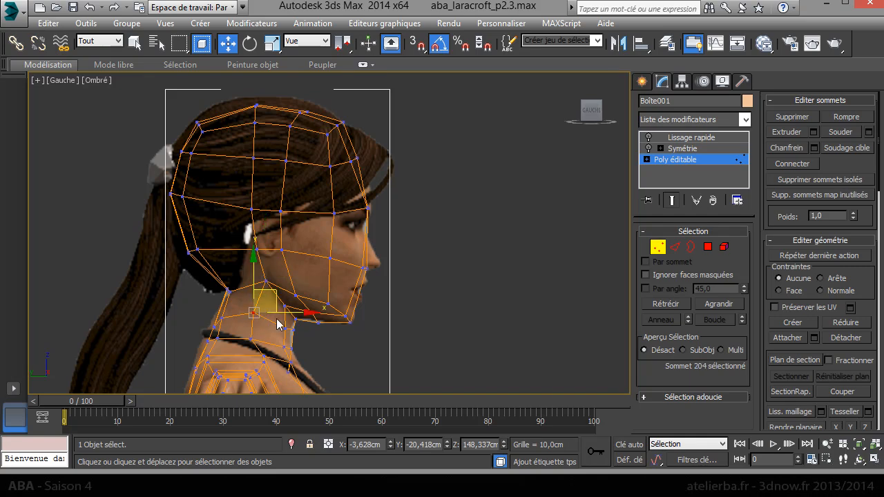
click(285, 329)
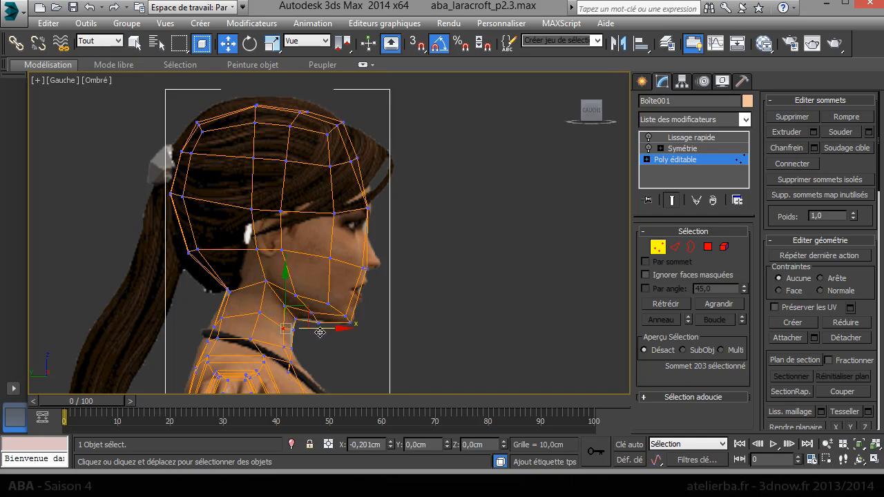
click(284, 347)
click(291, 362)
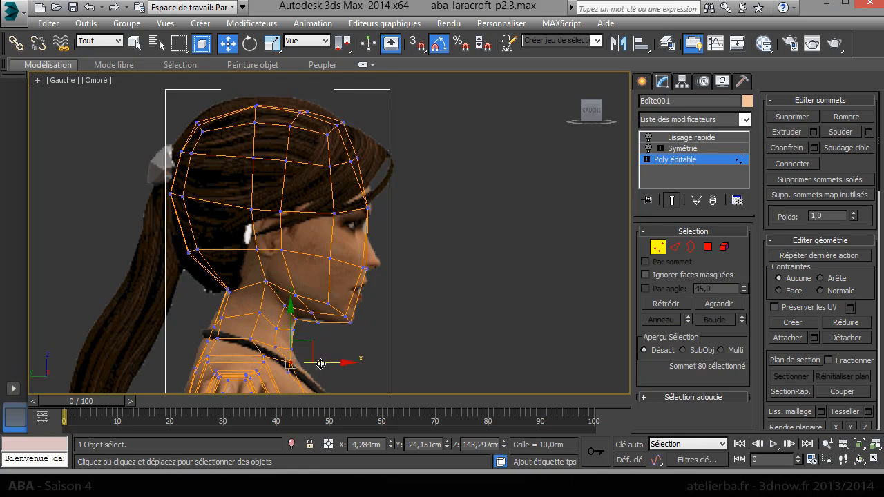
- Adjust the upper chest centre vertices and move the two vertices at the base of the neck forward to the reference contour
middle_drag(318, 307, 296, 174)
drag(284, 251, 323, 244)
click(315, 266)
middle_drag(347, 247, 351, 182)
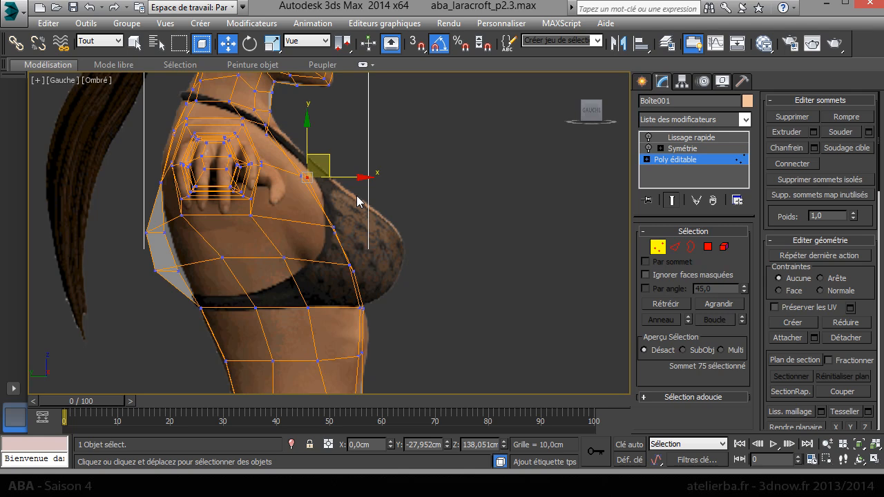
click(267, 129)
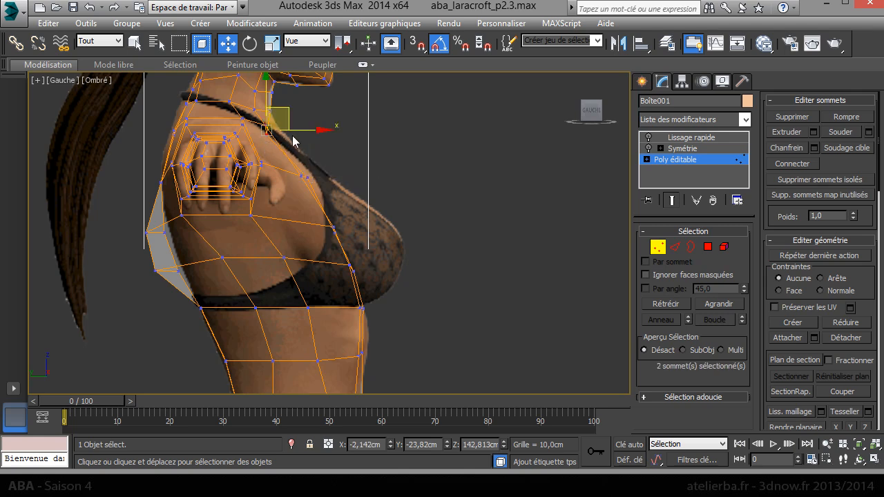
drag(303, 131, 316, 134)
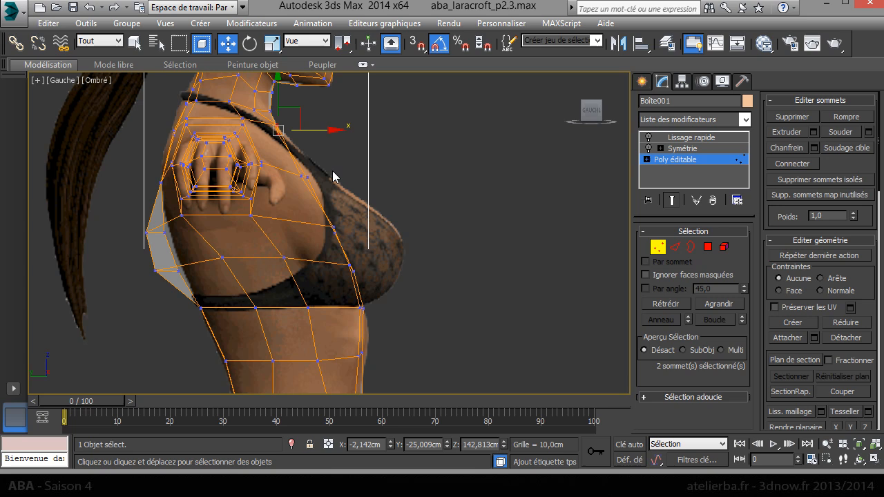
- In the left view, move the mid-throat vertex slightly backward and raise the side neck vertex beside it
middle_drag(262, 129, 256, 267)
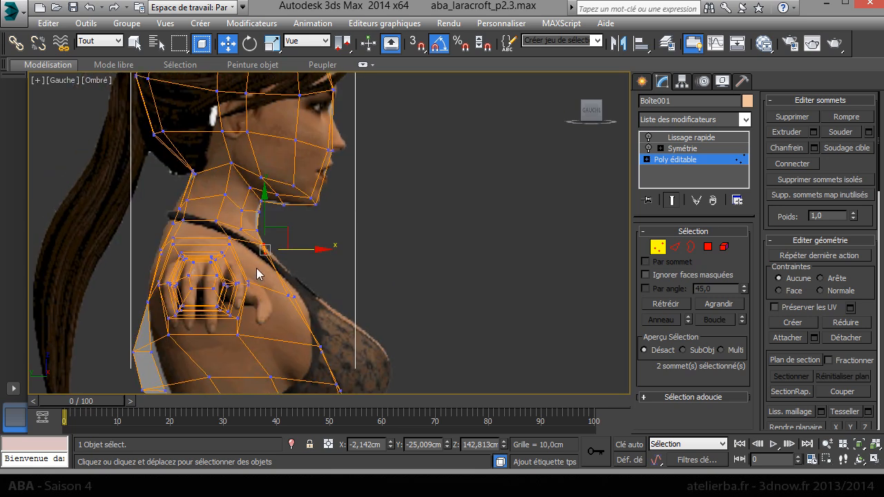
scroll(256, 268, up, 3)
scroll(250, 236, up, 2)
click(280, 230)
click(280, 175)
drag(312, 177, 304, 177)
click(230, 170)
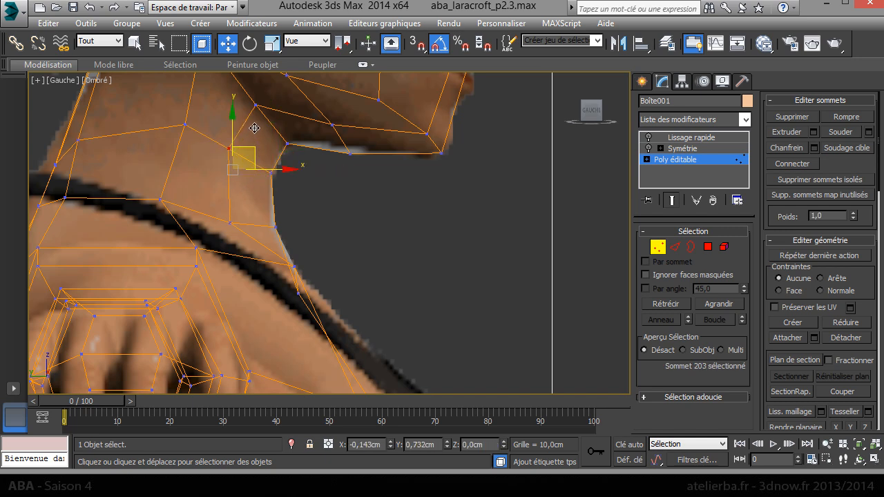
middle_drag(228, 194, 333, 293)
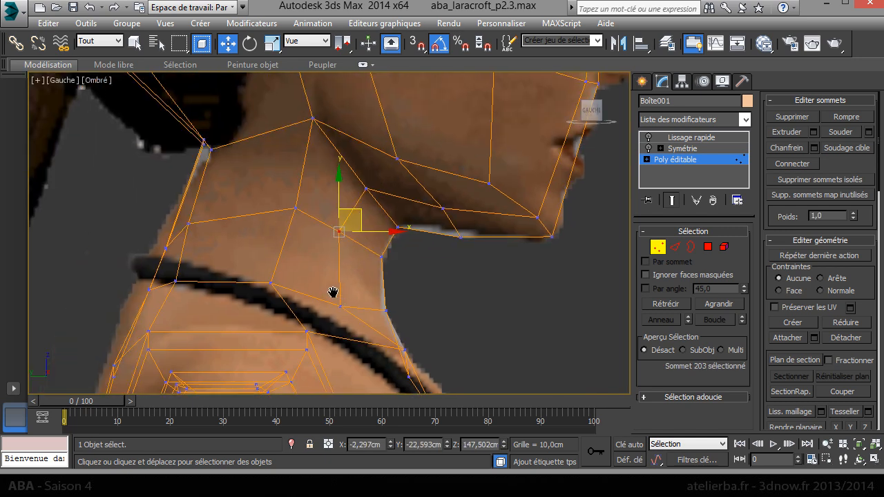
- Move the rear side neck vertex and the nape vertices up and forward, and shift the base-of-neck pair up and back to the contour
click(188, 222)
drag(199, 212, 225, 192)
drag(174, 260, 203, 194)
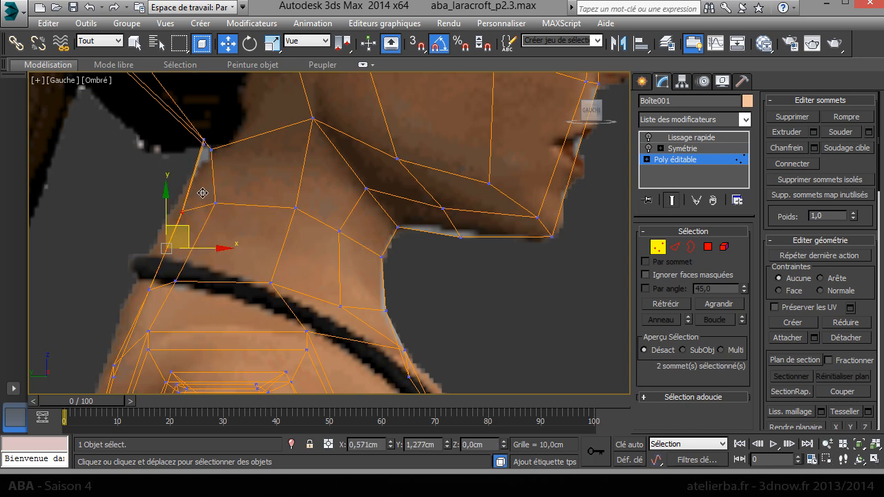
drag(159, 302, 159, 267)
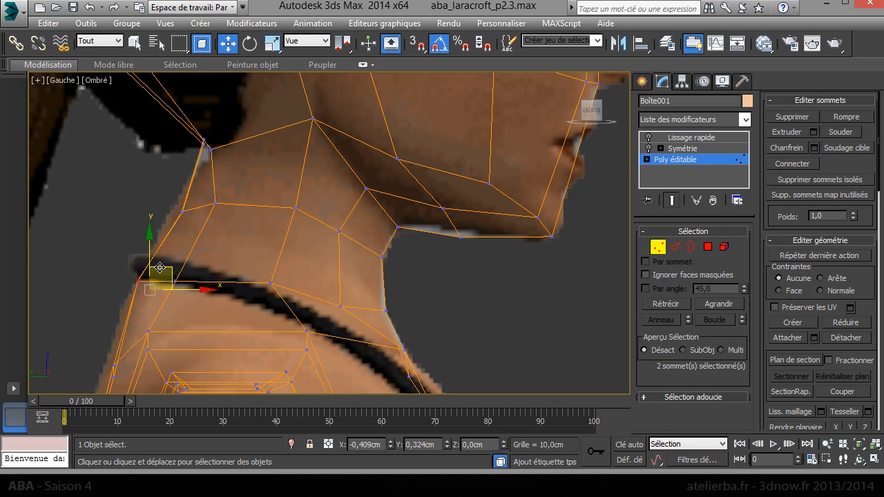
- Move the two upper back vertices behind the shoulder slightly backward onto the reference contour
middle_drag(122, 359, 173, 235)
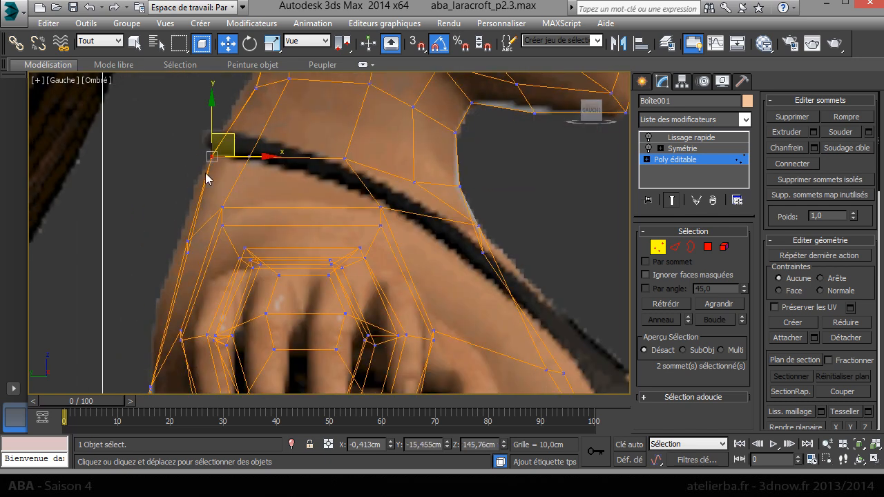
drag(177, 237, 197, 260)
drag(206, 229, 197, 229)
scroll(194, 207, down, 5)
scroll(182, 257, up, 5)
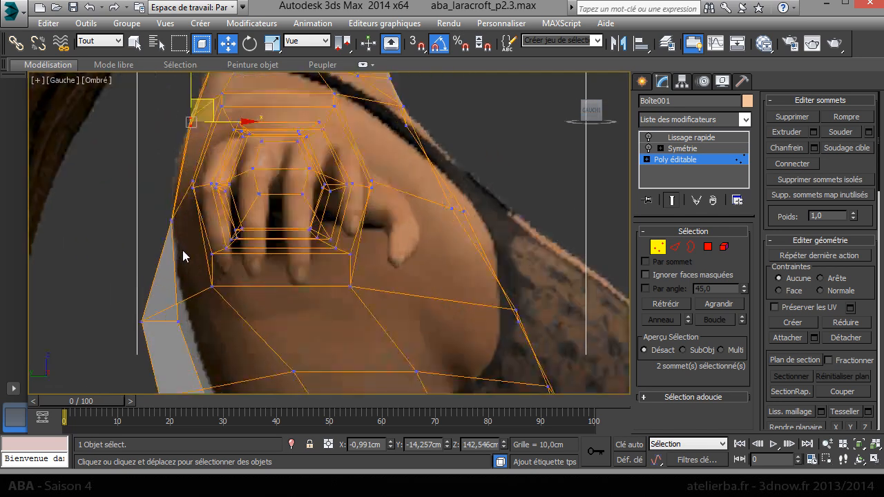
- Enable the Lissage rapide modifier's display and move the four protruding mid-back vertices forward to the reference back contour
middle_drag(152, 317, 162, 203)
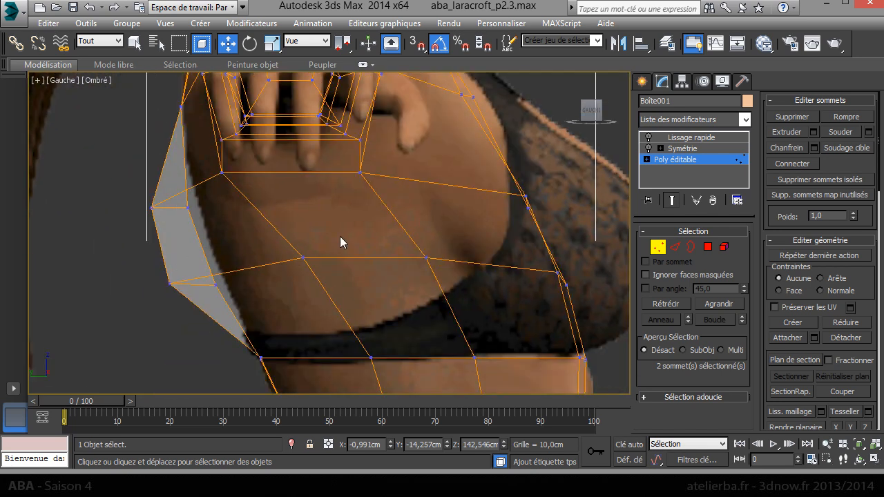
click(649, 137)
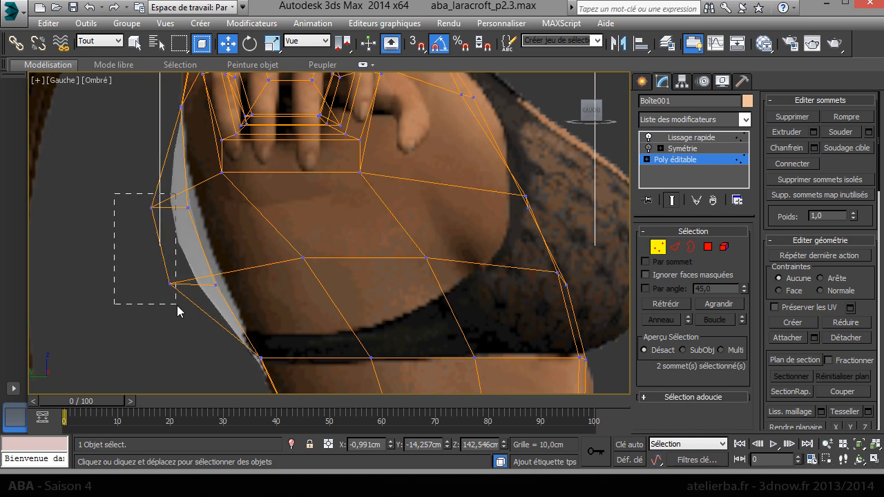
drag(176, 309, 177, 310)
drag(181, 234, 215, 233)
drag(222, 312, 158, 200)
drag(215, 226, 224, 215)
- Lower the three vertices beneath the buttock and move the rear crotch centre vertex up and slightly backward
scroll(275, 275, down, 5)
scroll(288, 334, up, 10)
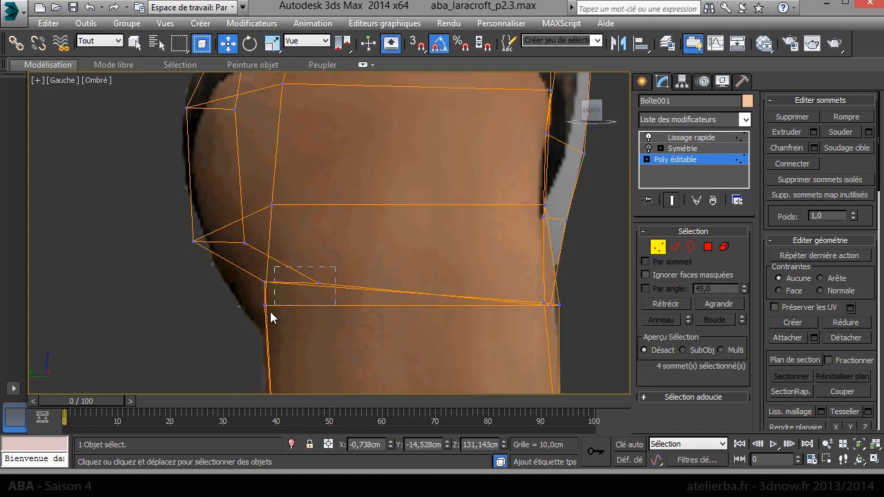
drag(251, 321, 251, 321)
drag(307, 276, 305, 321)
middle_drag(376, 300, 277, 283)
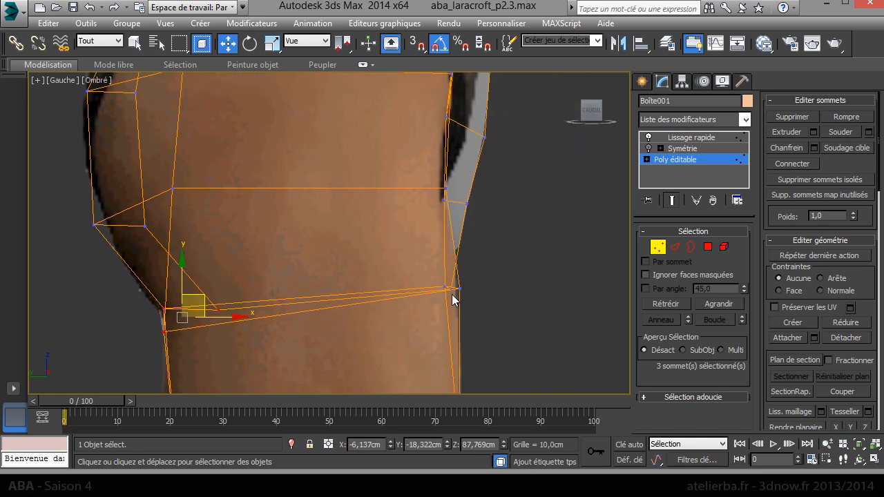
click(218, 308)
drag(240, 292, 228, 275)
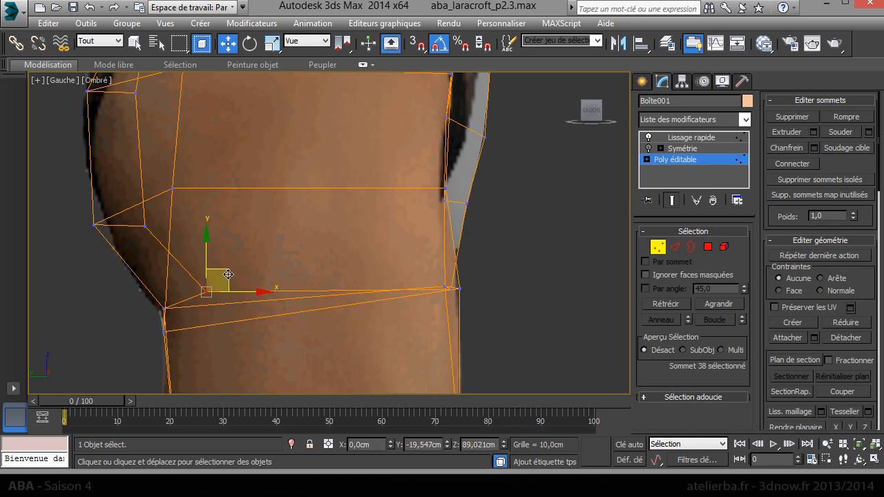
- Move the front upper thigh vertex back and down, and shift the front crotch centre vertex backward into the body
click(459, 289)
drag(484, 277, 471, 292)
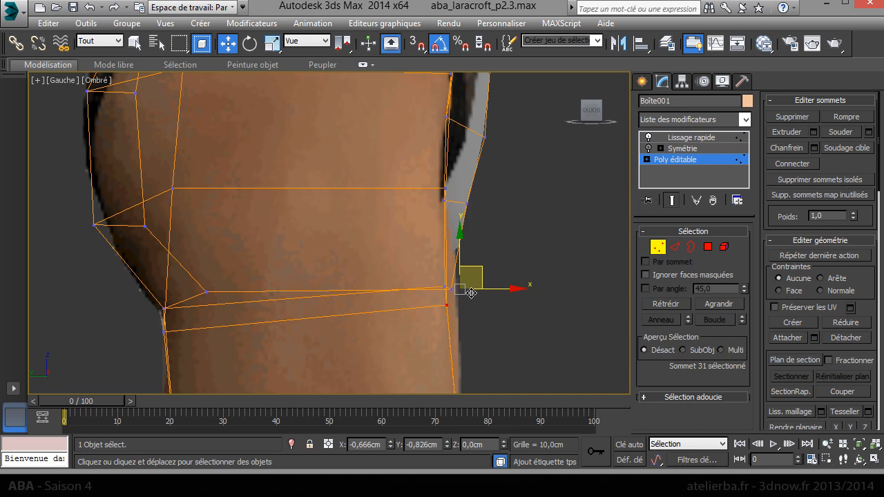
click(452, 288)
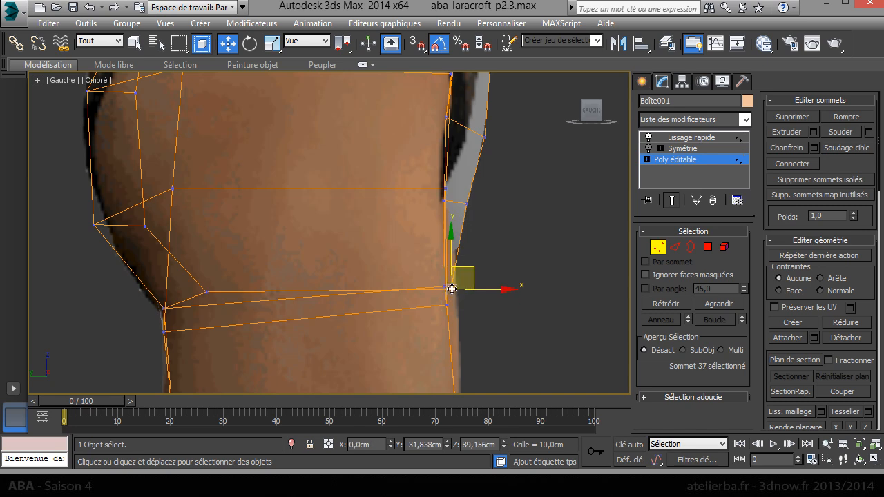
drag(473, 277, 418, 263)
- Pull the centre-line vertices from the pubis up to the lower belly backward onto the reference front contour
click(468, 199)
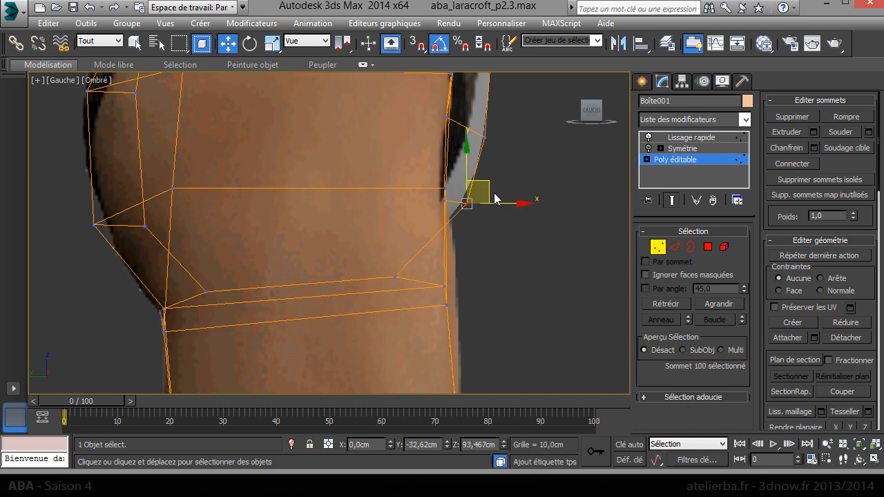
drag(488, 191, 447, 185)
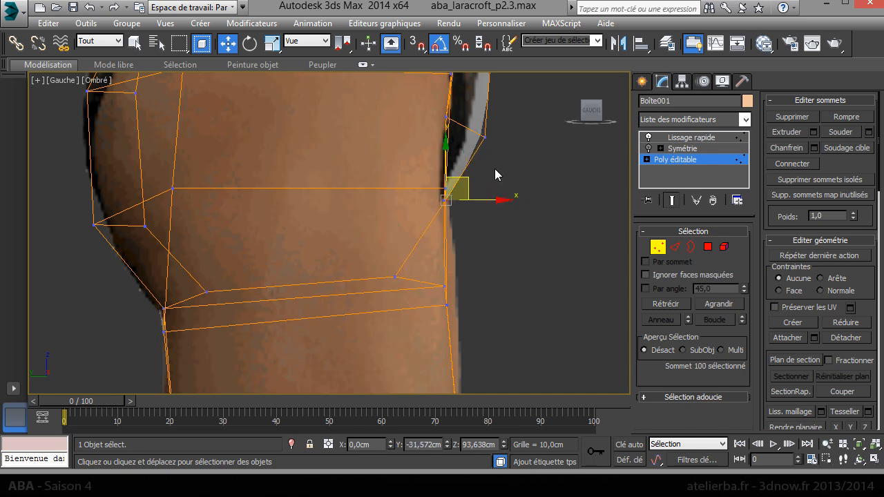
drag(470, 115, 469, 114)
middle_drag(500, 184, 441, 322)
click(449, 209)
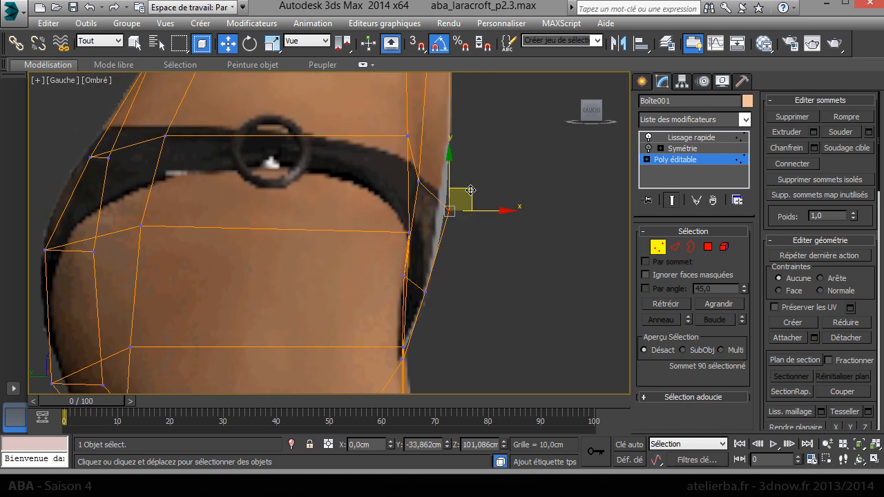
- Move the three front hip vertices, from the waistband down to the upper thigh, backward from the front contour
click(406, 136)
drag(435, 137, 424, 137)
click(408, 230)
drag(409, 231, 381, 233)
click(402, 353)
click(404, 347)
drag(408, 347, 384, 348)
- Move the two vertices at the front top of the thigh forward onto the reference thigh contour
middle_drag(422, 351, 395, 217)
click(373, 278)
drag(392, 267, 412, 287)
click(375, 298)
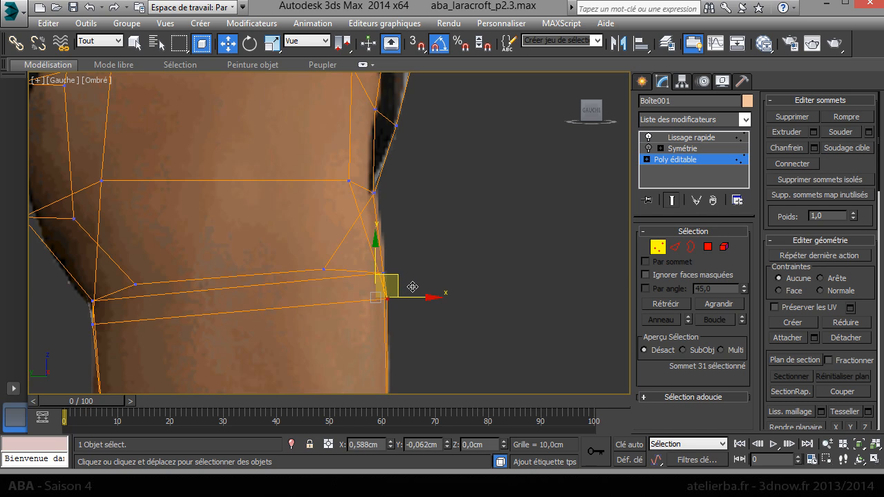
scroll(362, 297, down, 2)
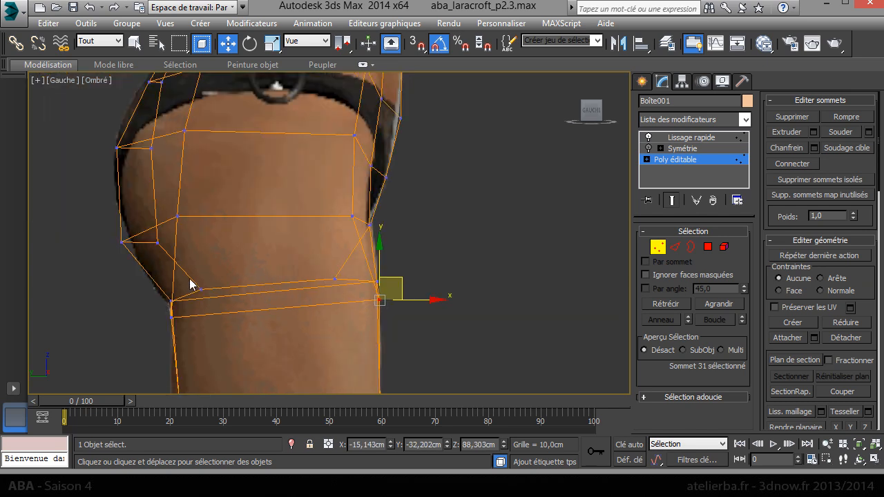
- Refine the buttock by moving its lower rear vertex forward, lowering the two side hip vertices, and slightly raising the rear waistband centre vertex
drag(110, 233, 152, 230)
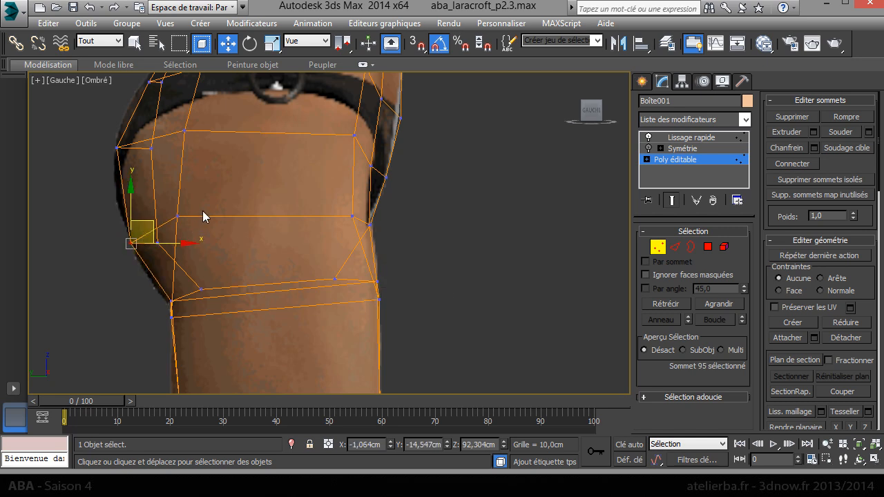
click(177, 217)
drag(200, 201, 201, 225)
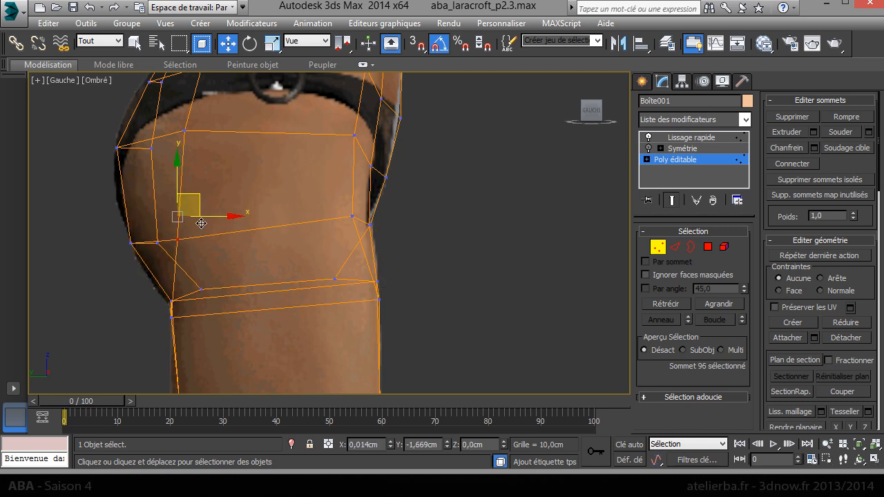
click(185, 130)
drag(209, 114, 207, 138)
middle_drag(216, 142, 250, 279)
click(182, 162)
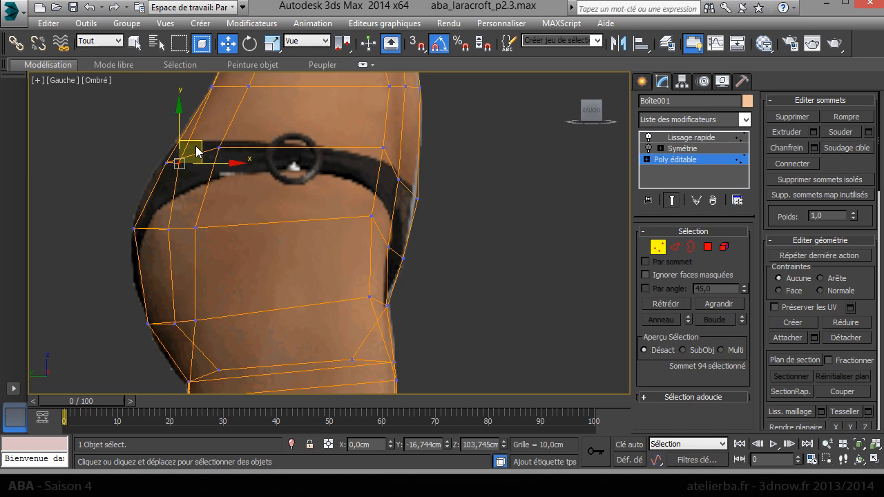
drag(198, 138, 196, 139)
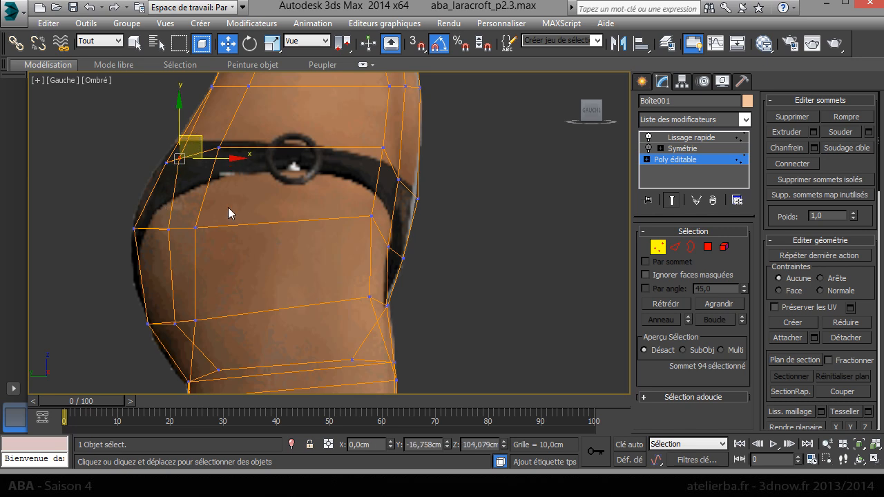
- Switch to the perspective view, isolate the body from the reference images, and enable the Symétrie modifier's display
key(p)
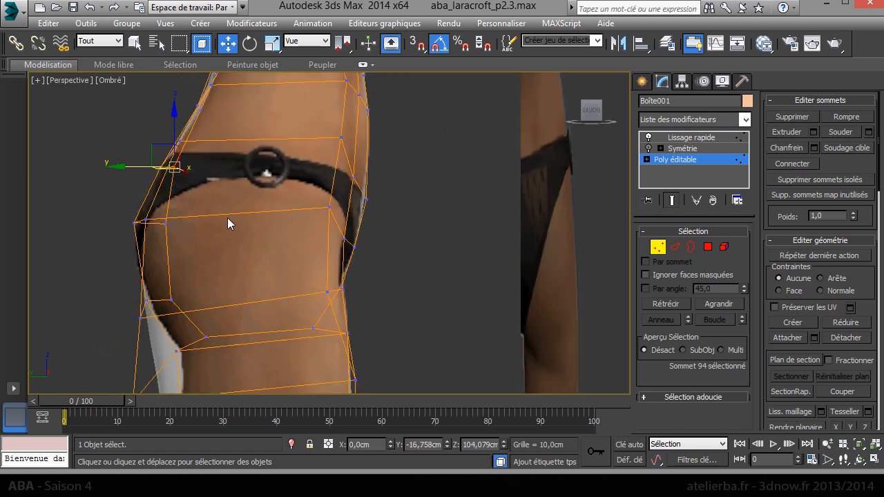
right_click(228, 222)
click(290, 106)
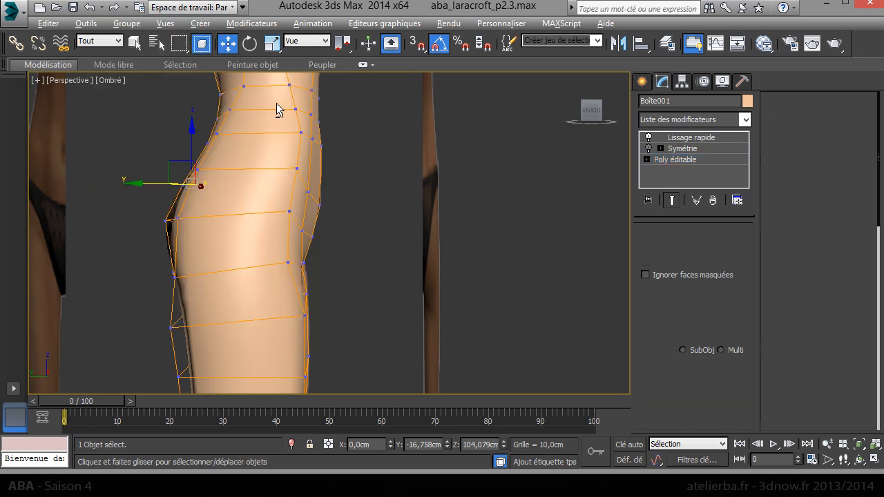
alt+middle_drag(359, 238, 415, 245)
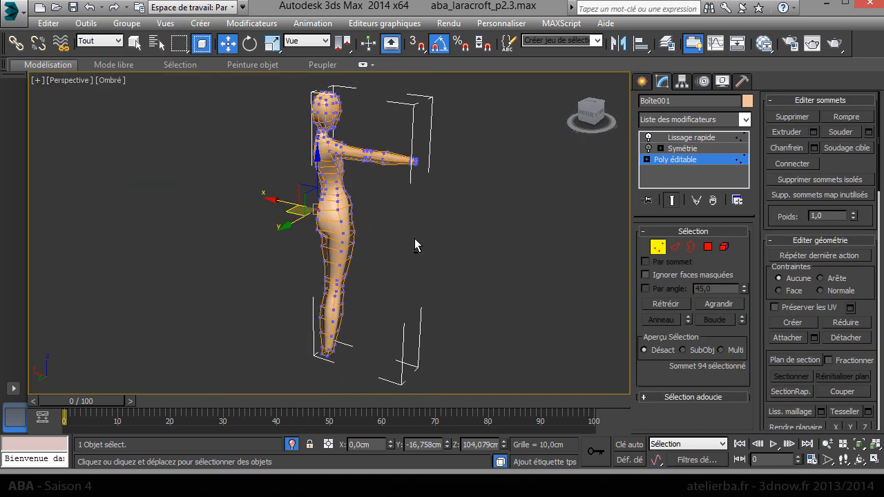
click(649, 148)
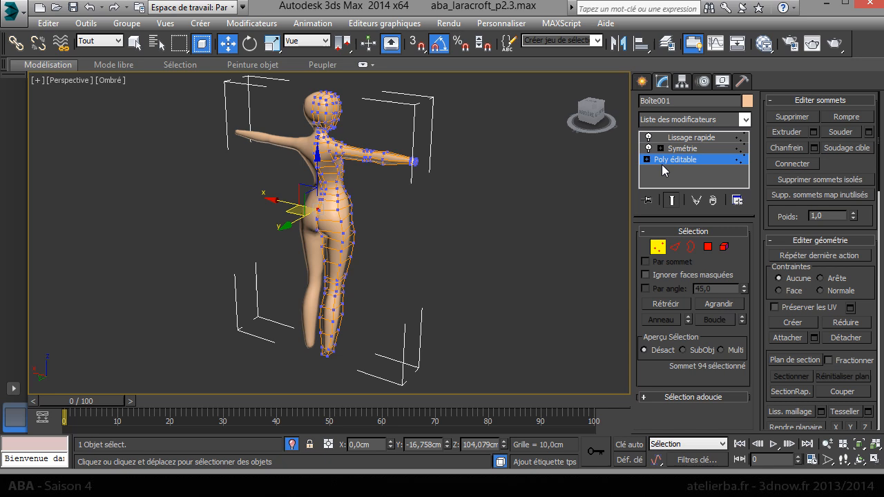
click(678, 161)
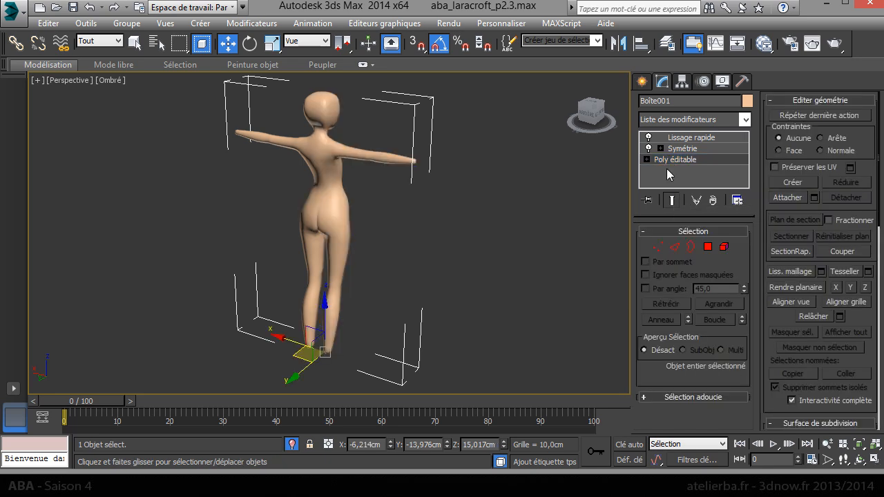
- On the body's Poly éditable level, slightly lower the eight vertices along the upper side of the head
click(437, 248)
alt+middle_drag(437, 254, 659, 218)
scroll(359, 136, up, 8)
alt+middle_drag(392, 221, 428, 288)
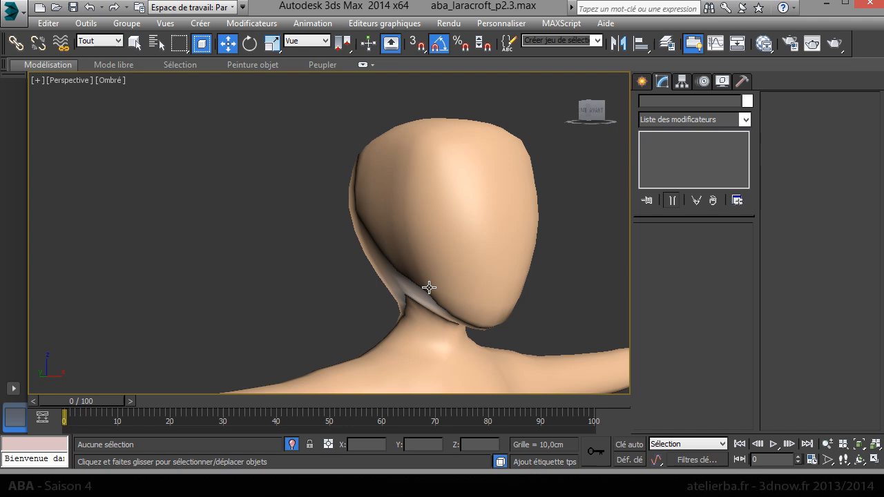
click(461, 220)
click(704, 160)
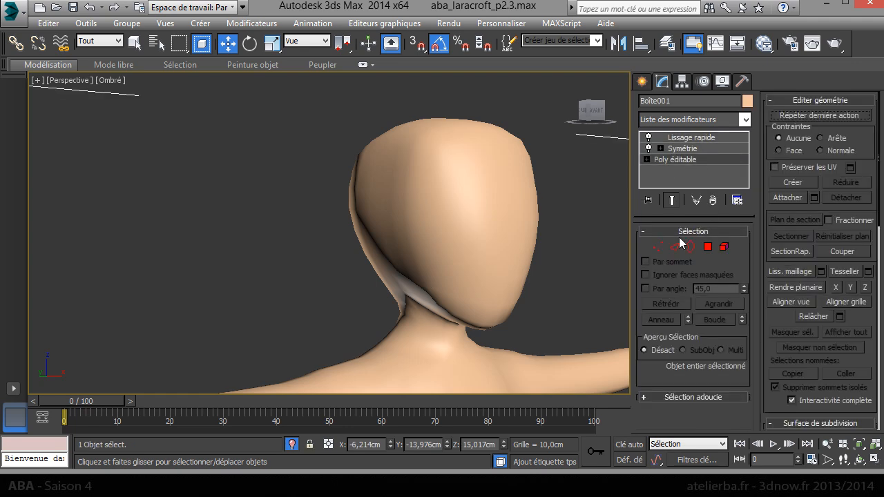
click(658, 247)
alt+middle_drag(542, 233, 442, 207)
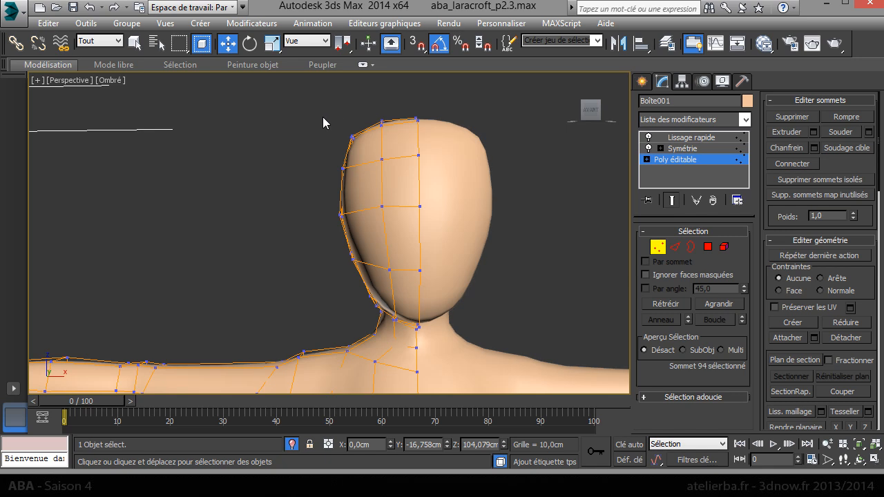
drag(322, 117, 362, 177)
drag(352, 115, 349, 130)
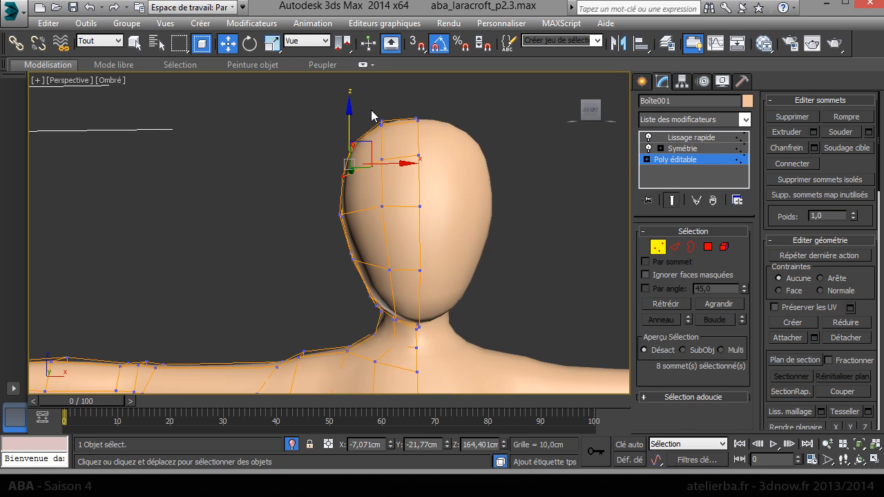
- Slightly lower the centre vertex of the forehead
drag(379, 158, 378, 154)
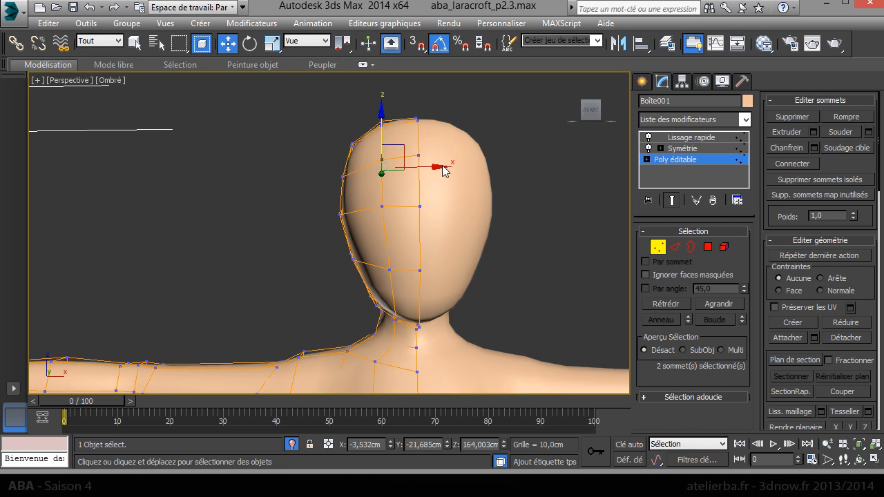
click(419, 157)
drag(421, 127, 422, 131)
- Reshape the base of the skull by raising the three nape vertices and repositioning the three lower rear head vertices above them
alt+middle_drag(421, 131, 516, 184)
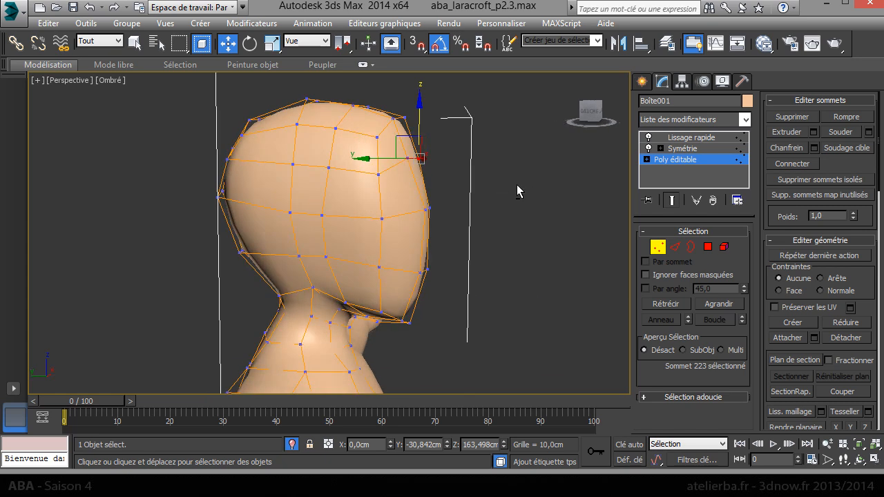
middle_drag(263, 153, 279, 81)
drag(234, 180, 275, 205)
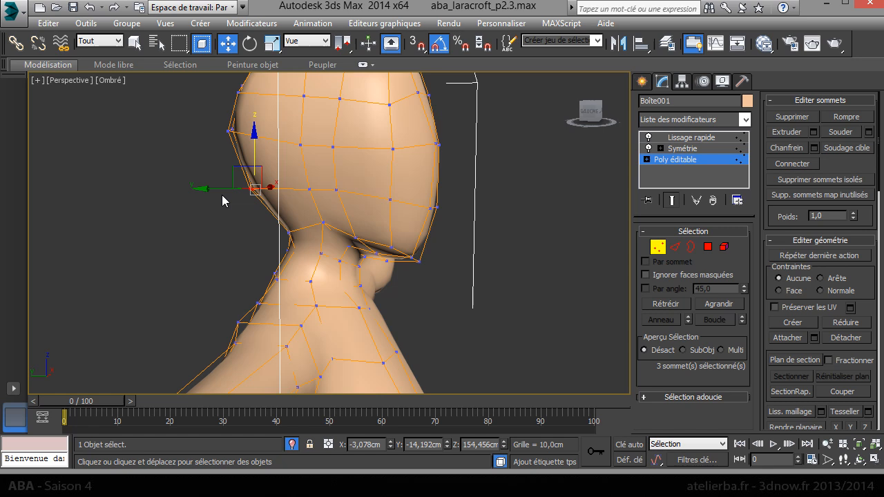
drag(218, 192, 229, 196)
alt+middle_drag(229, 197, 277, 221)
drag(301, 235, 302, 235)
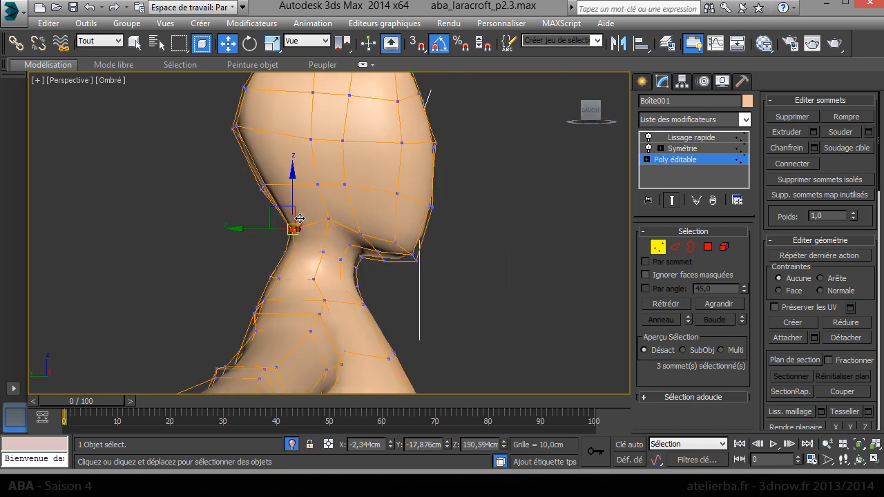
drag(276, 208, 245, 172)
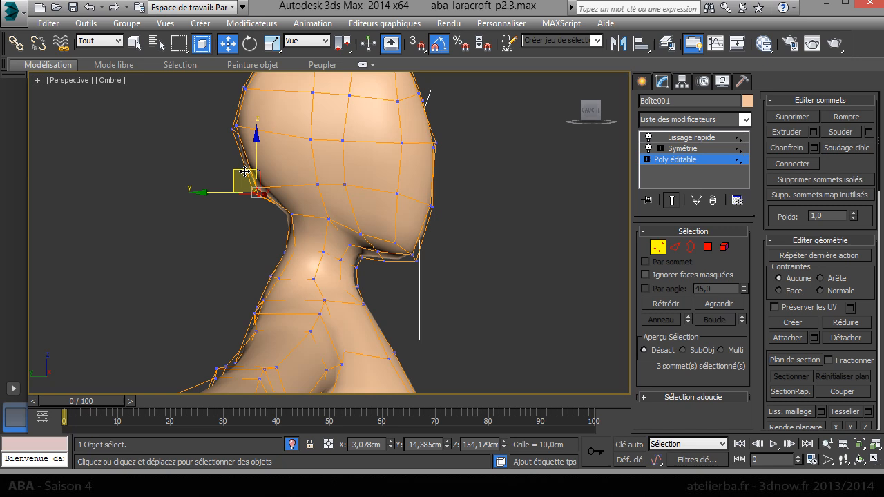
- Round the back of the head by moving its outer rear corner vertices slightly forward
alt+middle_drag(325, 191, 477, 412)
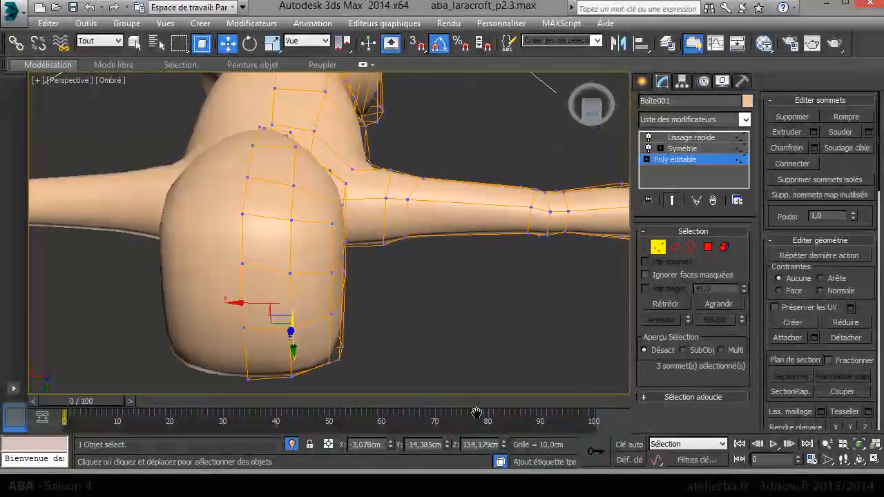
alt+middle_drag(403, 257, 177, 248)
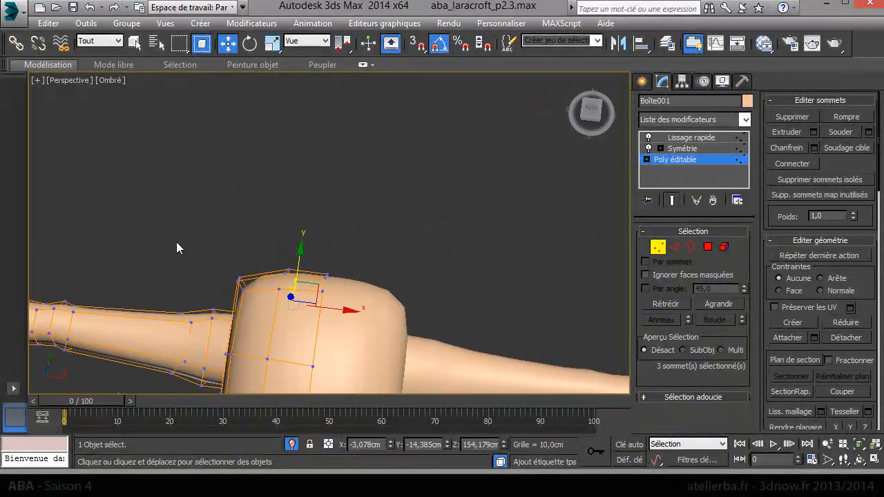
drag(237, 277, 248, 296)
drag(247, 246, 241, 263)
alt+middle_drag(295, 311, 376, 170)
- Disable the Lissage rapide modifier's display to show the faceted low-poly head
click(361, 184)
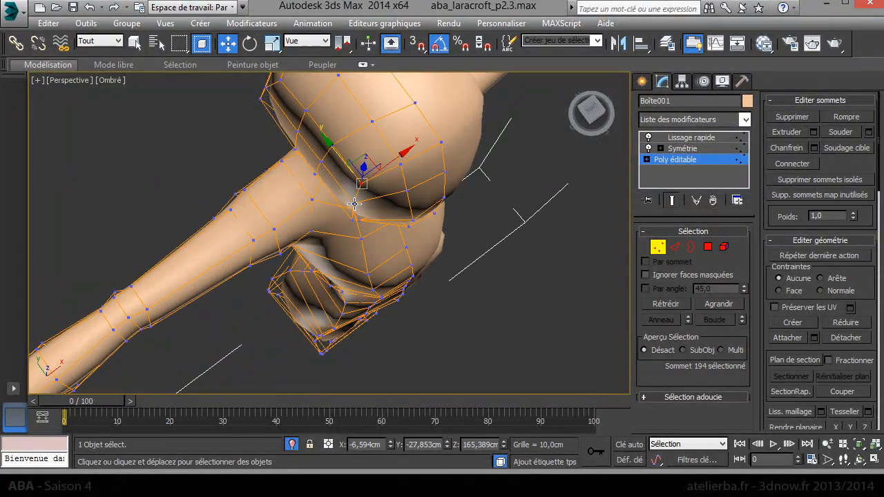
click(355, 202)
alt+middle_drag(364, 248, 382, 161)
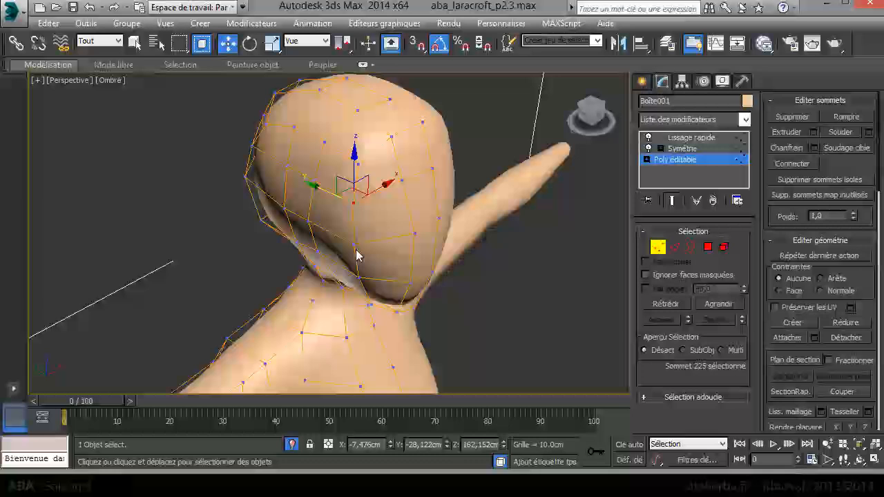
click(355, 250)
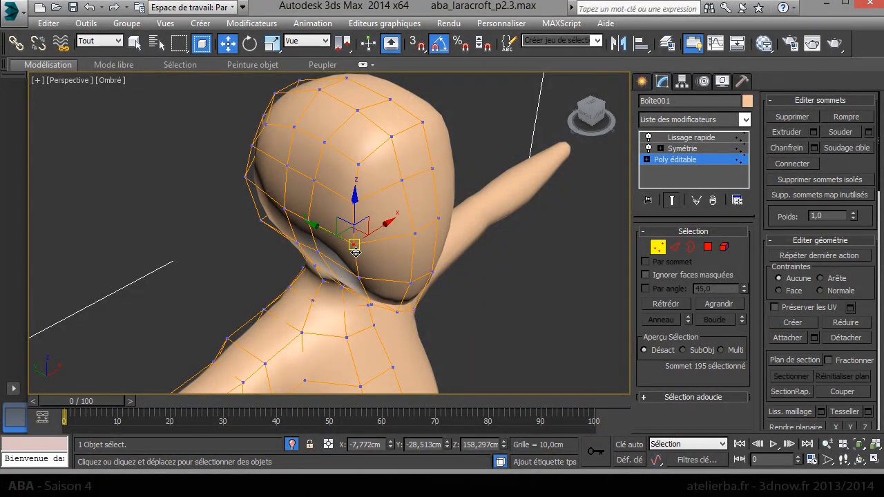
scroll(364, 269, up, 2)
click(374, 172)
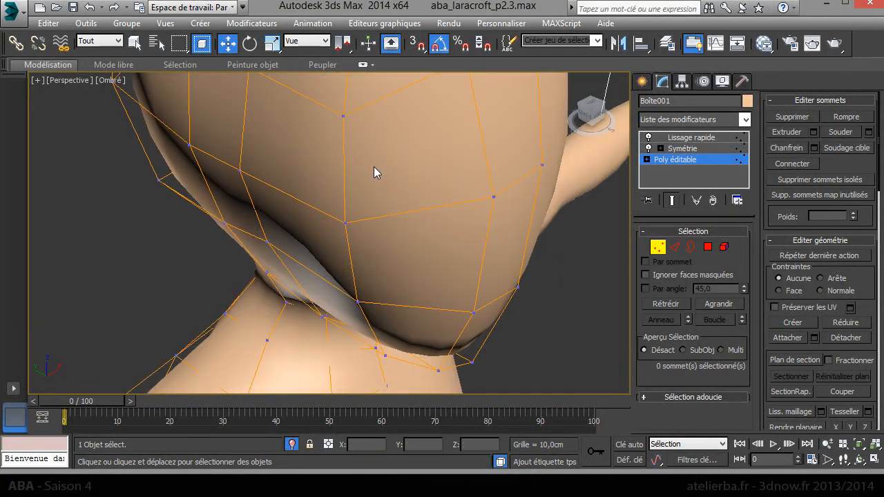
click(649, 138)
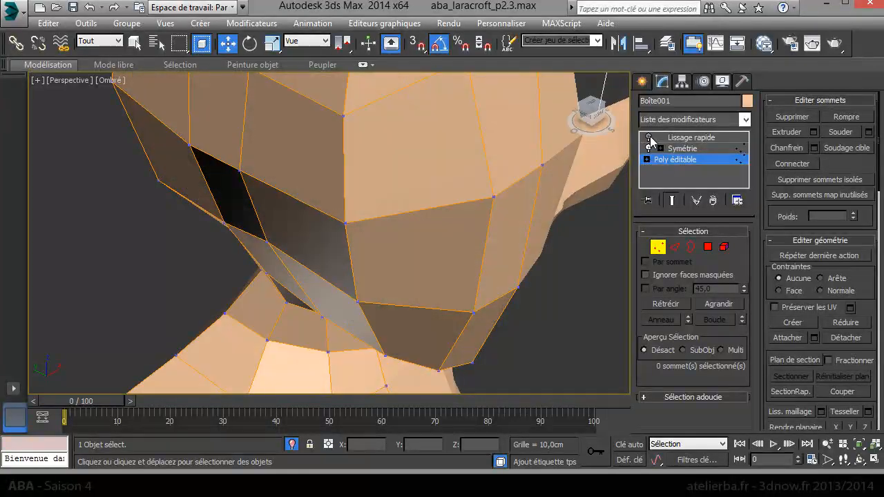
alt+middle_drag(356, 194, 357, 270)
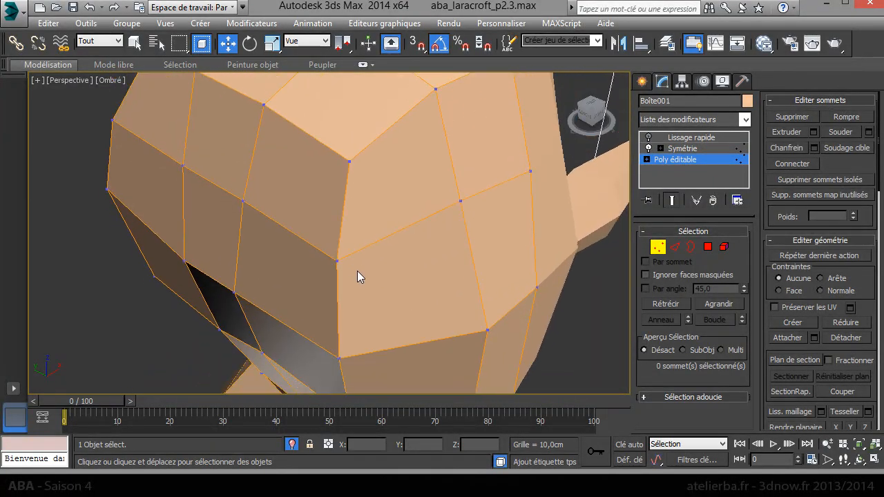
- Soften the head's front side corner by moving its four vertically aligned vertices slightly inward and backward
click(350, 163)
ctrl+click(338, 260)
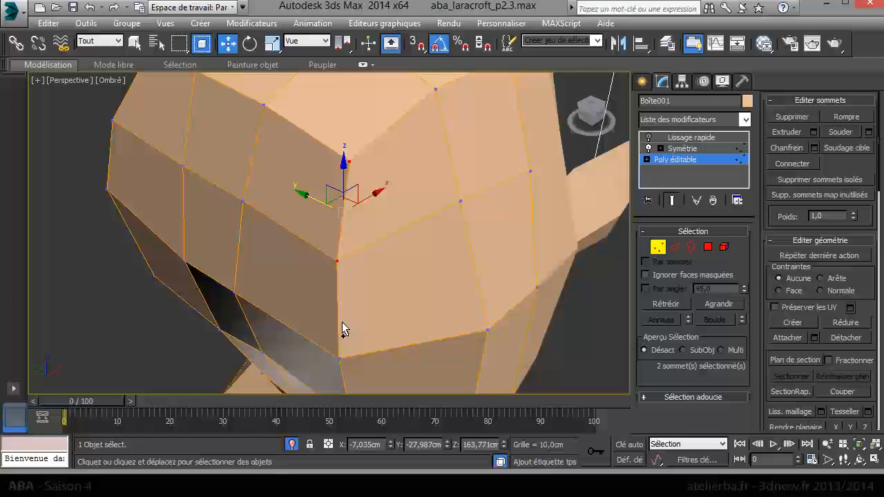
ctrl+click(340, 360)
middle_drag(364, 353, 381, 254)
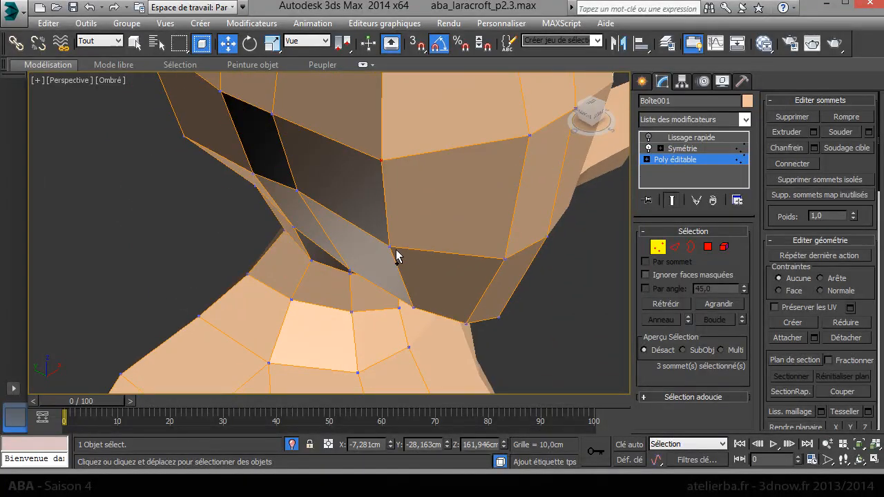
ctrl+click(390, 245)
alt+middle_drag(425, 186, 431, 234)
middle_drag(420, 122, 432, 222)
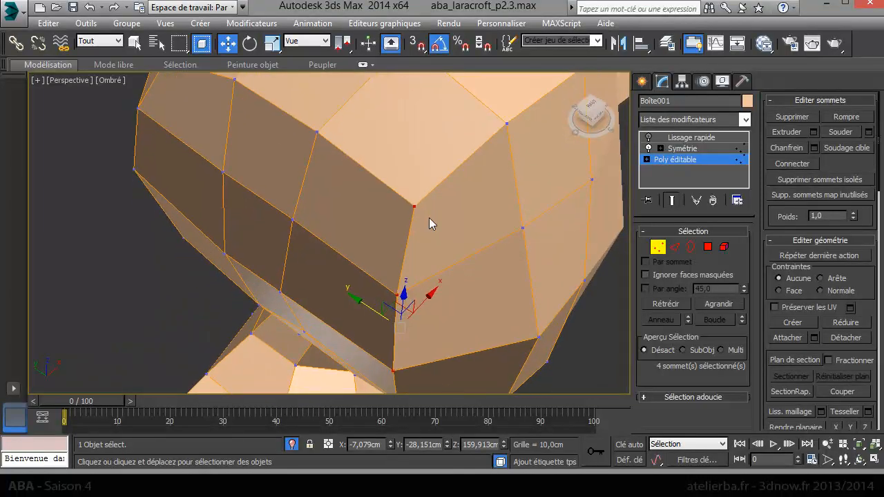
drag(407, 311, 401, 286)
alt+middle_drag(424, 269, 363, 186)
click(390, 253)
- Move the jawline vertex beside the chin slightly toward the centre and down
key(z)
alt+middle_drag(413, 238, 398, 66)
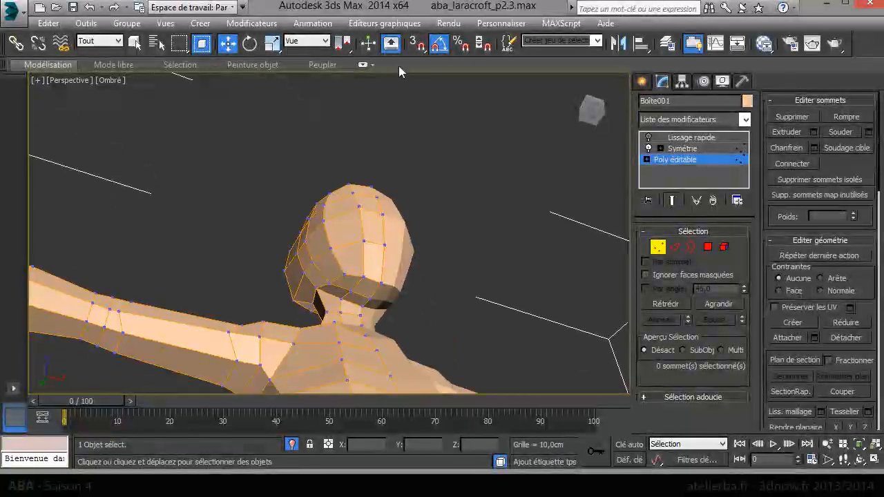
scroll(369, 272, up, 4)
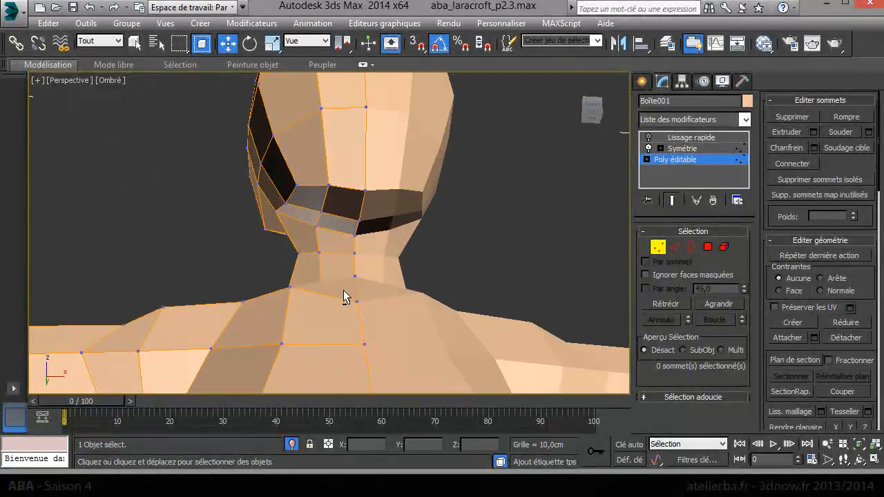
mouse_move(294, 221)
alt+middle_down()
mouse_move(331, 233)
mouse_move(334, 274)
alt+middle_up()
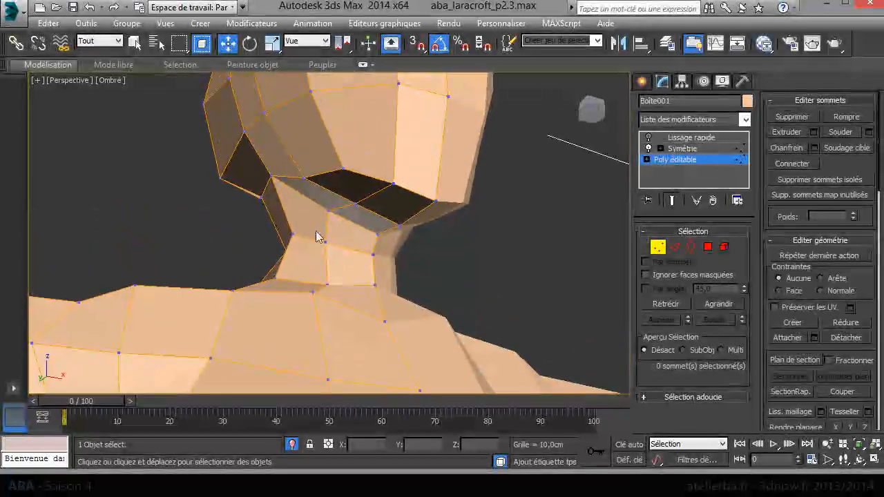
click(303, 180)
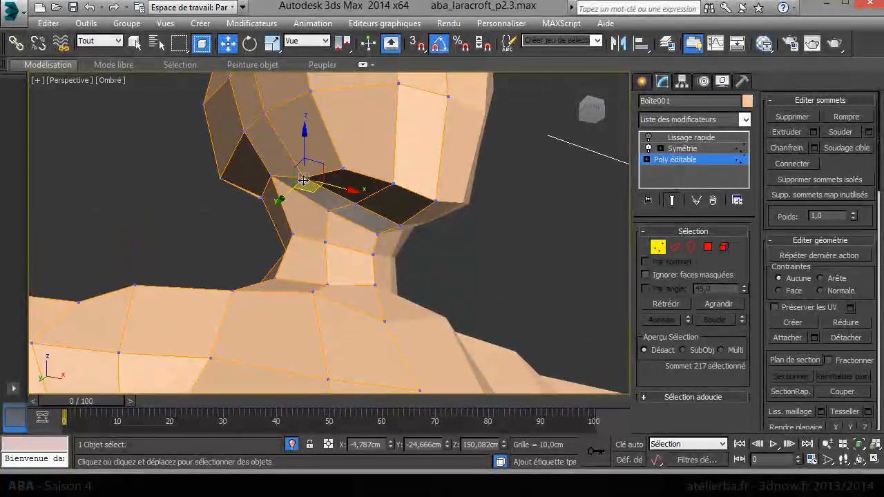
click(344, 169)
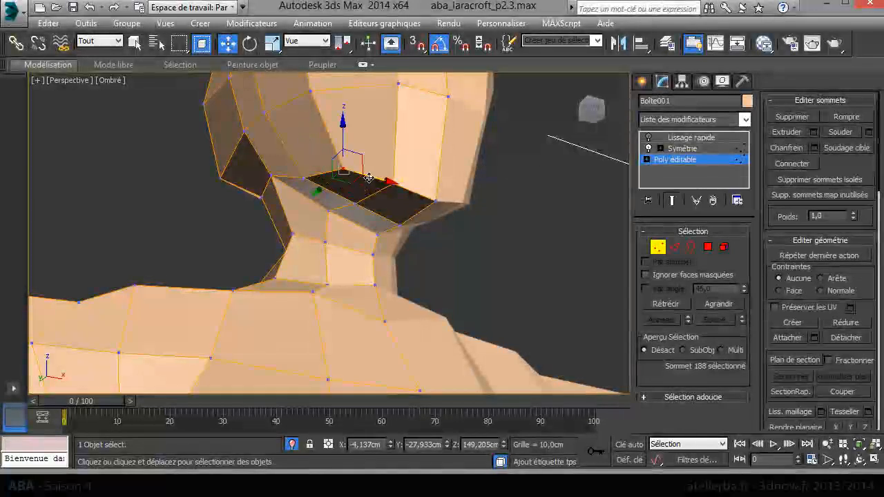
drag(384, 185, 384, 185)
alt+middle_drag(402, 177, 349, 208)
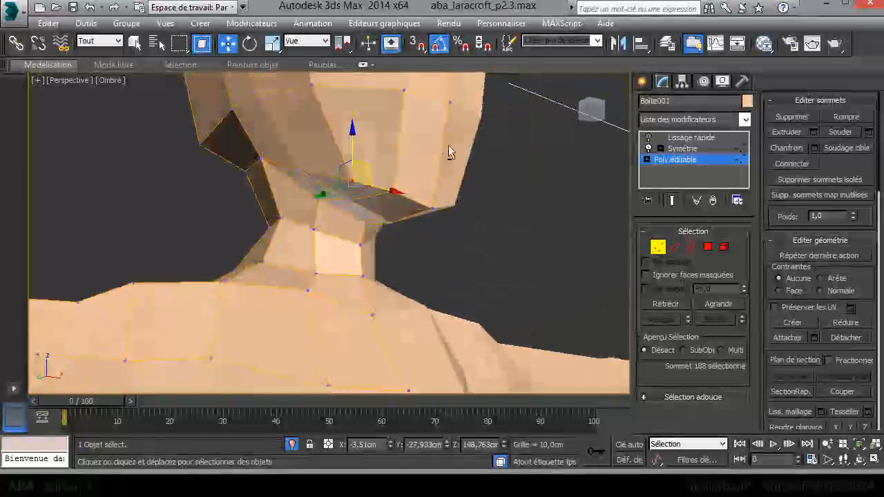
- Move the two front vertices at mouth level backward and the side vertex at the base of the skull slightly forward
alt+middle_drag(448, 145, 497, 253)
ctrl+click(448, 265)
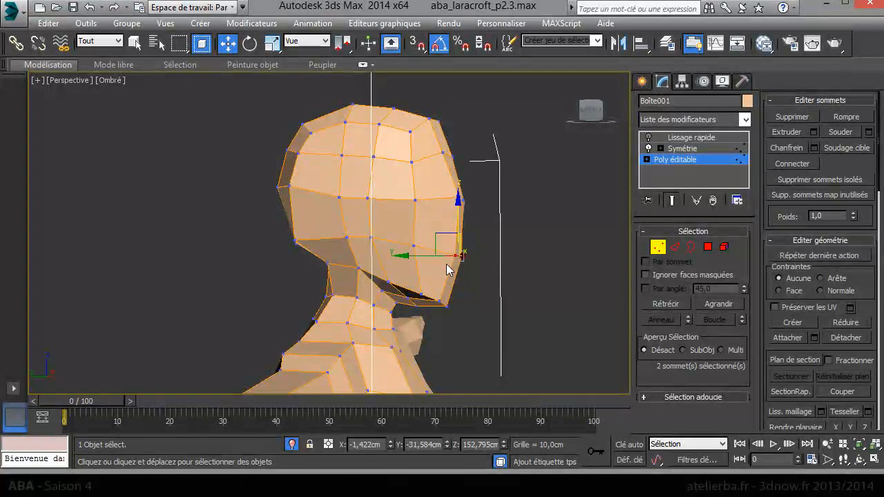
drag(432, 259, 415, 256)
alt+middle_drag(319, 271, 349, 275)
click(349, 275)
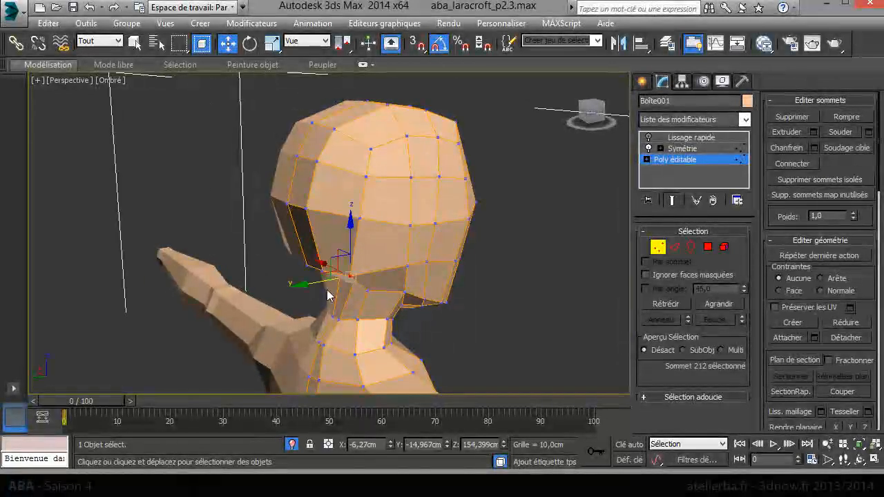
drag(314, 288, 330, 289)
- Move the upper chest vertex near the front of the shoulder slightly forward
alt+middle_drag(329, 288, 203, 235)
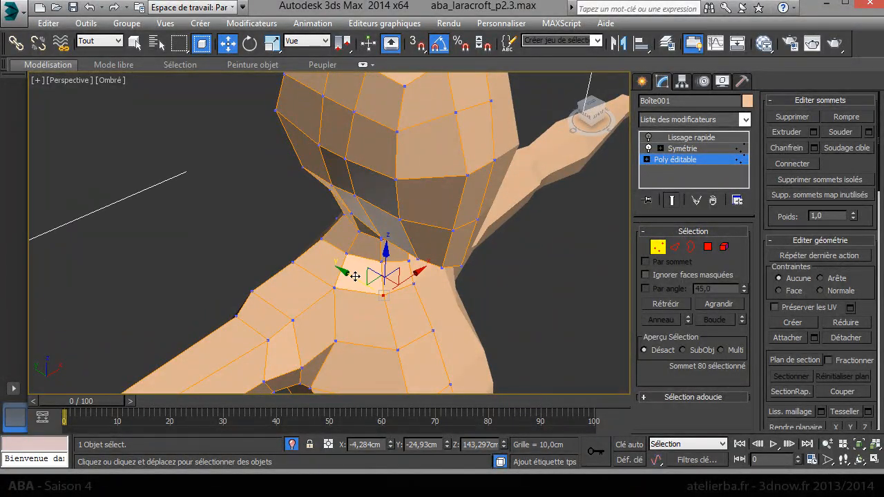
alt+middle_drag(379, 315, 273, 209)
middle_drag(273, 210, 311, 108)
alt+middle_drag(376, 222, 421, 315)
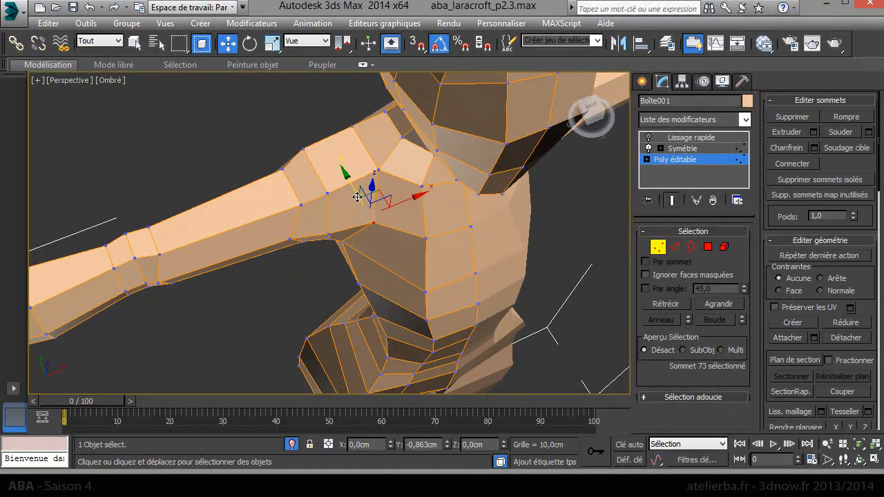
drag(359, 201, 357, 199)
- Slightly lower the front inner-thigh vertex beside the crotch
alt+middle_drag(438, 247, 363, 146)
middle_drag(408, 335, 427, 174)
alt+middle_drag(428, 292, 384, 158)
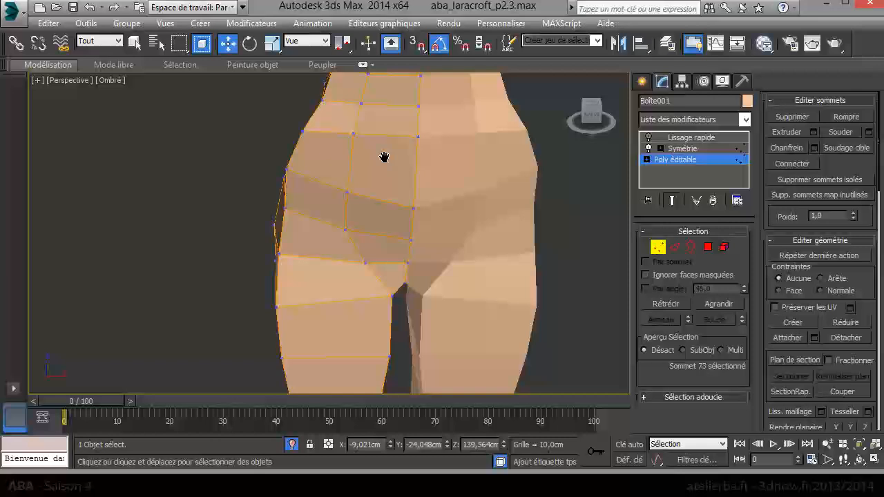
alt+middle_drag(427, 258, 403, 200)
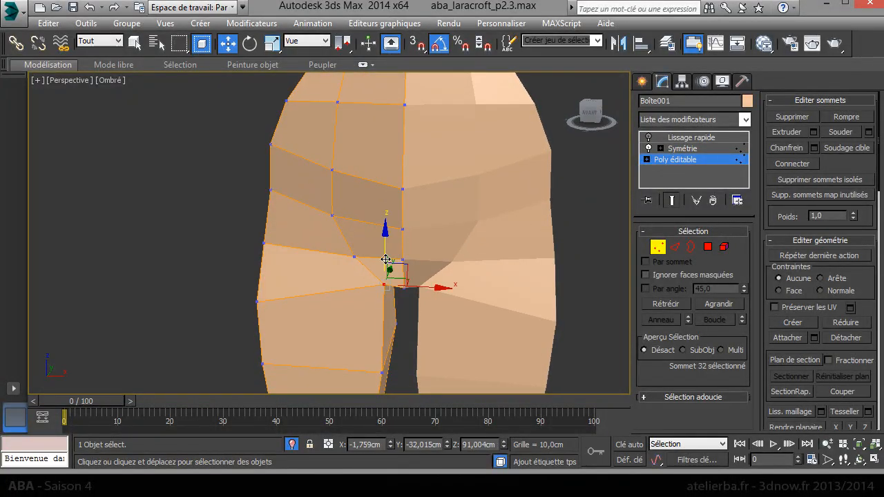
alt+middle_drag(428, 284, 384, 283)
drag(368, 249, 364, 244)
alt+middle_drag(364, 244, 378, 165)
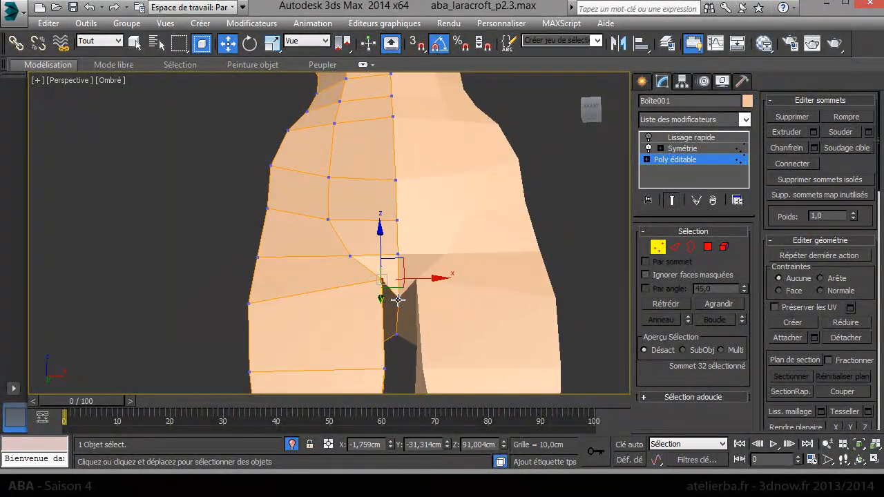
alt+middle_drag(426, 305, 475, 430)
click(367, 342)
middle_drag(429, 207, 355, 463)
scroll(373, 354, down, 6)
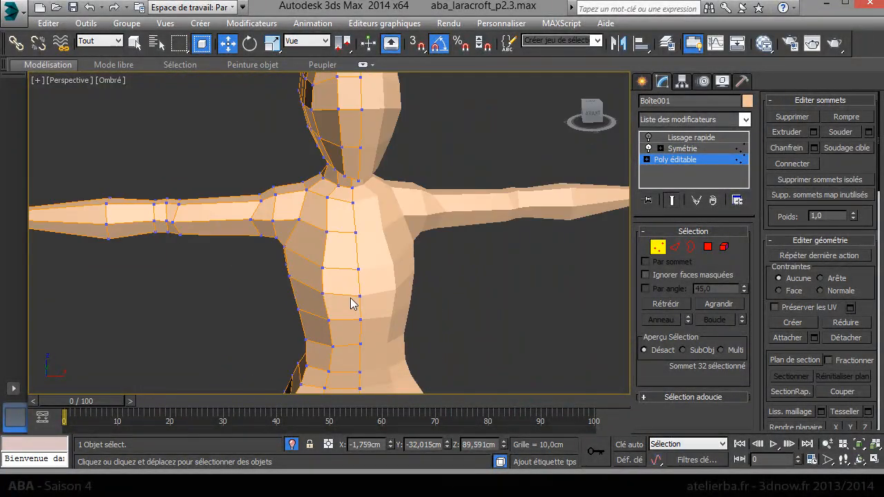
- Leave vertex editing and end the body's isolation to bring back the reference images
alt+middle_drag(351, 297, 362, 240)
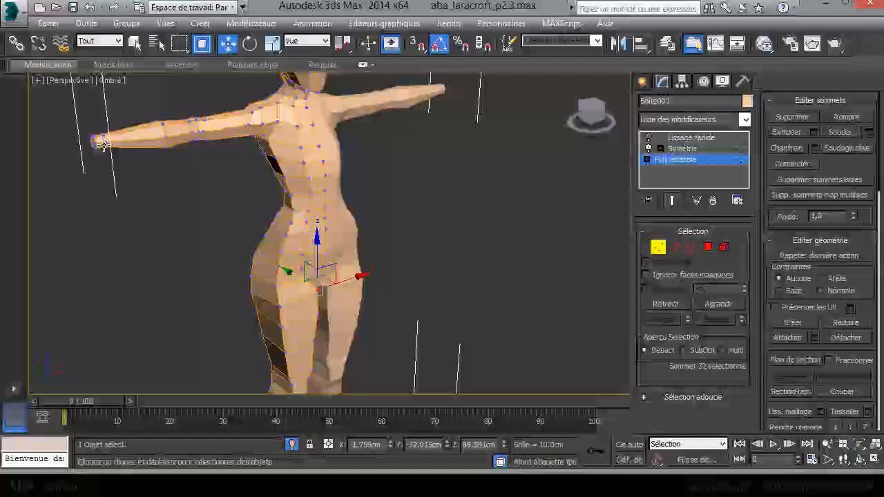
middle_drag(305, 302, 330, 298)
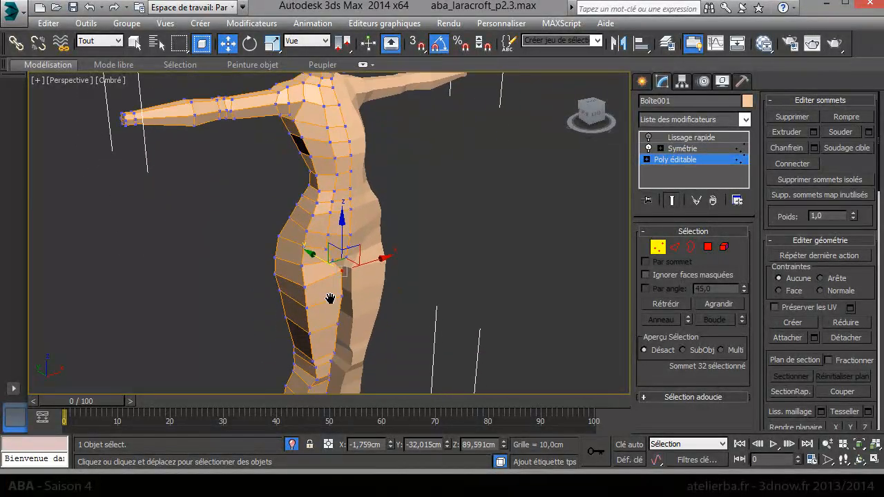
scroll(380, 315, down, 3)
scroll(352, 276, up, 3)
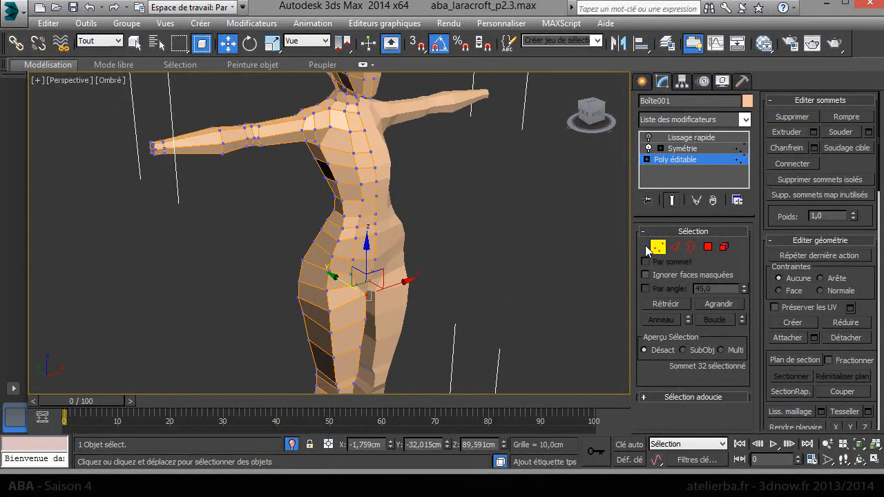
click(652, 248)
click(293, 445)
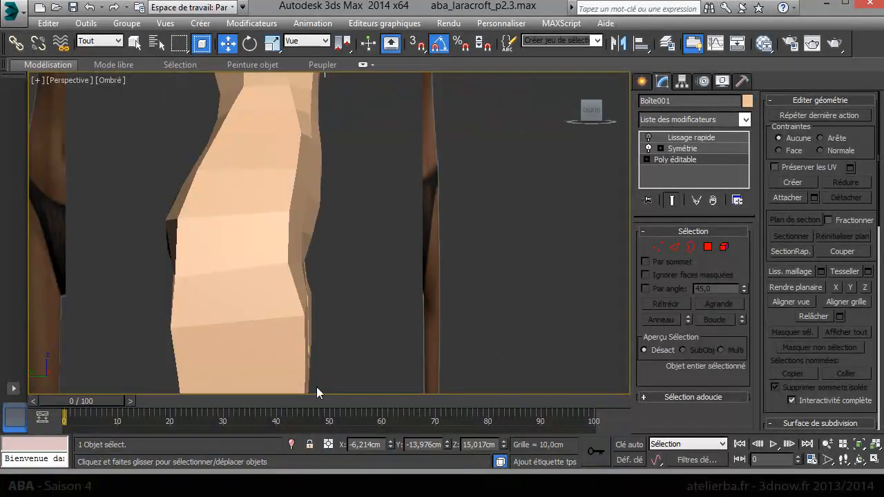
- Re-enable the Lissage rapide modifier's display and examine the smoothed body and its mirror seam from several sides against the references
scroll(366, 280, down, 3)
middle_drag(412, 236, 395, 293)
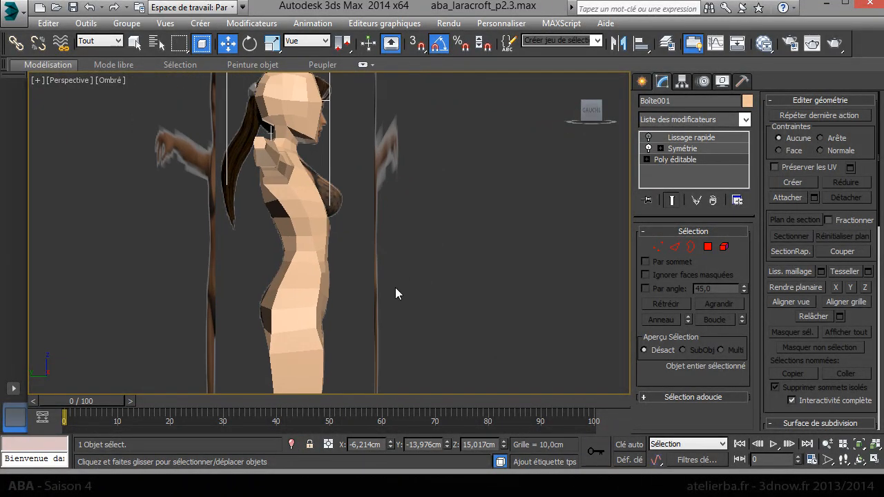
alt+middle_drag(411, 206, 611, 180)
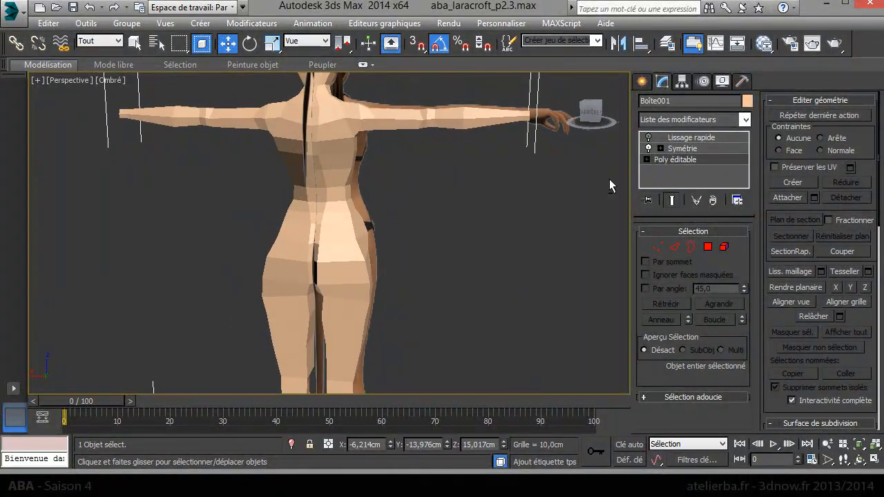
scroll(330, 188, up, 5)
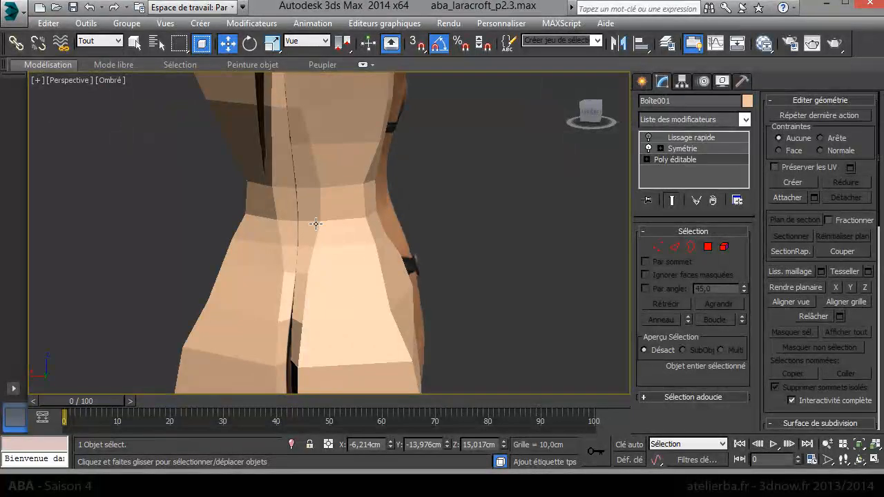
alt+middle_drag(333, 230, 603, 188)
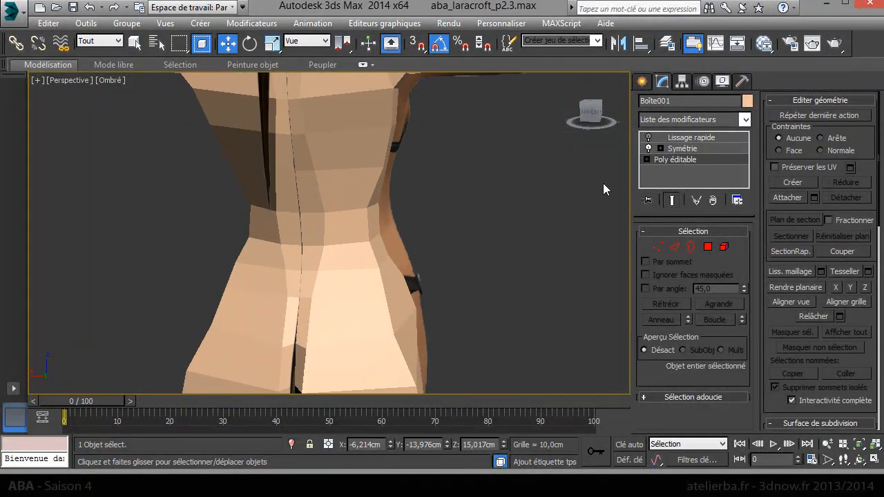
click(647, 138)
alt+middle_drag(458, 221, 384, 69)
alt+middle_drag(335, 165, 121, 491)
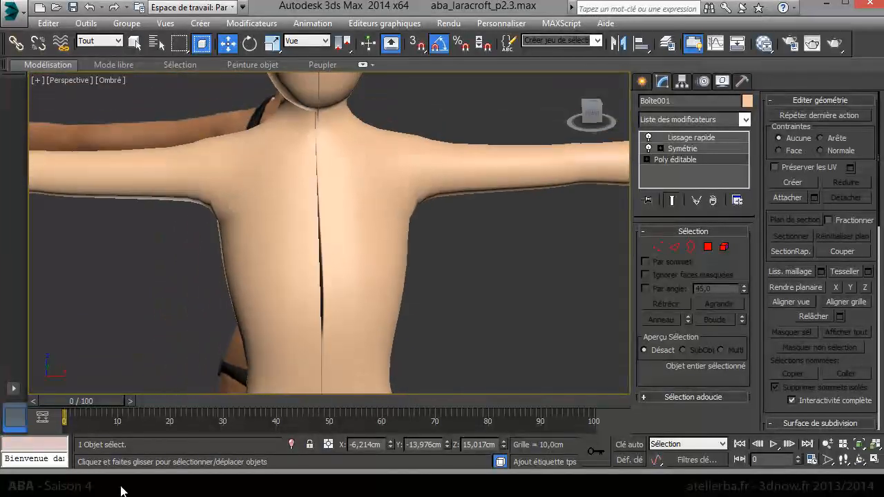
alt+middle_drag(220, 260, 407, 259)
middle_drag(375, 213, 372, 210)
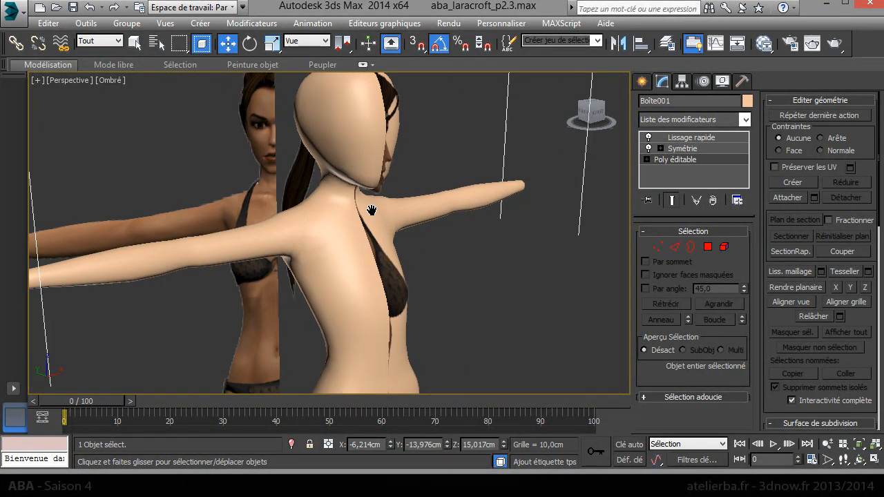
alt+middle_drag(458, 256, 537, 261)
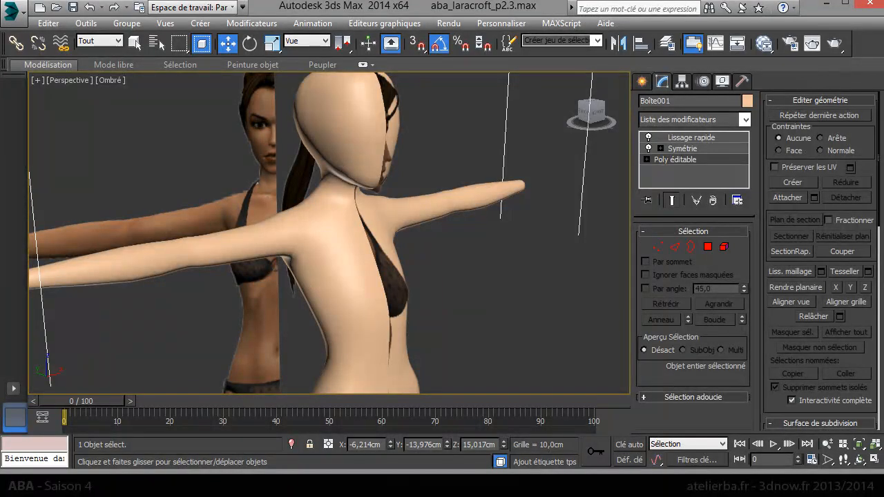